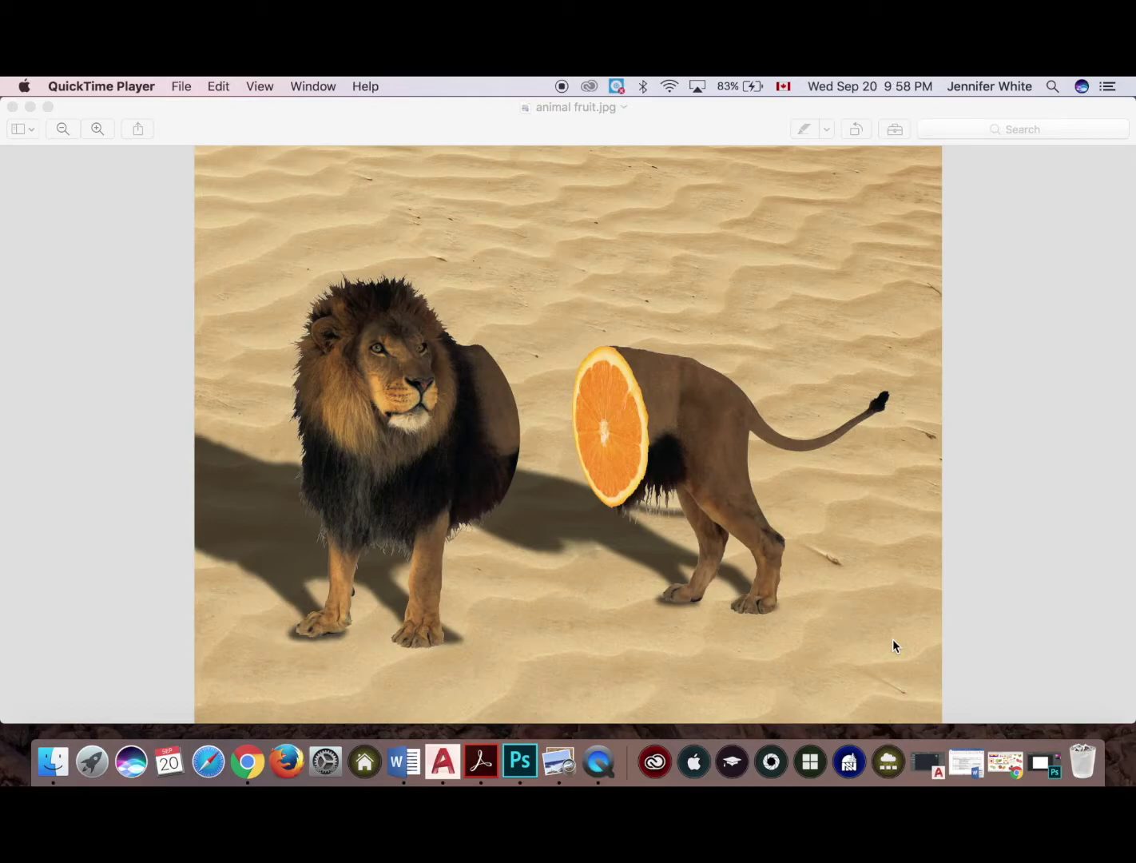
- Open lion_PNG3806.png and drag the lion into Untitled-1 as Layer 1
{"action": "left_click", "coordinate": [519, 760]}
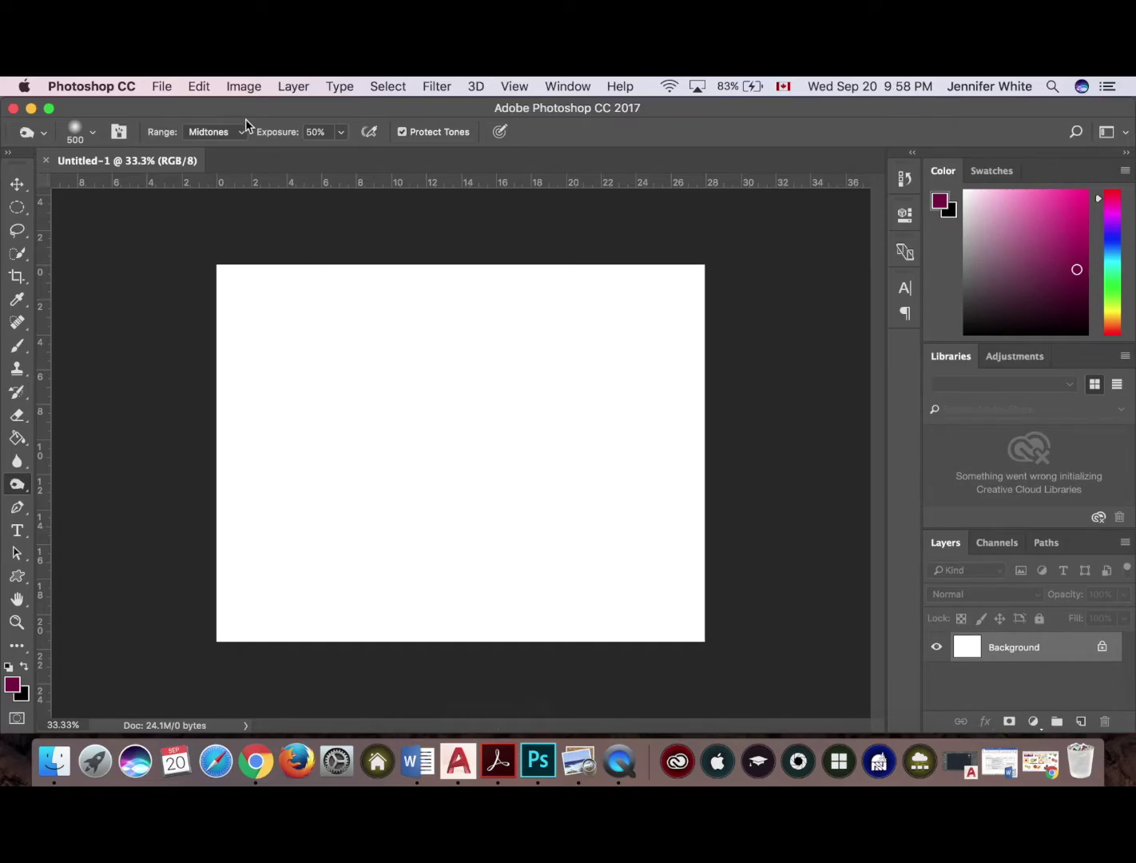
{"action": "left_click", "coordinate": [160, 86]}
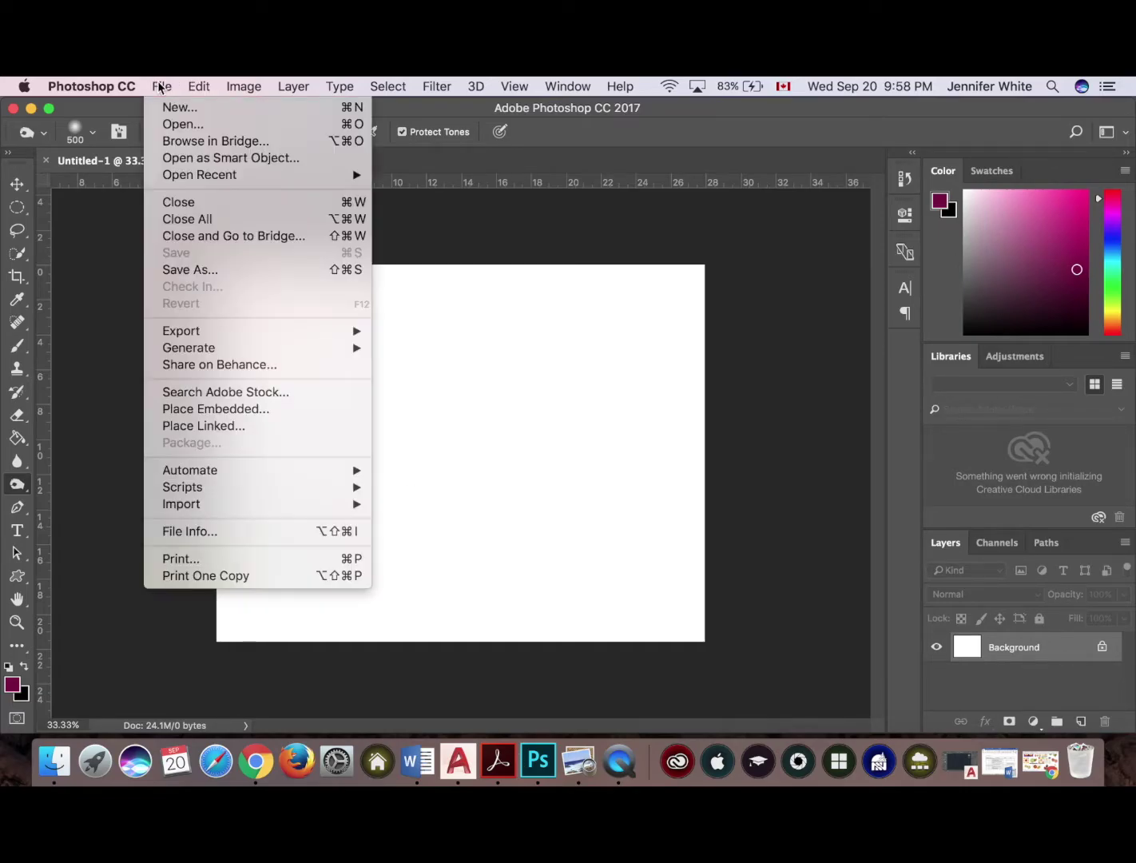
{"action": "left_click", "coordinate": [164, 124]}
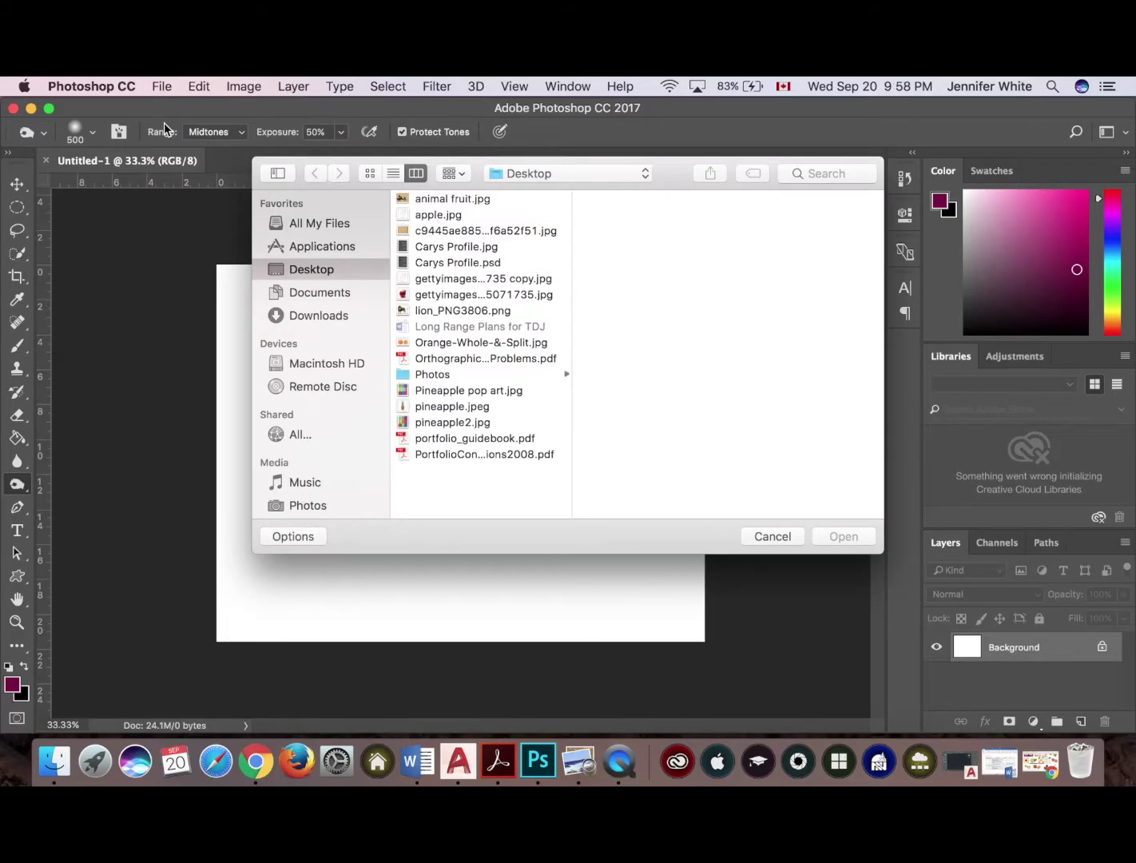
{"action": "left_click", "coordinate": [450, 312]}
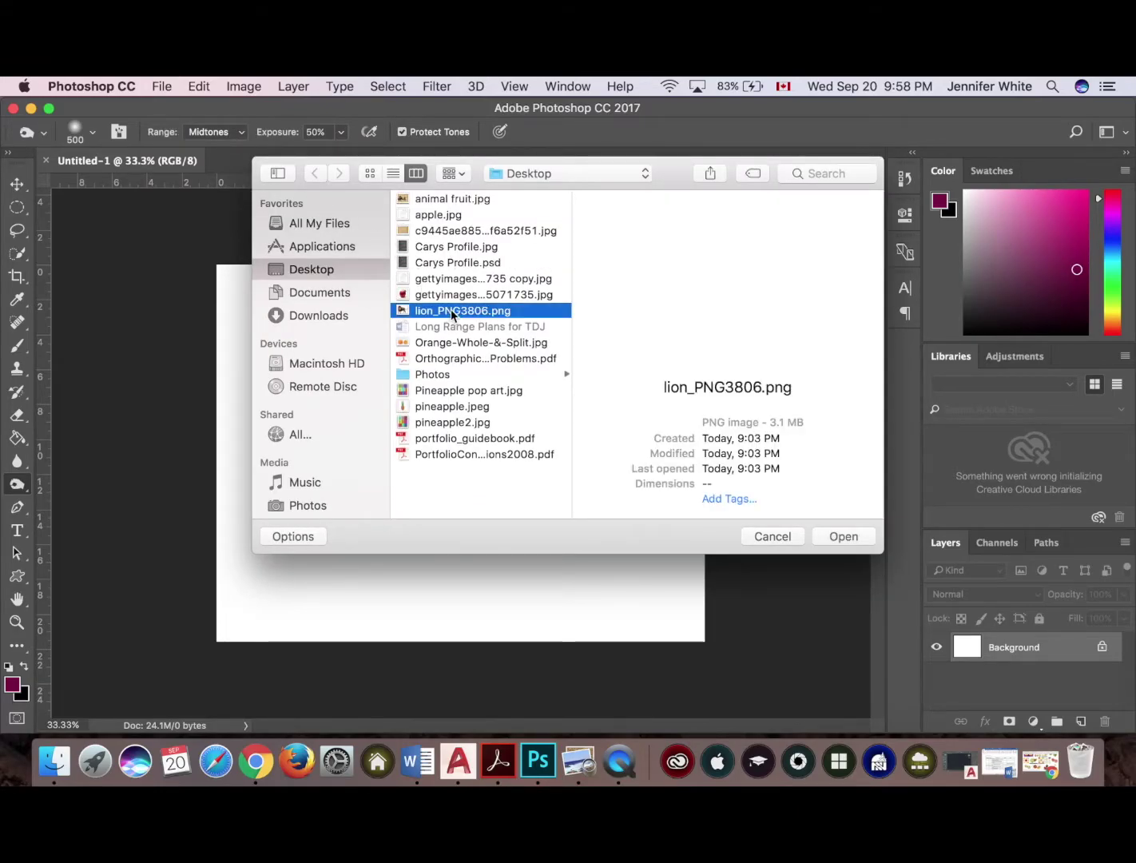
{"action": "left_click", "coordinate": [841, 536]}
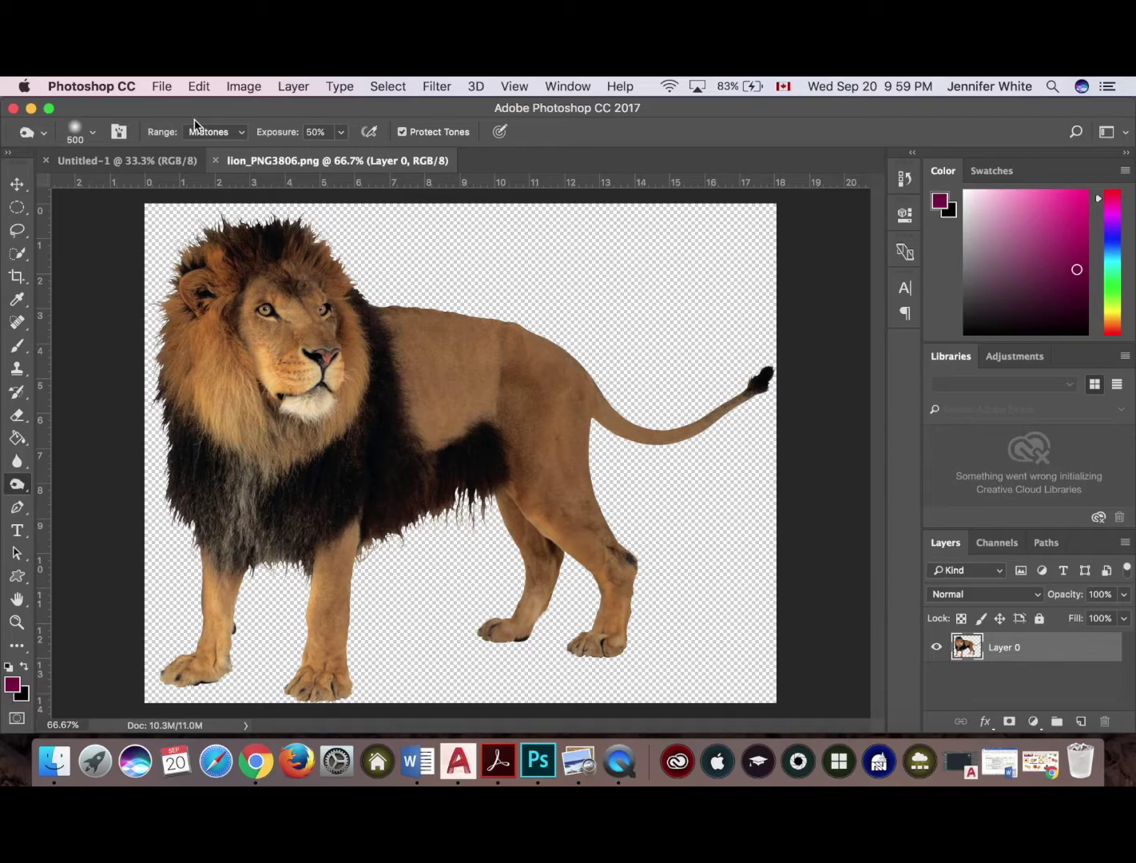
{"action": "left_click", "coordinate": [17, 185]}
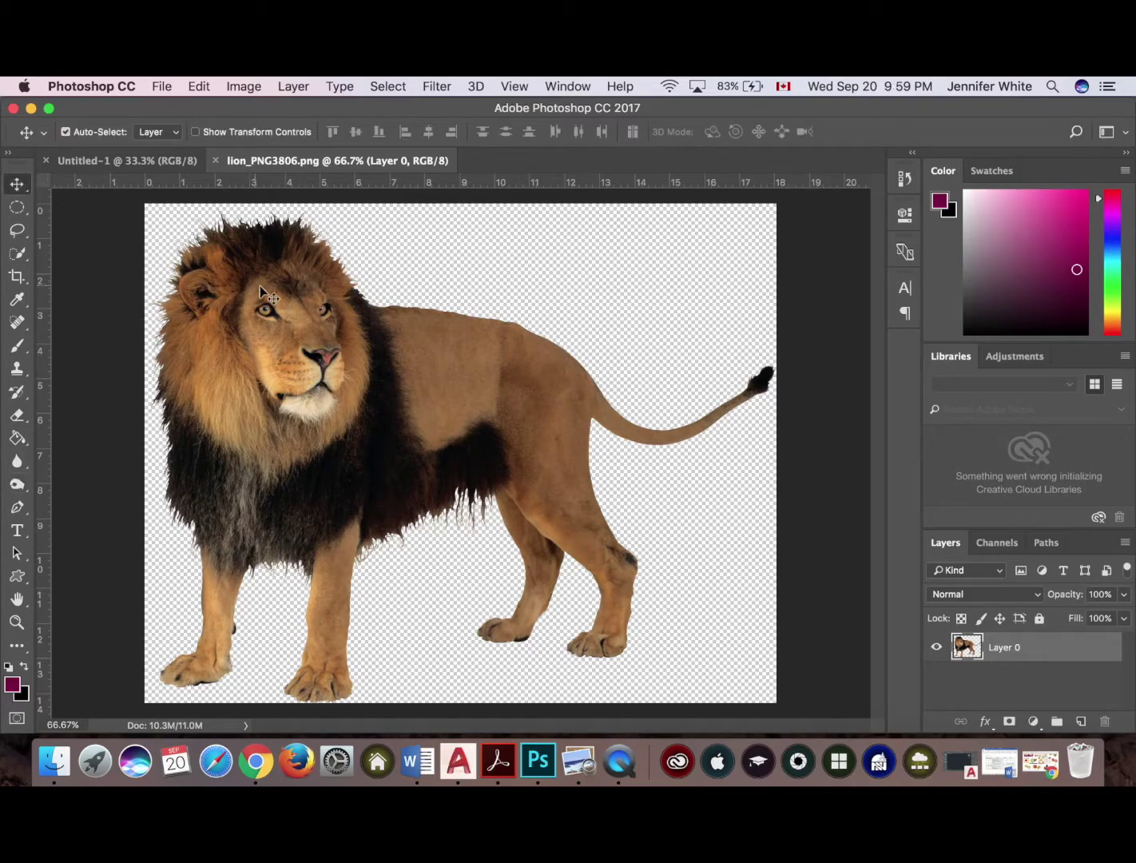
{"action": "left_click_drag", "start_coordinate": [262, 285], "coordinate": [394, 395]}
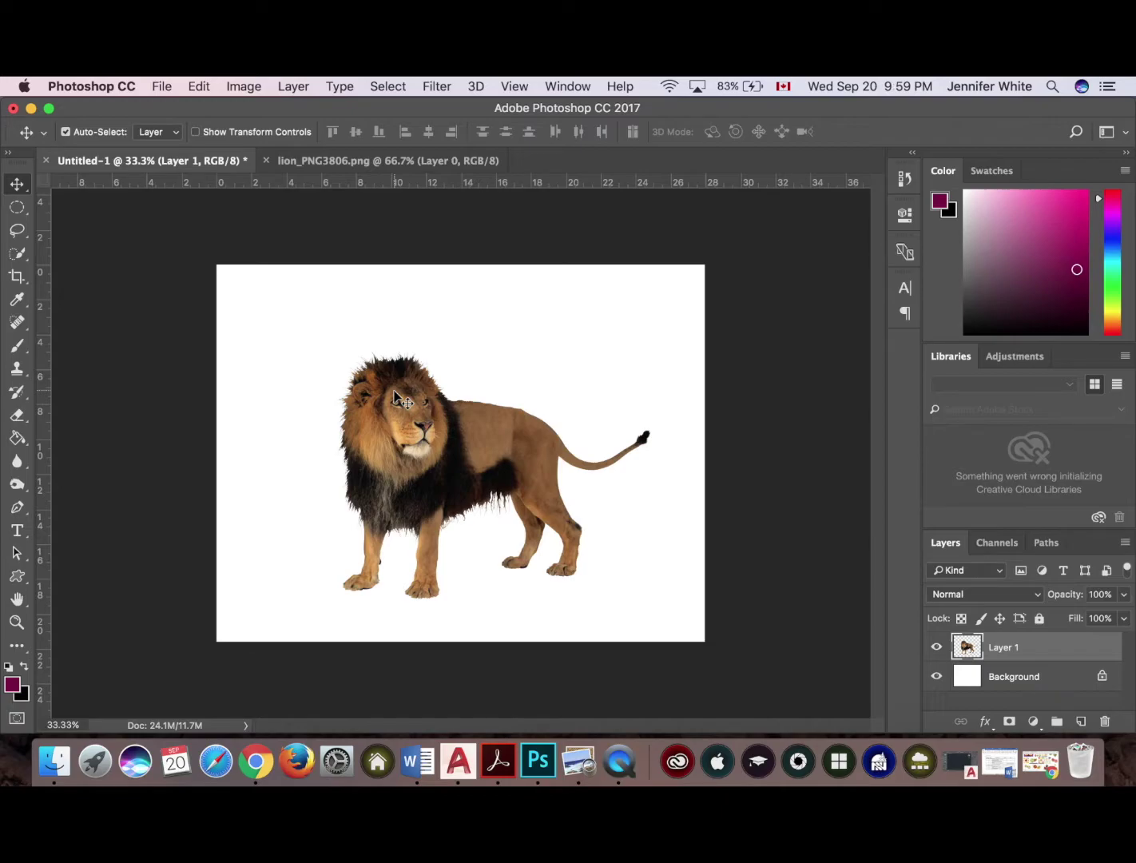
- Draw an Elliptical Marquee selection over the lion's mane and chest
{"action": "left_click", "coordinate": [19, 209]}
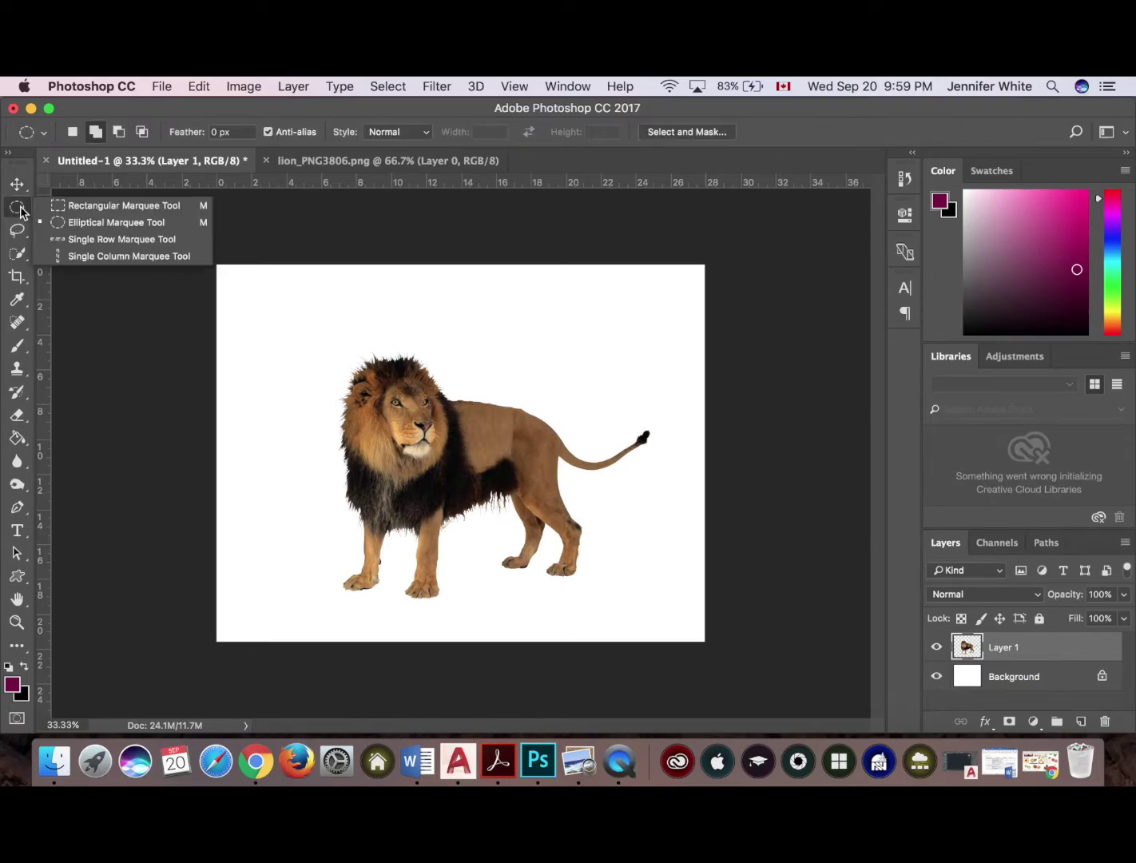
{"action": "left_click", "coordinate": [66, 225]}
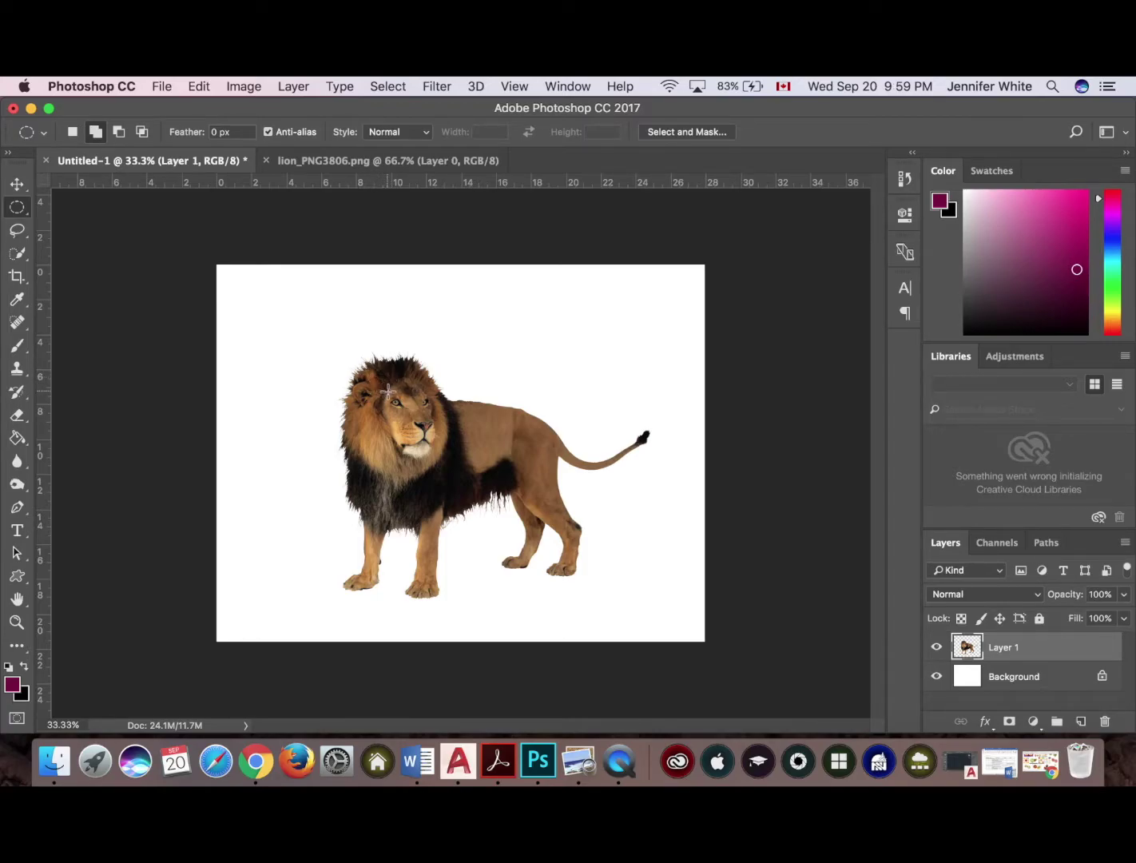
{"action": "left_click_drag", "start_coordinate": [388, 391], "coordinate": [505, 515]}
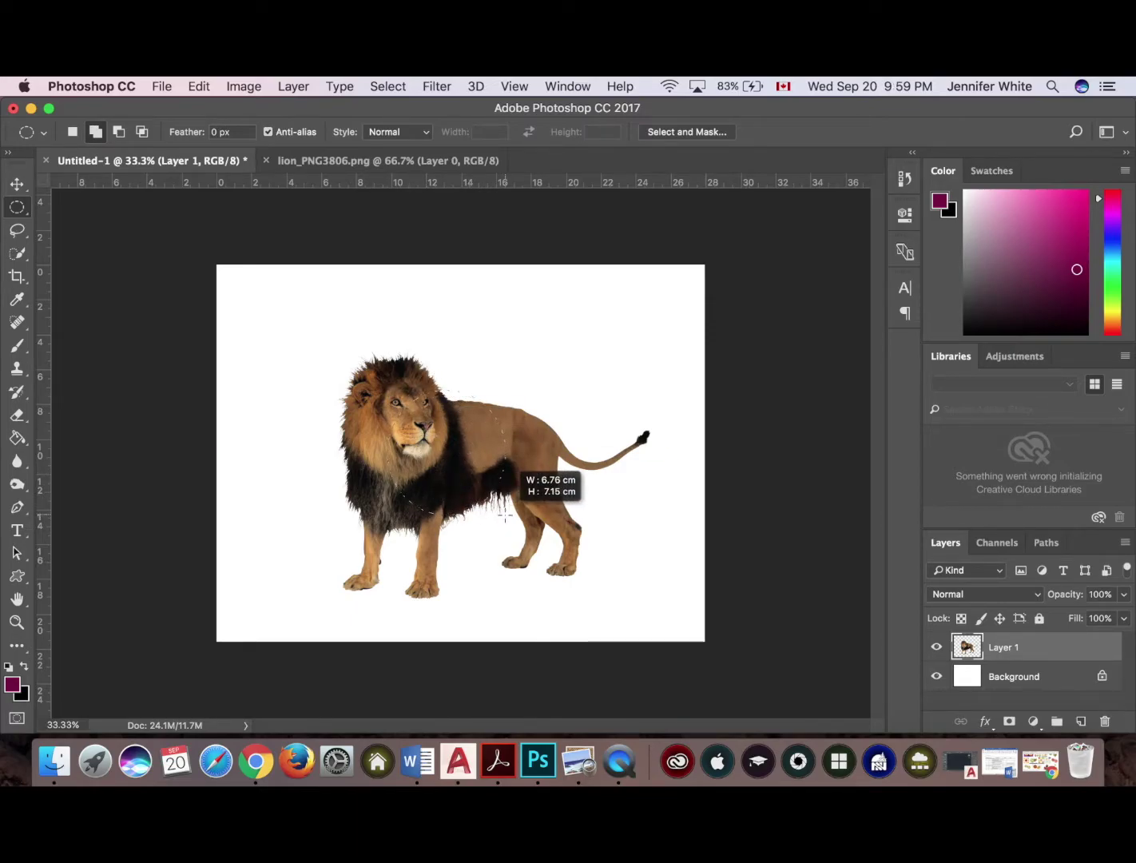
{"action": "left_click_drag", "start_coordinate": [505, 515], "coordinate": [506, 516]}
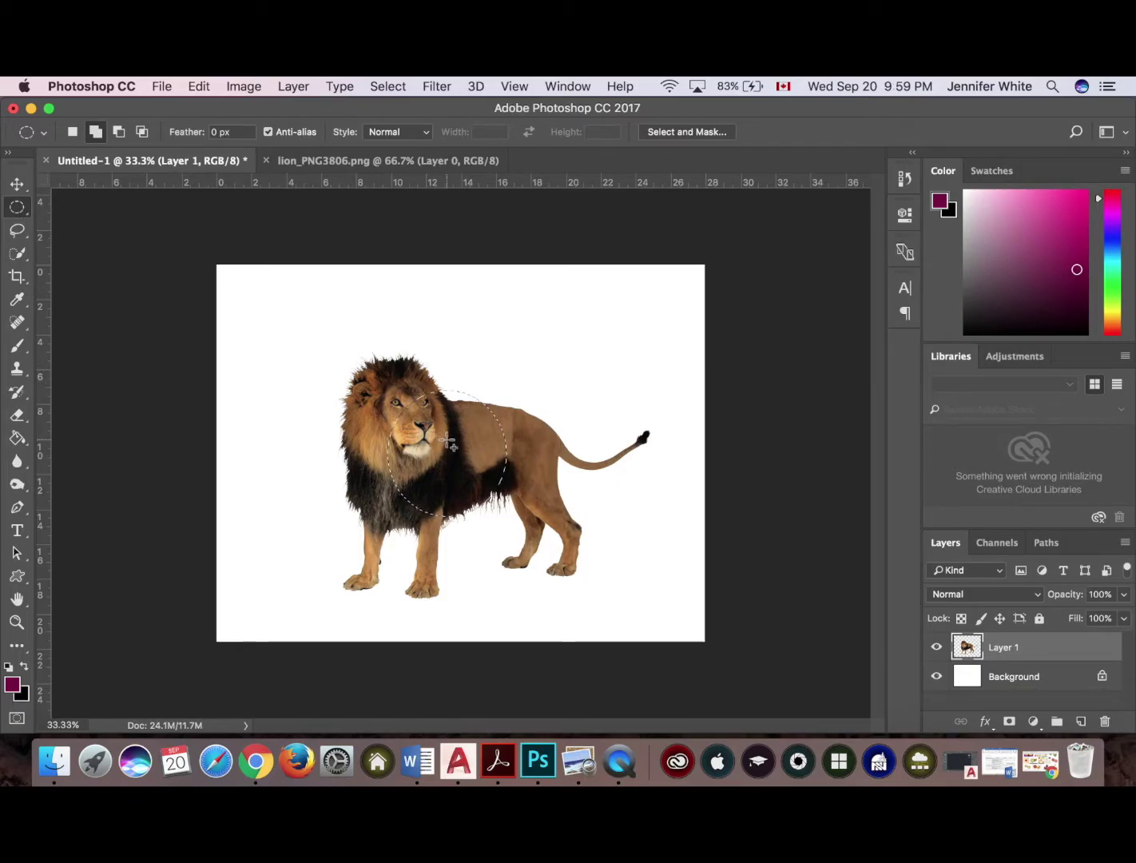
{"action": "left_click_drag", "start_coordinate": [417, 442], "coordinate": [439, 463]}
{"action": "left_click", "coordinate": [71, 132]}
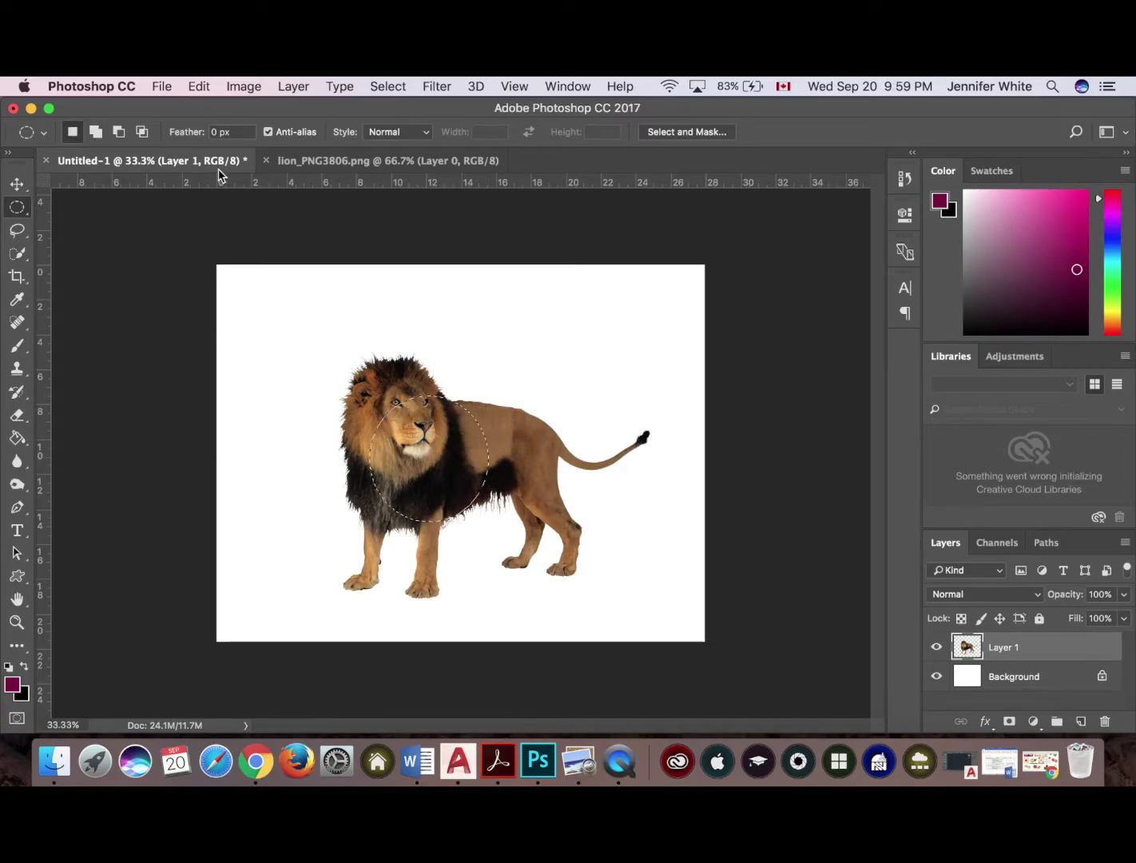
- Add rectangular marquee areas over the head, mane top and front legs to the oval selection
{"action": "left_click", "coordinate": [94, 133]}
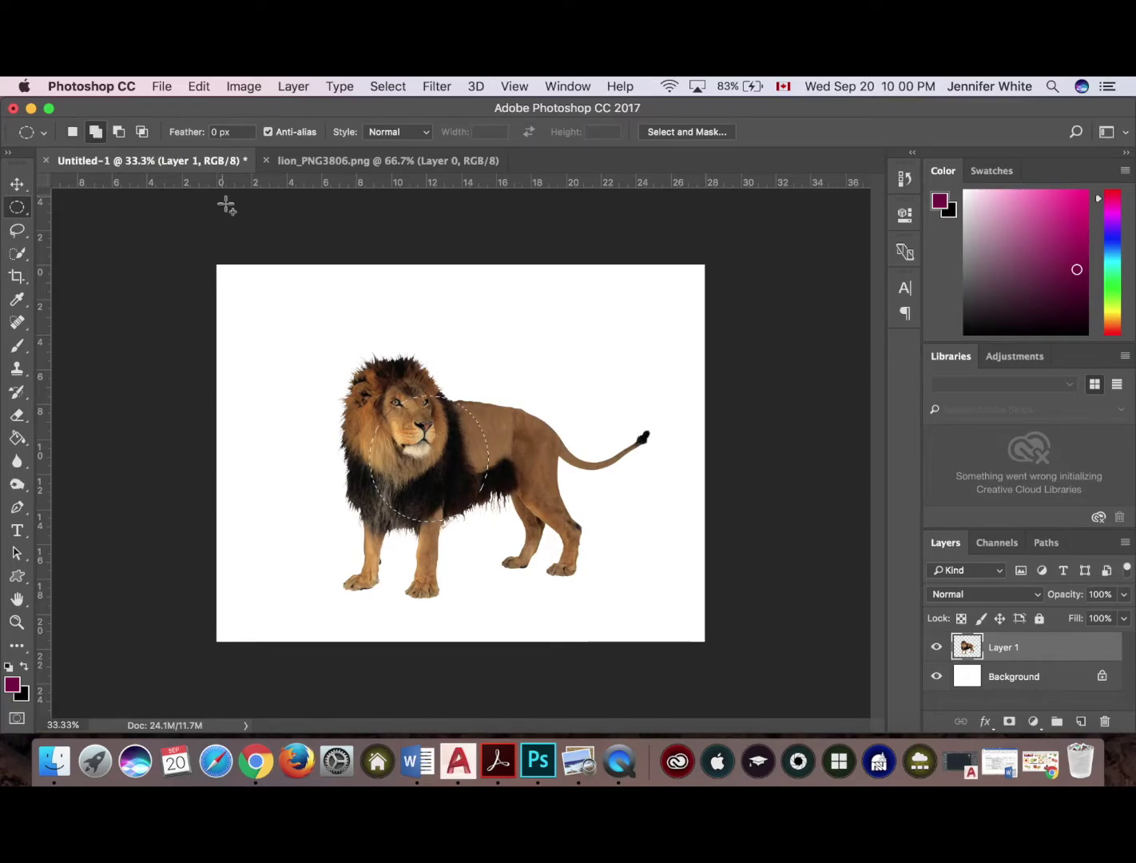
{"action": "left_click", "coordinate": [19, 209]}
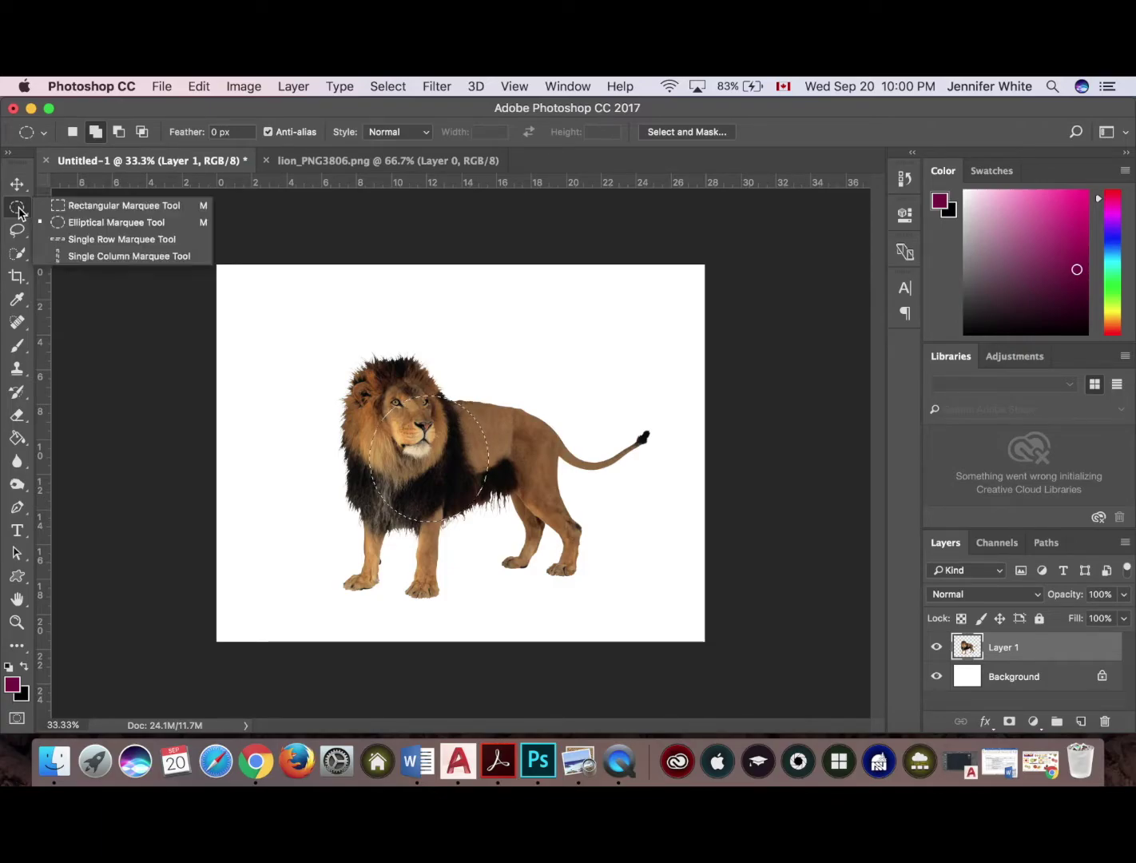
{"action": "left_click", "coordinate": [85, 208]}
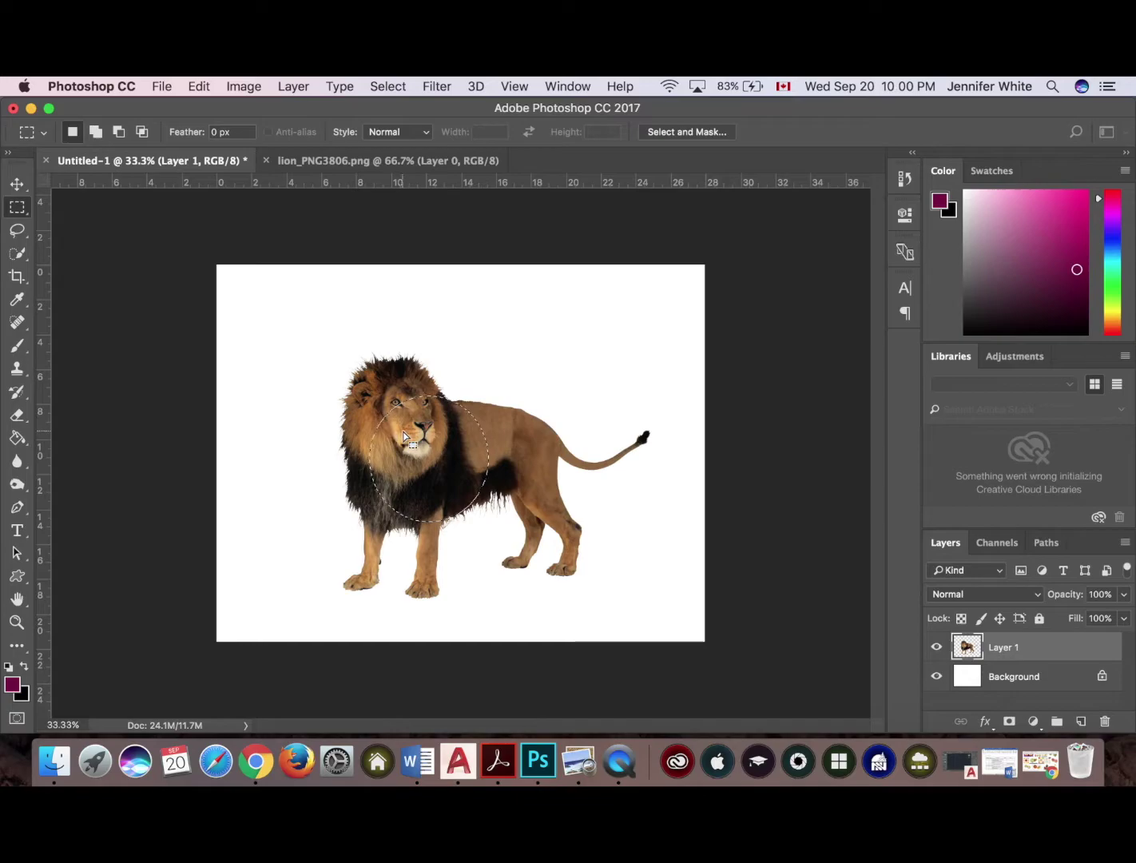
{"action": "left_click", "coordinate": [95, 132]}
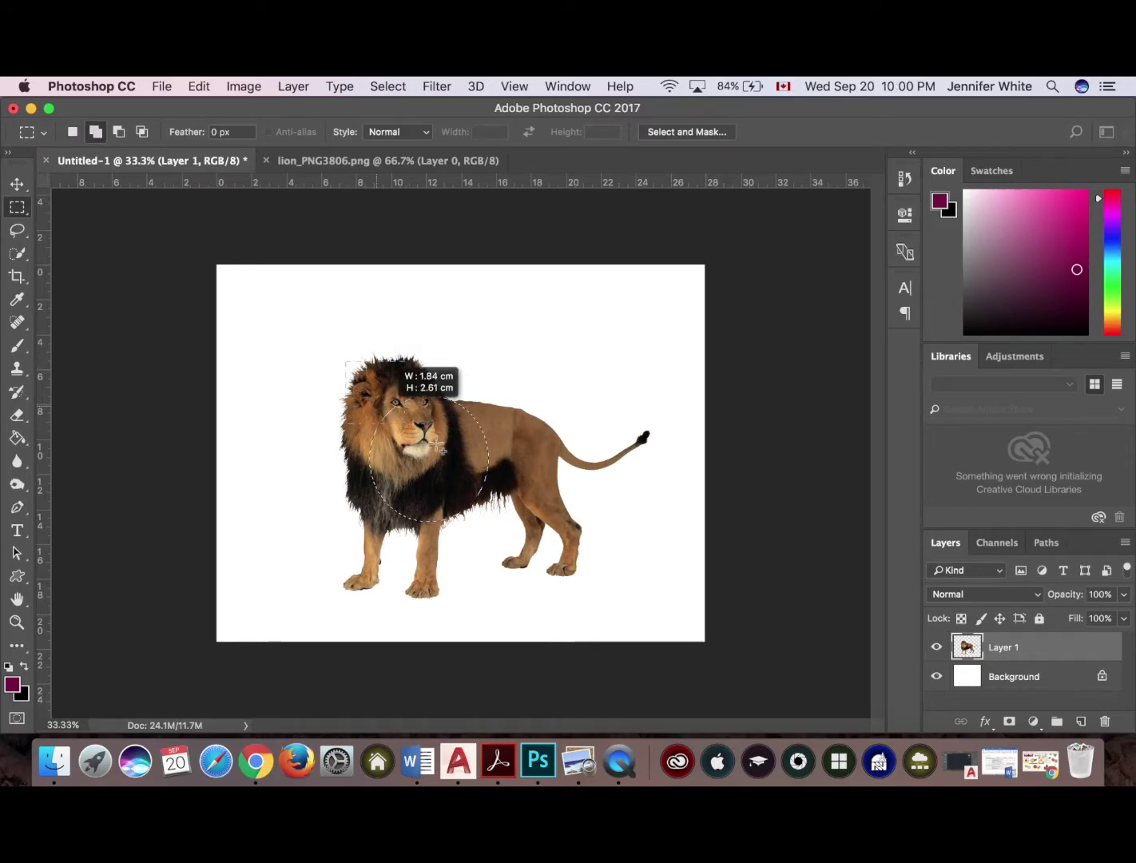
{"action": "left_click_drag", "start_coordinate": [437, 444], "coordinate": [449, 447]}
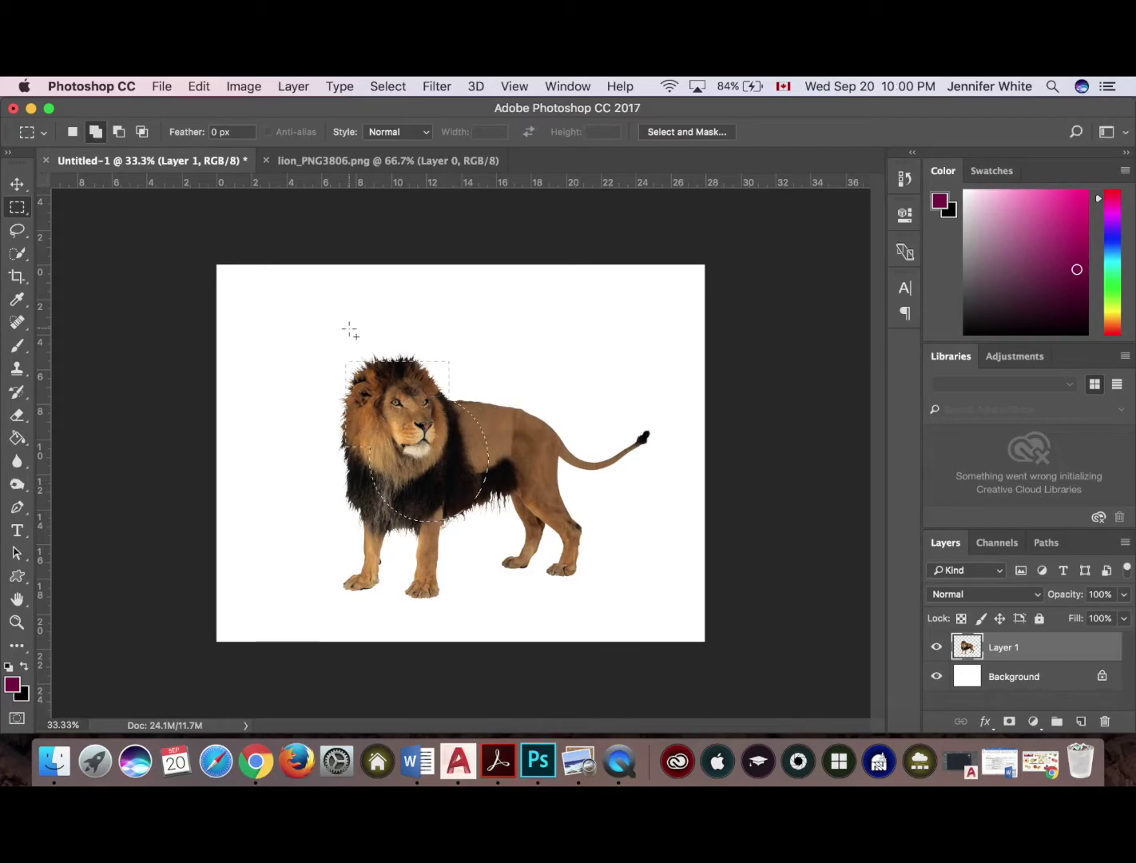
{"action": "left_click_drag", "start_coordinate": [346, 343], "coordinate": [449, 440]}
{"action": "left_click_drag", "start_coordinate": [332, 388], "coordinate": [459, 608]}
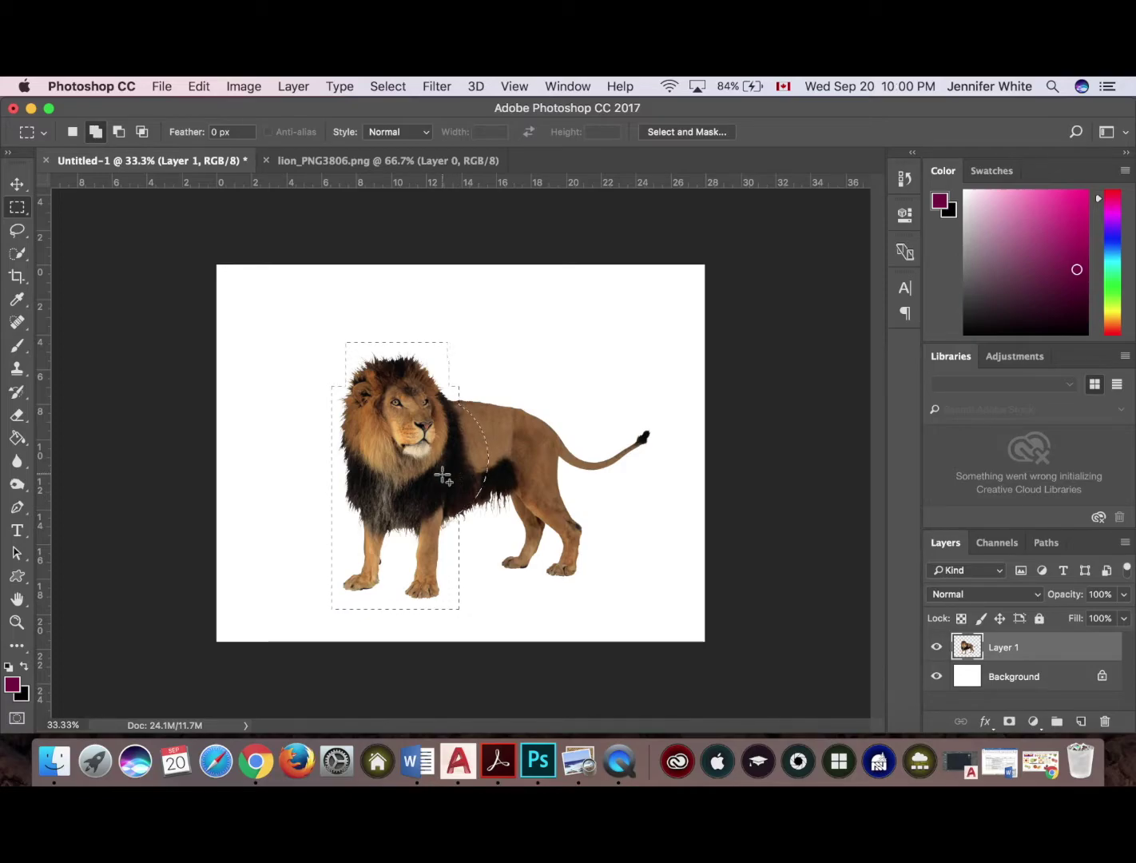
{"action": "left_click_drag", "start_coordinate": [442, 474], "coordinate": [464, 551]}
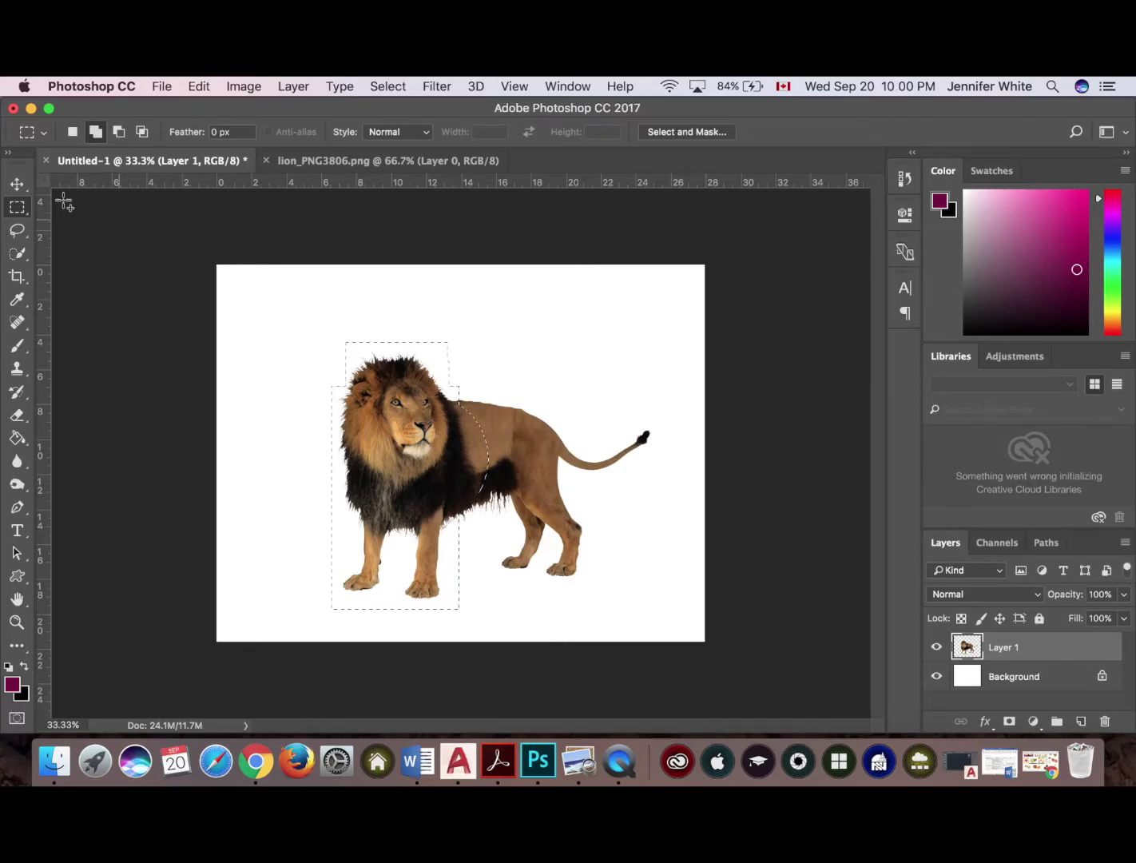
- Move the selected front half of the lion left, then deselect with Cmd+D
{"action": "left_click", "coordinate": [17, 184]}
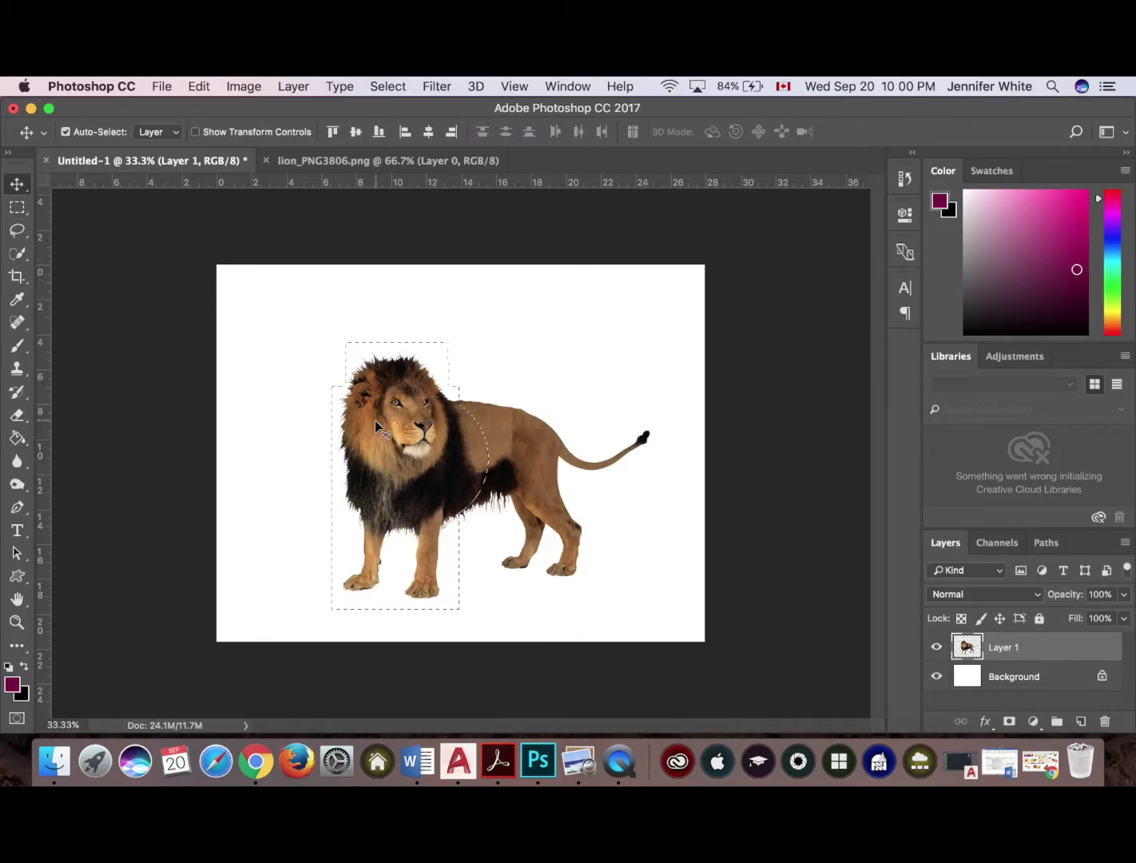
{"action": "left_click_drag", "start_coordinate": [375, 420], "coordinate": [339, 419]}
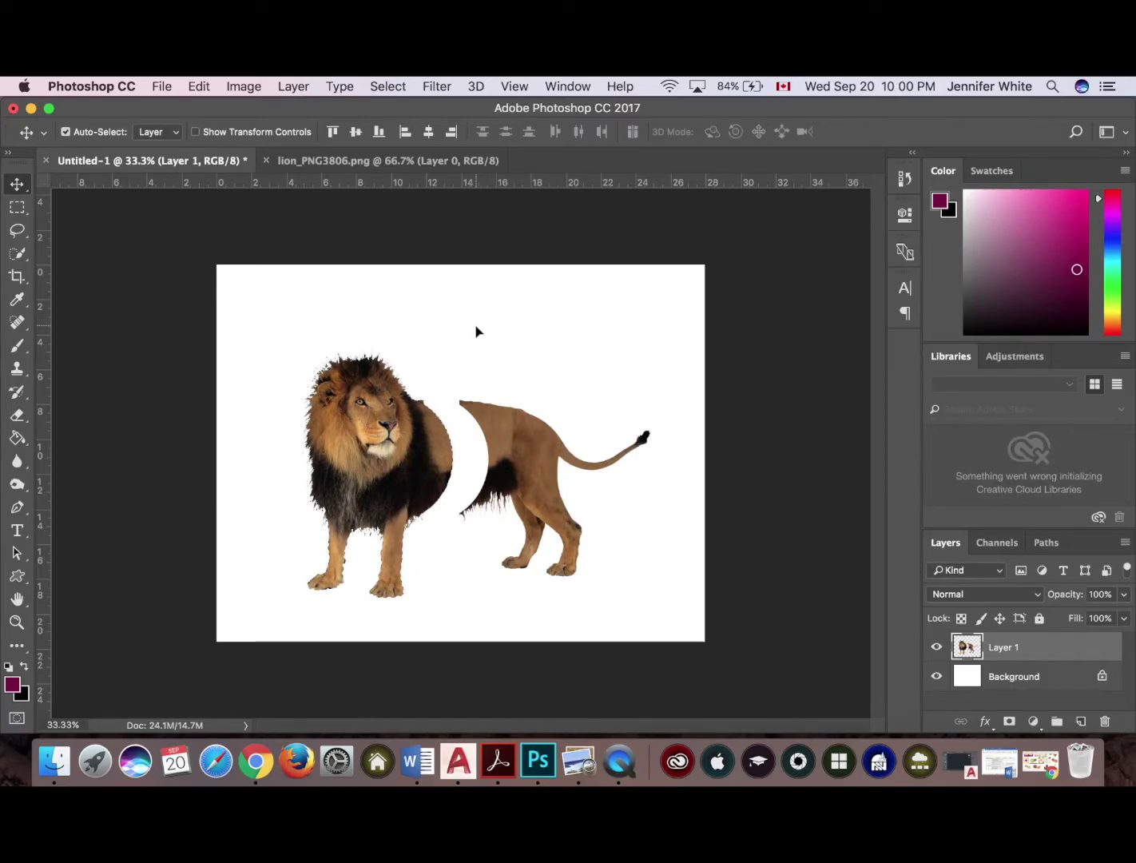
{"action": "key", "text": "super+d"}
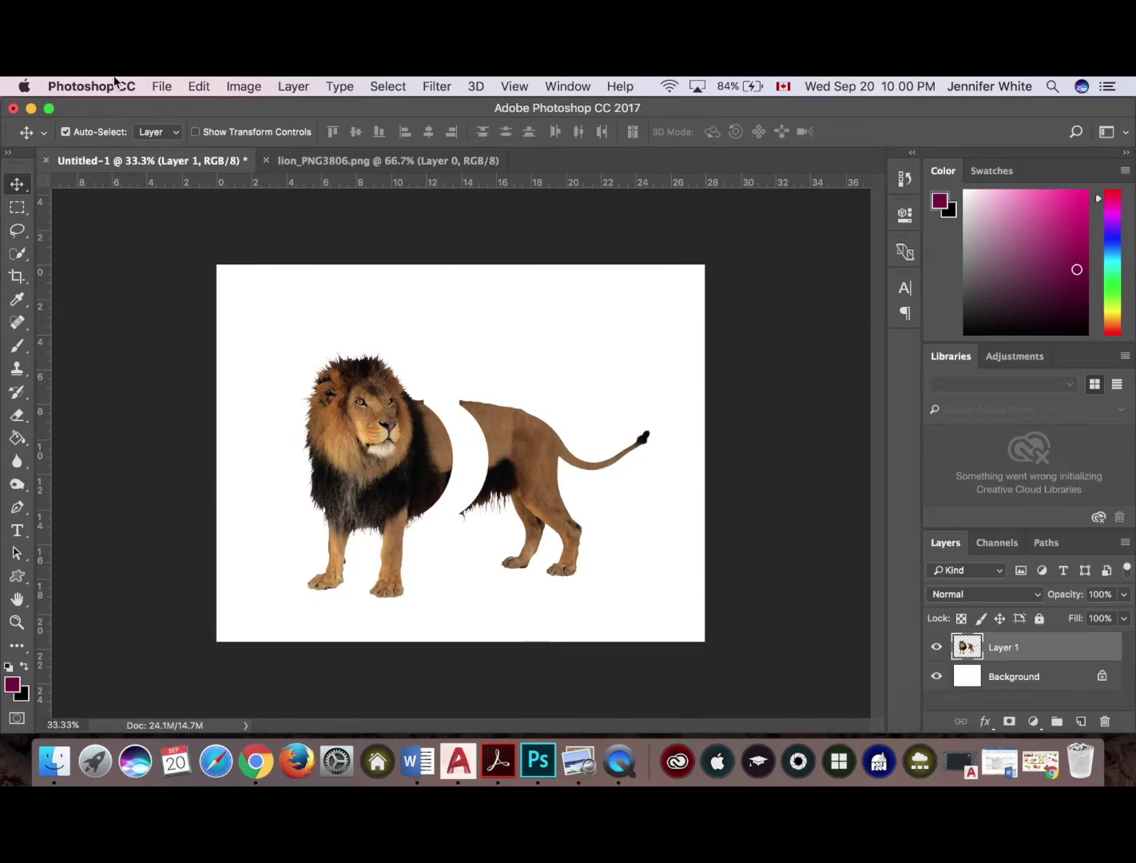
- Open Orange-Whole-&-Split.jpg from the Desktop through File > Open
{"action": "left_click", "coordinate": [162, 87]}
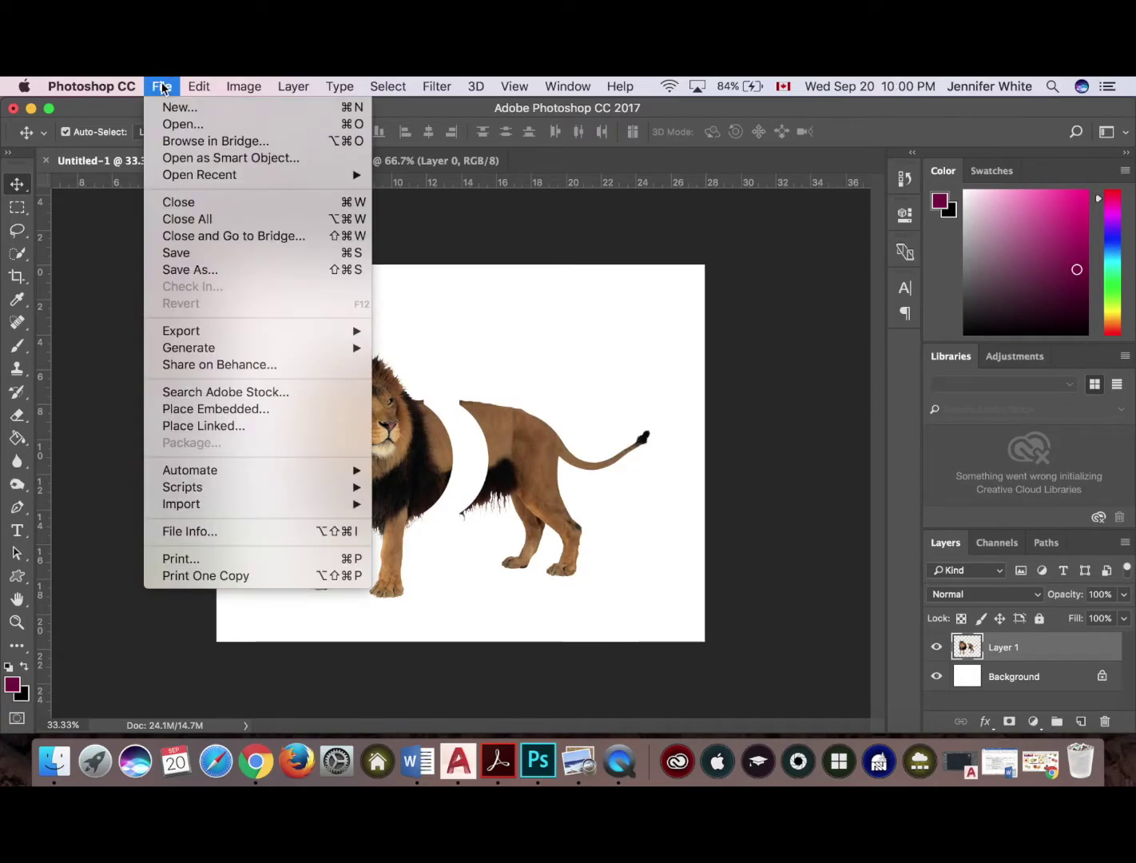
{"action": "left_click", "coordinate": [172, 125]}
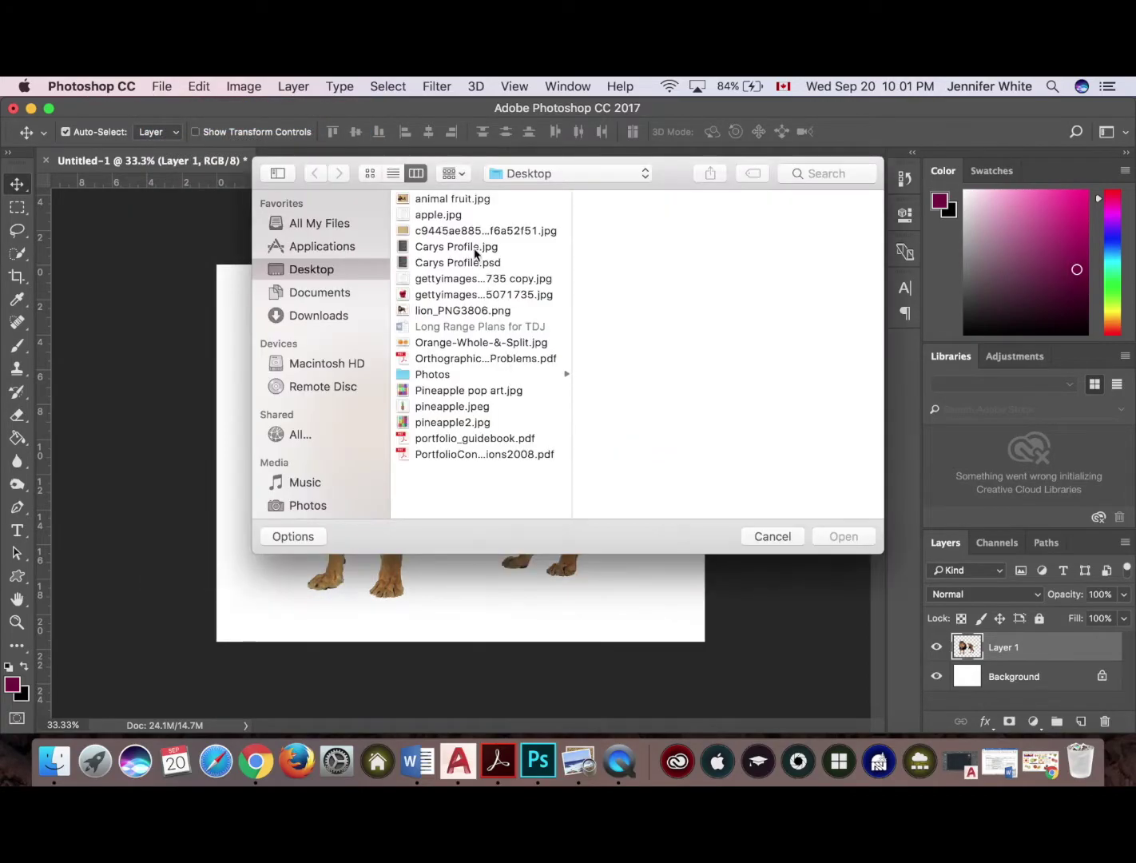
{"action": "left_click", "coordinate": [461, 342]}
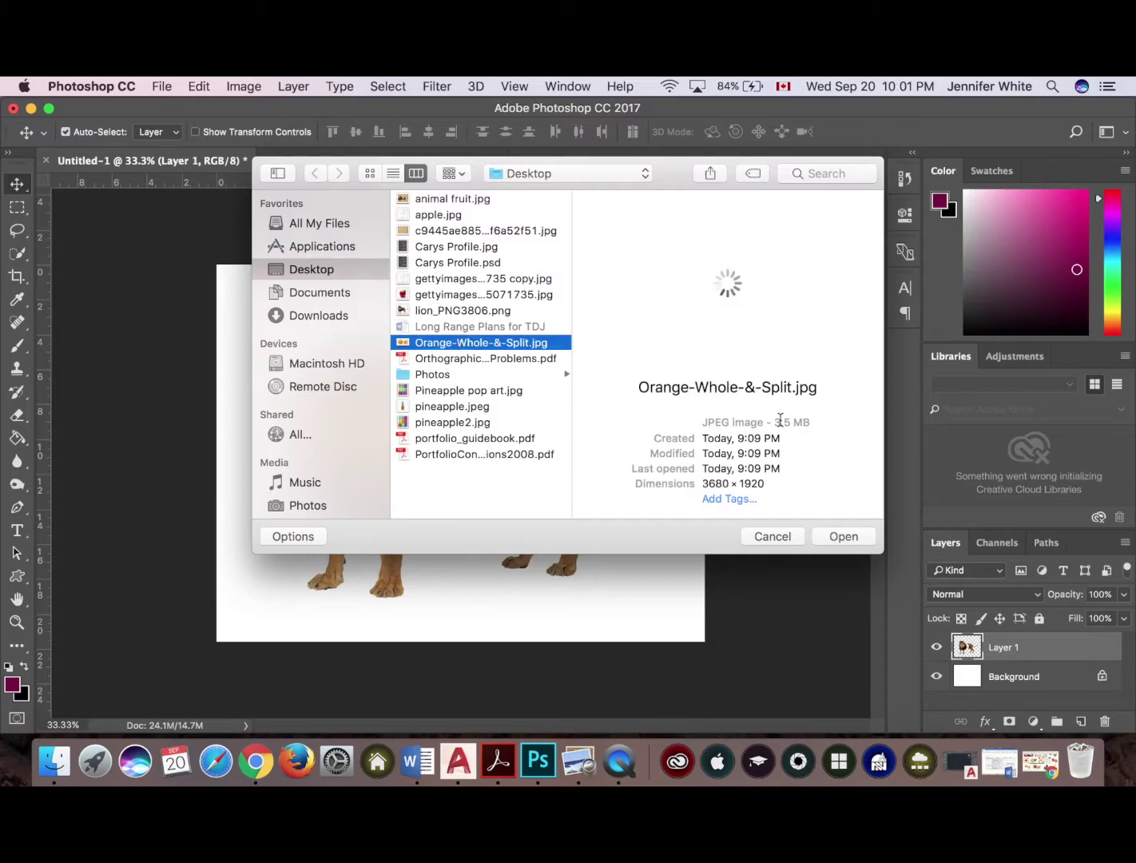
{"action": "left_click", "coordinate": [845, 536]}
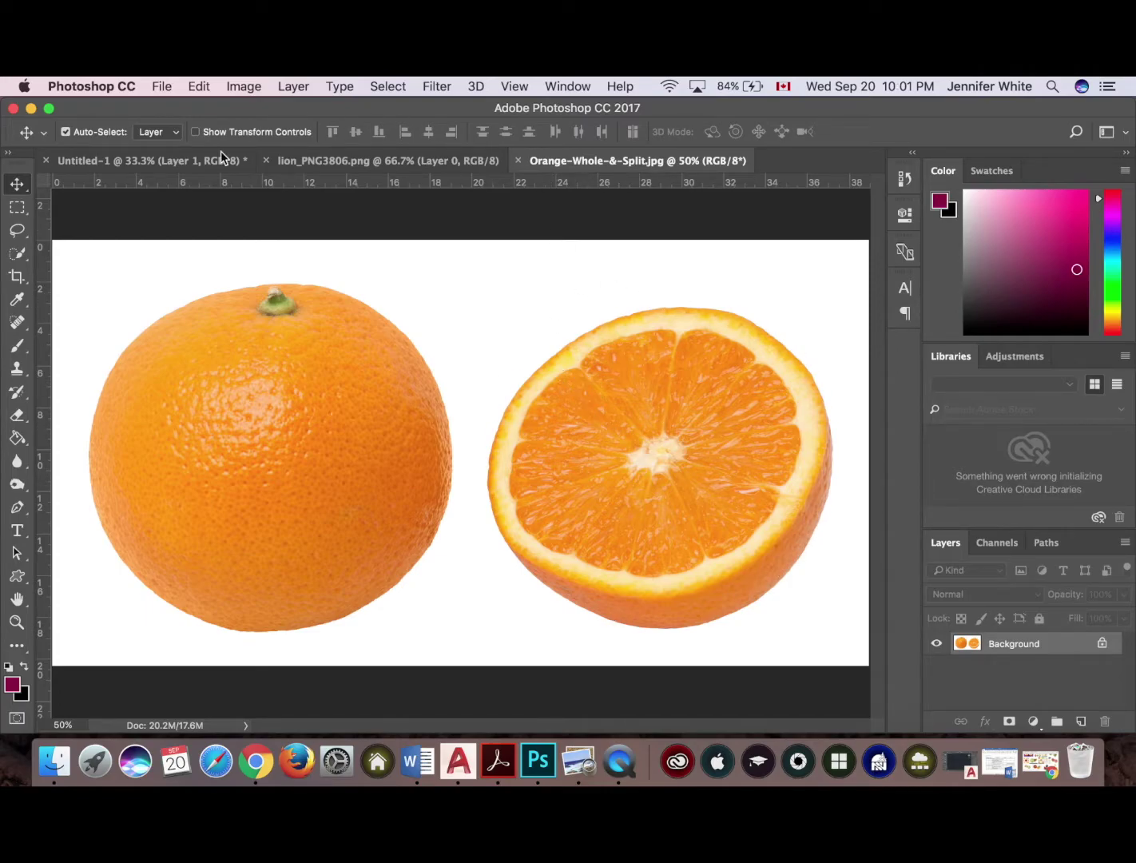
- Brush the halved orange's flesh and rind into a Quick Selection
{"action": "left_click", "coordinate": [19, 231]}
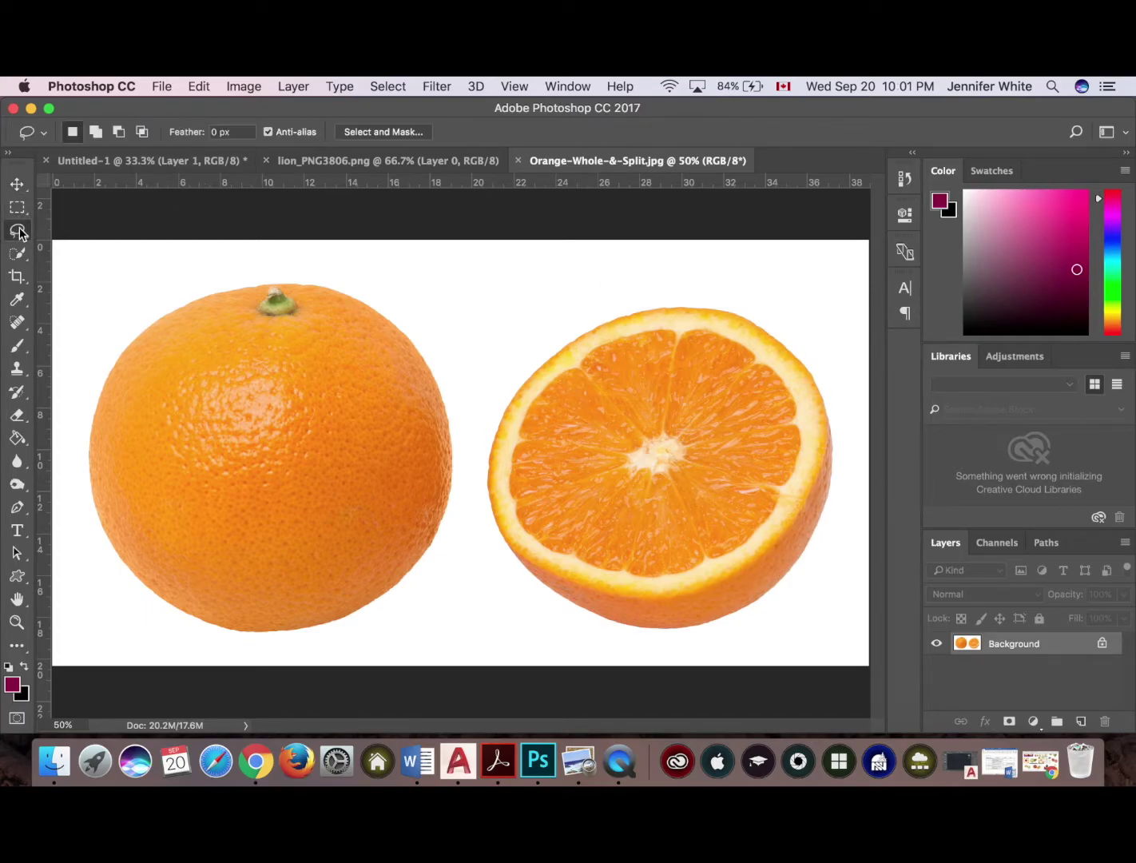
{"action": "left_click", "coordinate": [18, 231]}
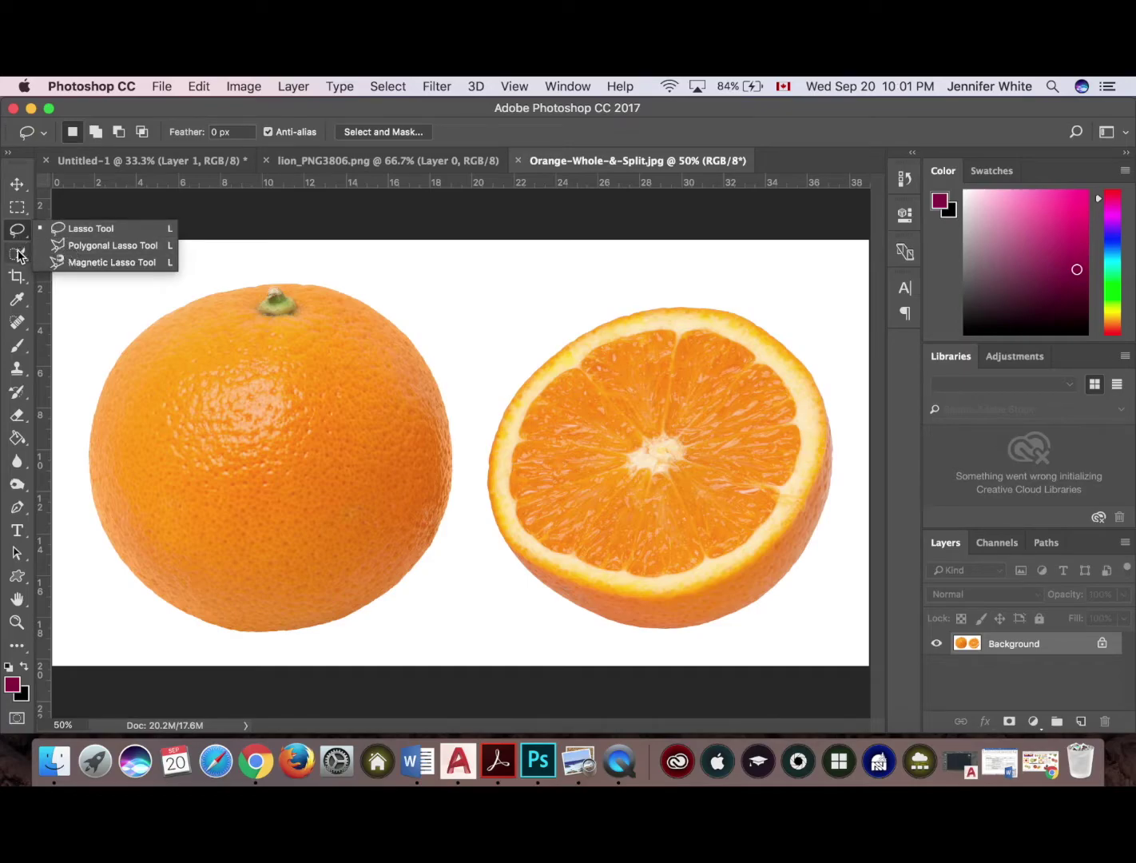
{"action": "left_click", "coordinate": [18, 254]}
{"action": "left_click", "coordinate": [59, 253]}
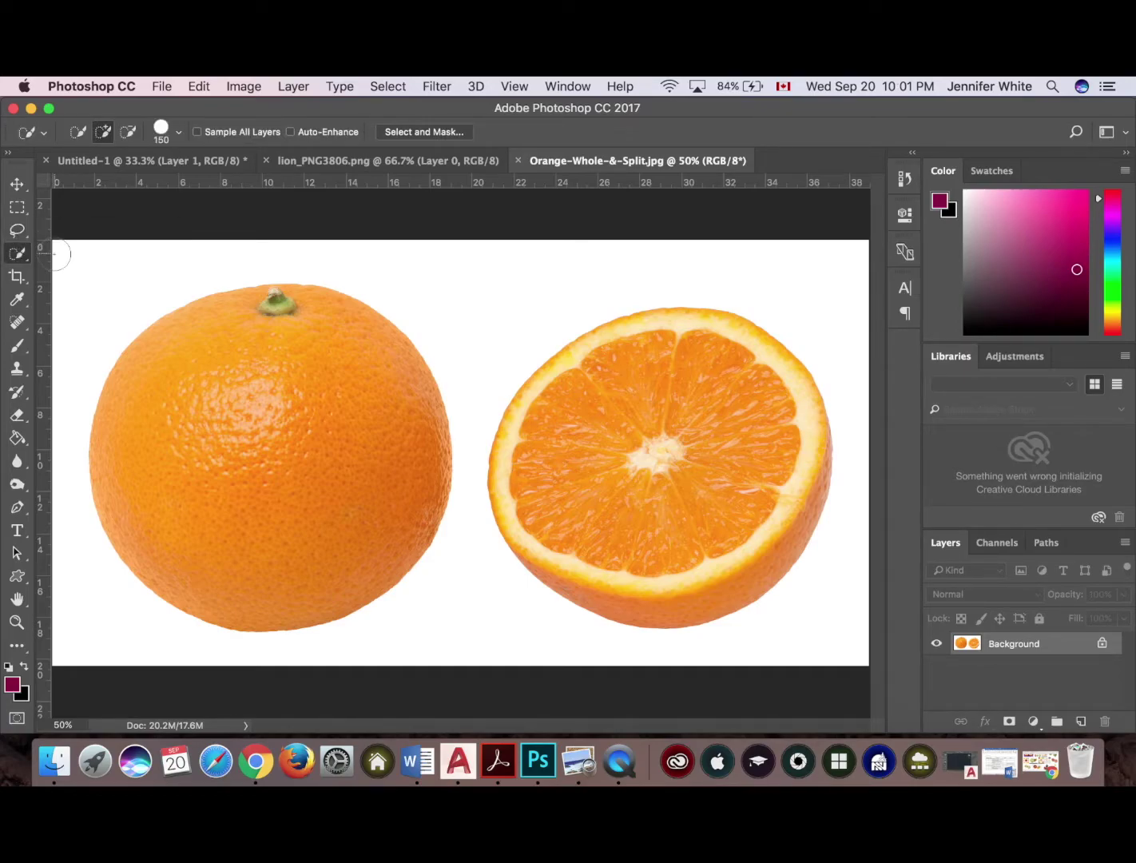
{"action": "left_click", "coordinate": [679, 463]}
{"action": "mouse_move", "coordinate": [676, 377]}
{"action": "left_mouse_down"}
{"action": "mouse_move", "coordinate": [686, 334]}
{"action": "mouse_move", "coordinate": [593, 351]}
{"action": "mouse_move", "coordinate": [553, 378]}
{"action": "left_mouse_up"}
{"action": "left_click_drag", "start_coordinate": [713, 559], "coordinate": [683, 567]}
- Subtract excess area along the orange half's right and lower edges from the selection
{"action": "left_click", "coordinate": [128, 132]}
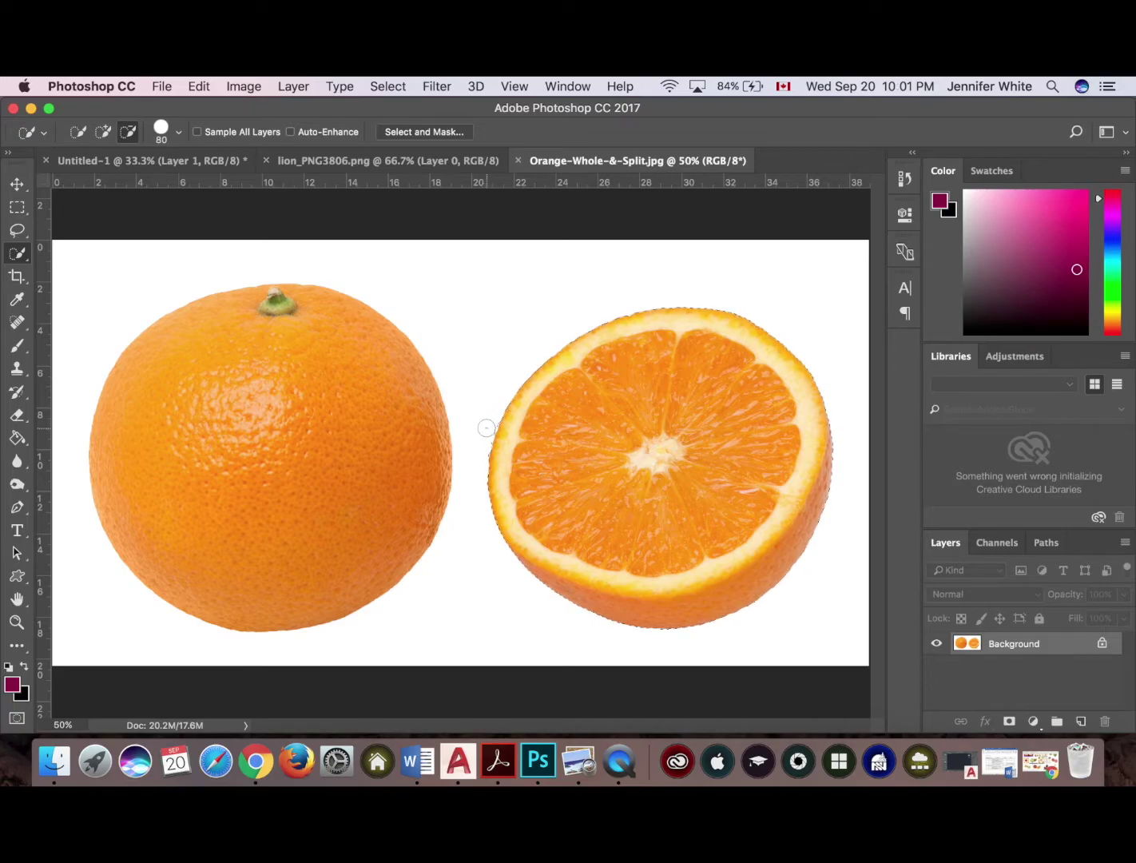
{"action": "left_click", "coordinate": [103, 132]}
{"action": "left_click", "coordinate": [126, 134]}
{"action": "mouse_move", "coordinate": [817, 521]}
{"action": "left_mouse_down"}
{"action": "mouse_move", "coordinate": [840, 445]}
{"action": "mouse_move", "coordinate": [801, 553]}
{"action": "left_mouse_up"}
{"action": "left_click_drag", "start_coordinate": [743, 595], "coordinate": [669, 612]}
{"action": "left_click", "coordinate": [102, 132]}
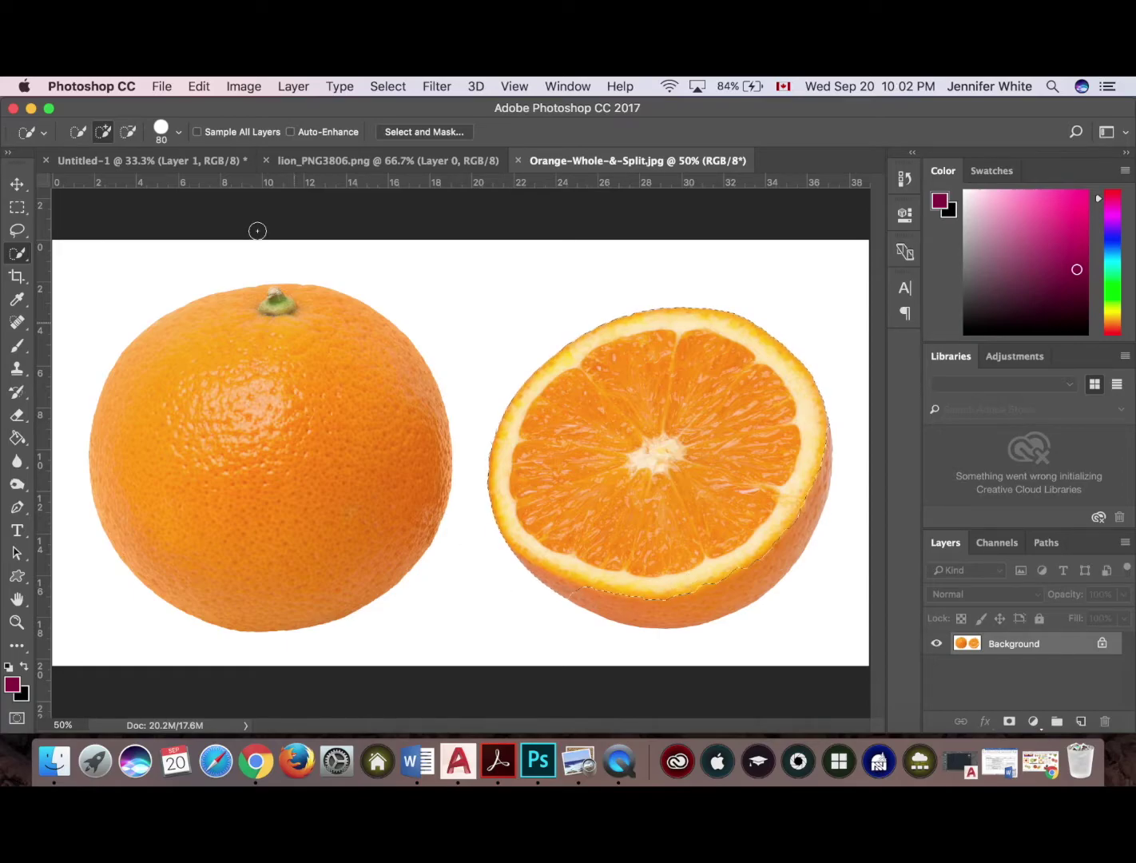
{"action": "left_click", "coordinate": [128, 132]}
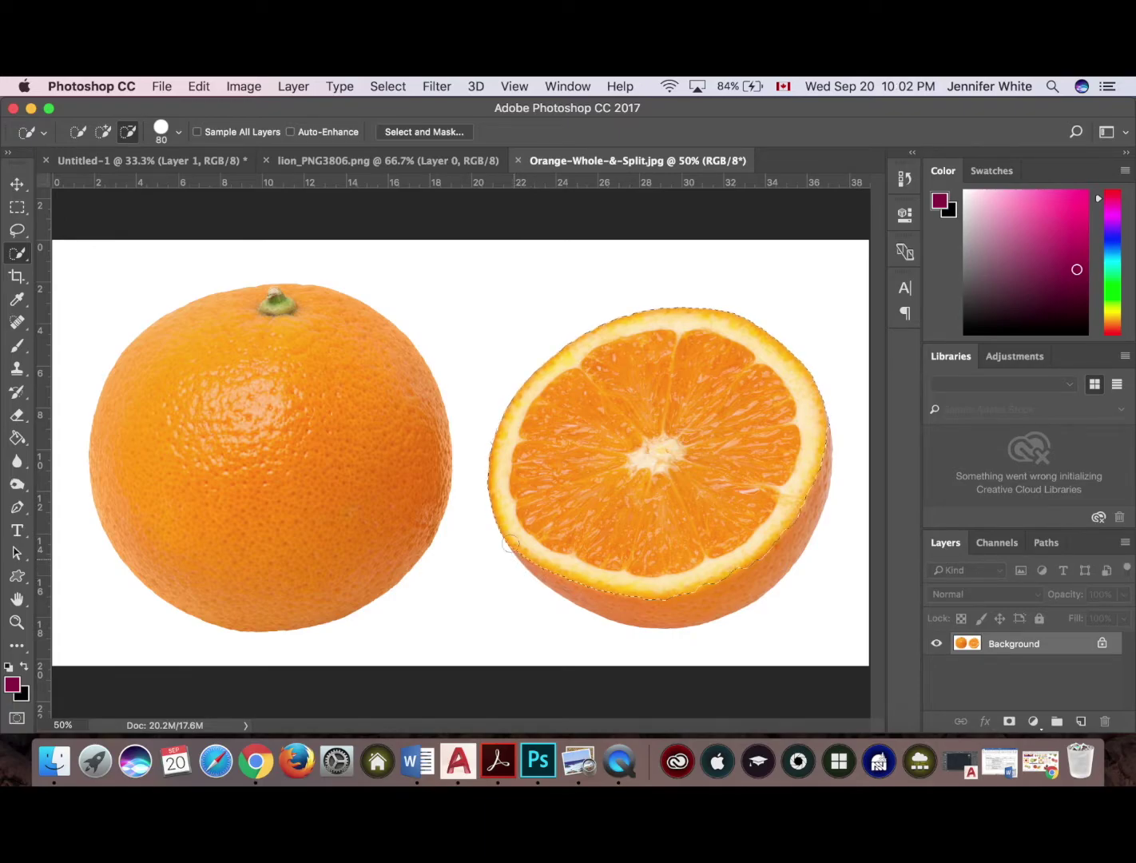
- Drag the orange half into Untitled-1 as Layer 2 over the lion's body, then zoom in
{"action": "left_click", "coordinate": [17, 184]}
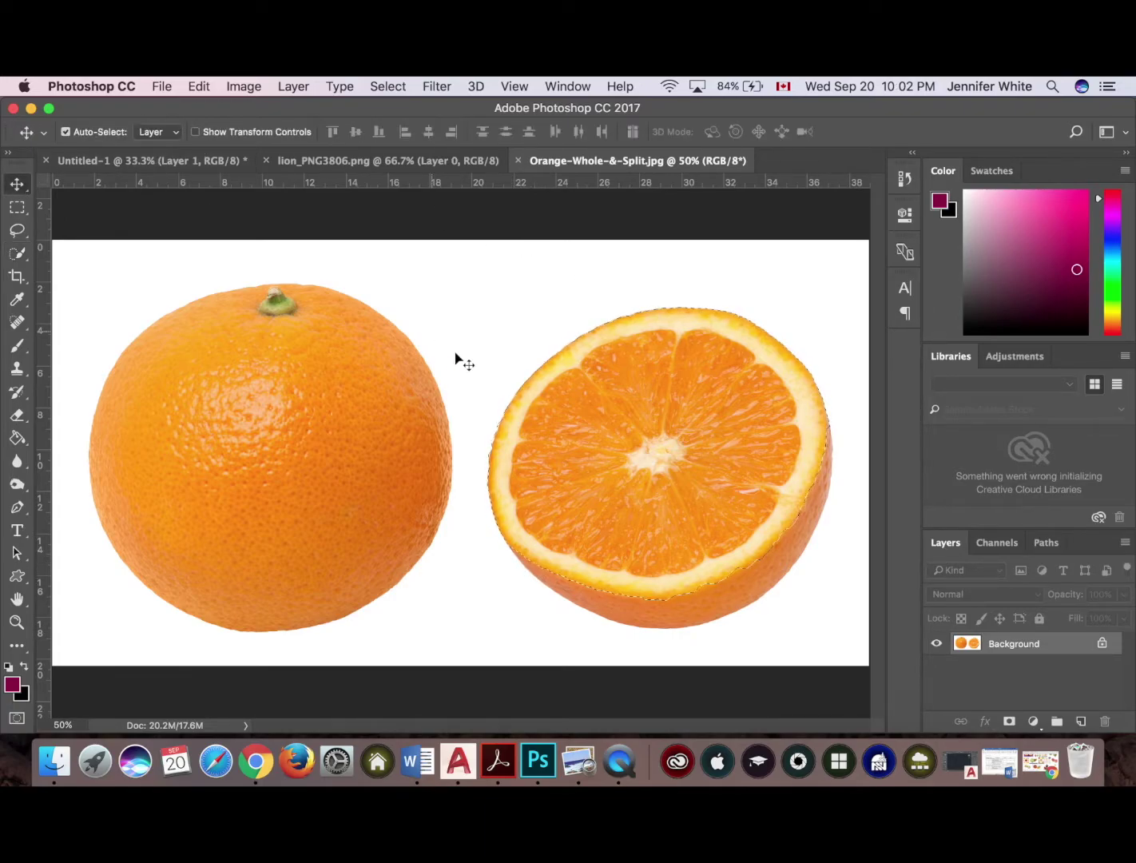
{"action": "left_click_drag", "start_coordinate": [693, 397], "coordinate": [543, 398]}
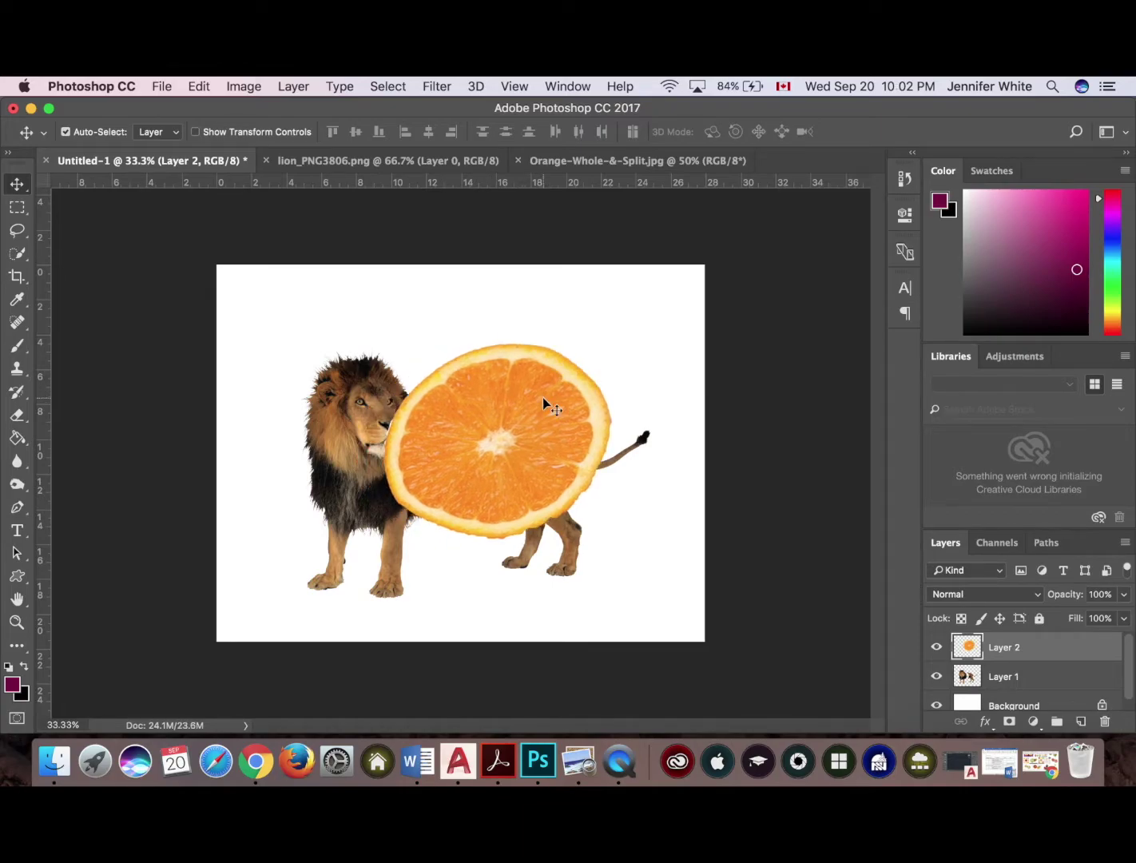
{"action": "left_click_drag", "start_coordinate": [441, 425], "coordinate": [466, 433]}
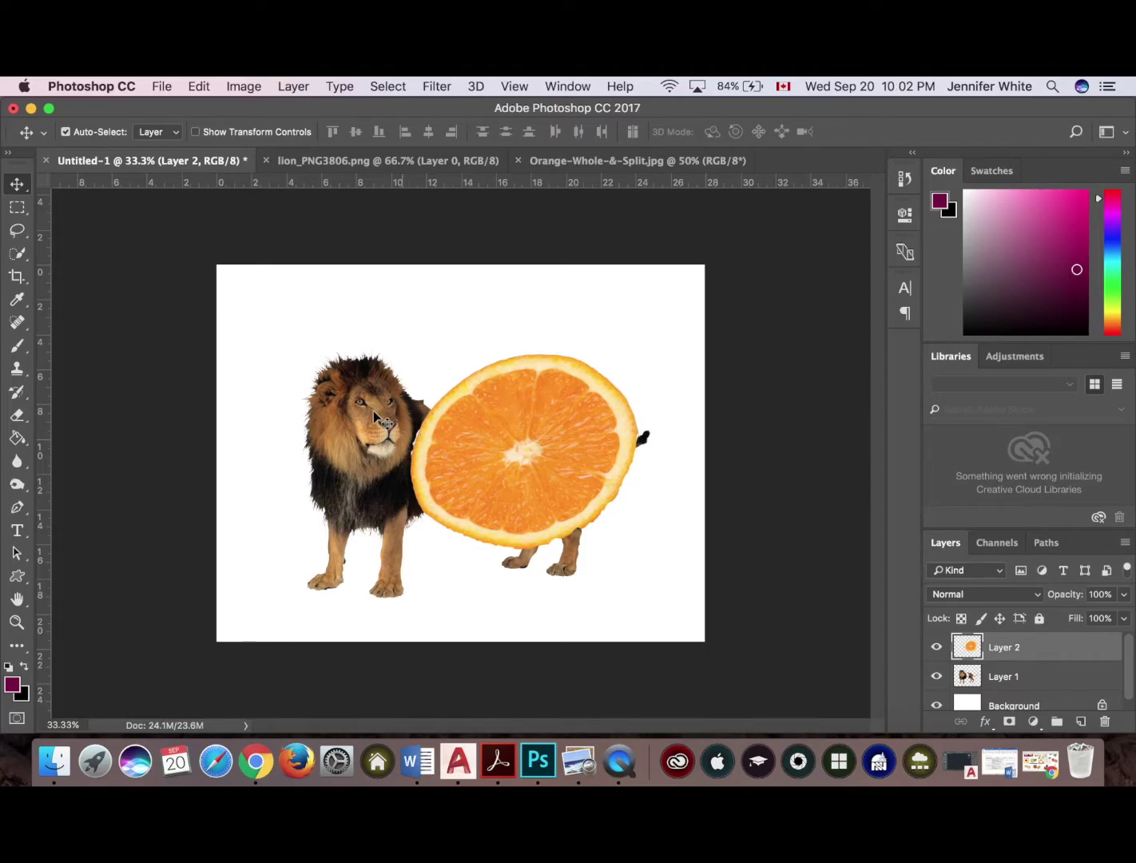
{"action": "key", "text": "super"}
{"action": "key", "text": "super+plus"}
{"action": "key", "text": "super+plus"}
{"action": "key", "text": "super+plus"}
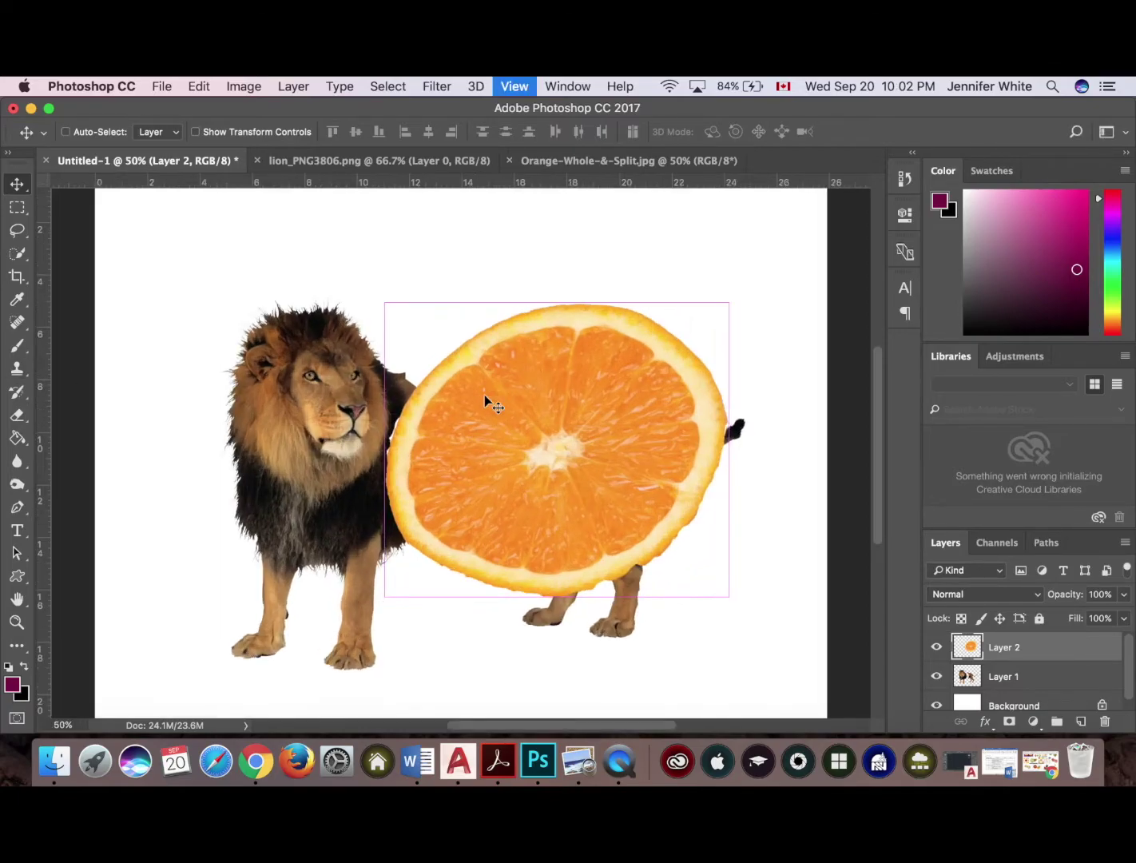
- Erase the white fringe on the orange slice's left edge, then zoom back out
{"action": "key", "text": "super+plus"}
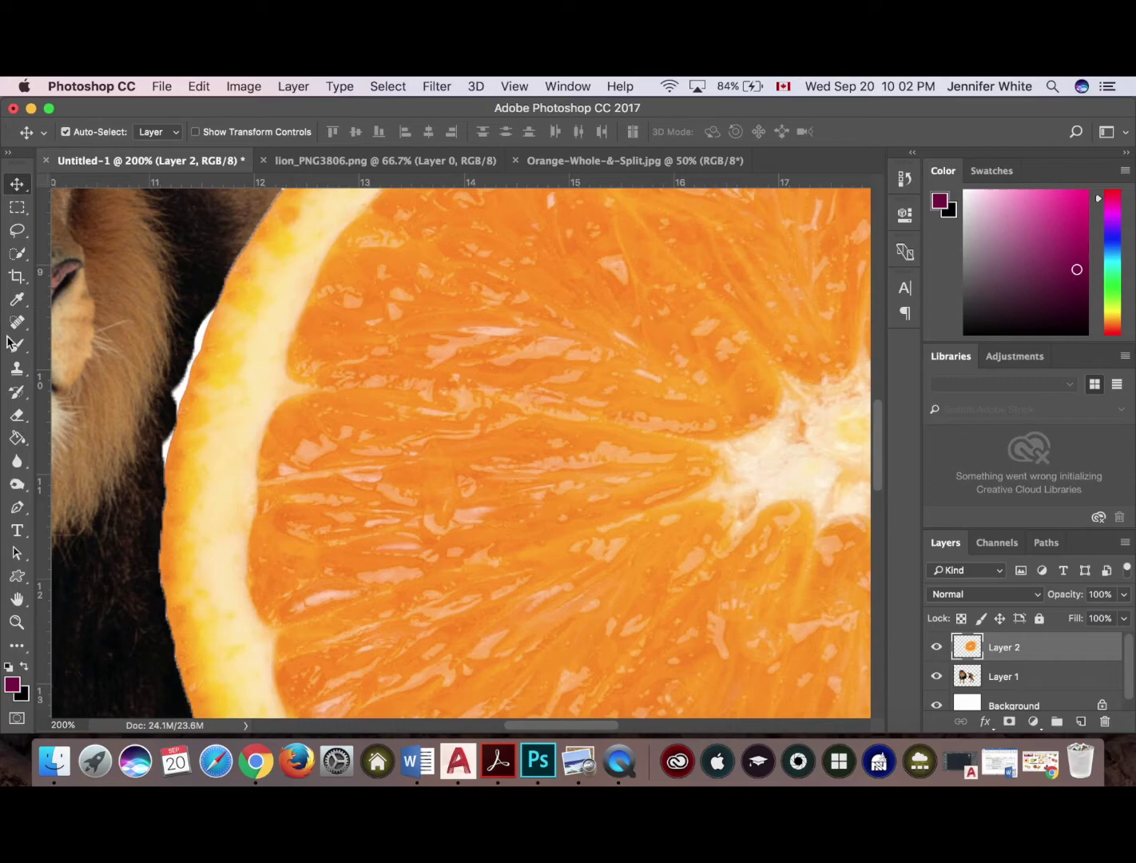
{"action": "left_click", "coordinate": [17, 417]}
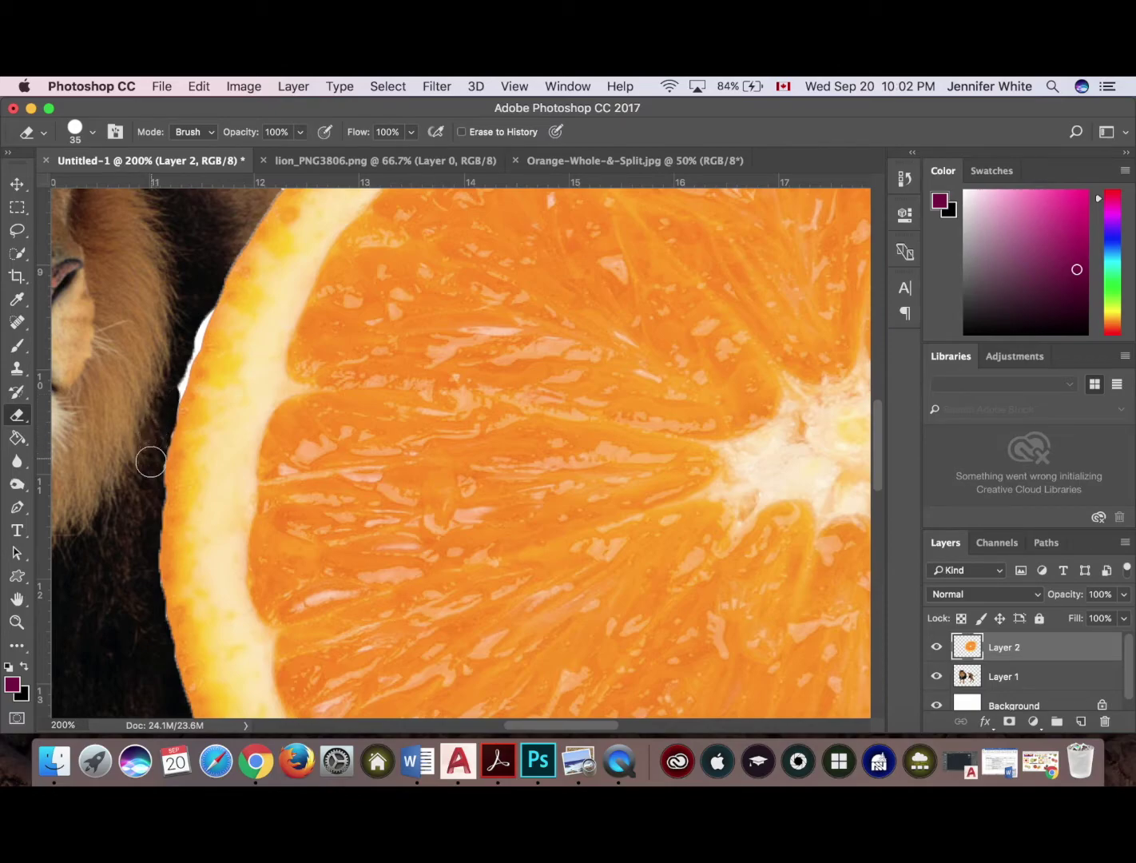
{"action": "mouse_move", "coordinate": [197, 305]}
{"action": "left_mouse_down"}
{"action": "mouse_move", "coordinate": [170, 390]}
{"action": "mouse_move", "coordinate": [195, 320]}
{"action": "left_mouse_up"}
{"action": "key", "text": "super+minus"}
{"action": "key", "text": "super+minus"}
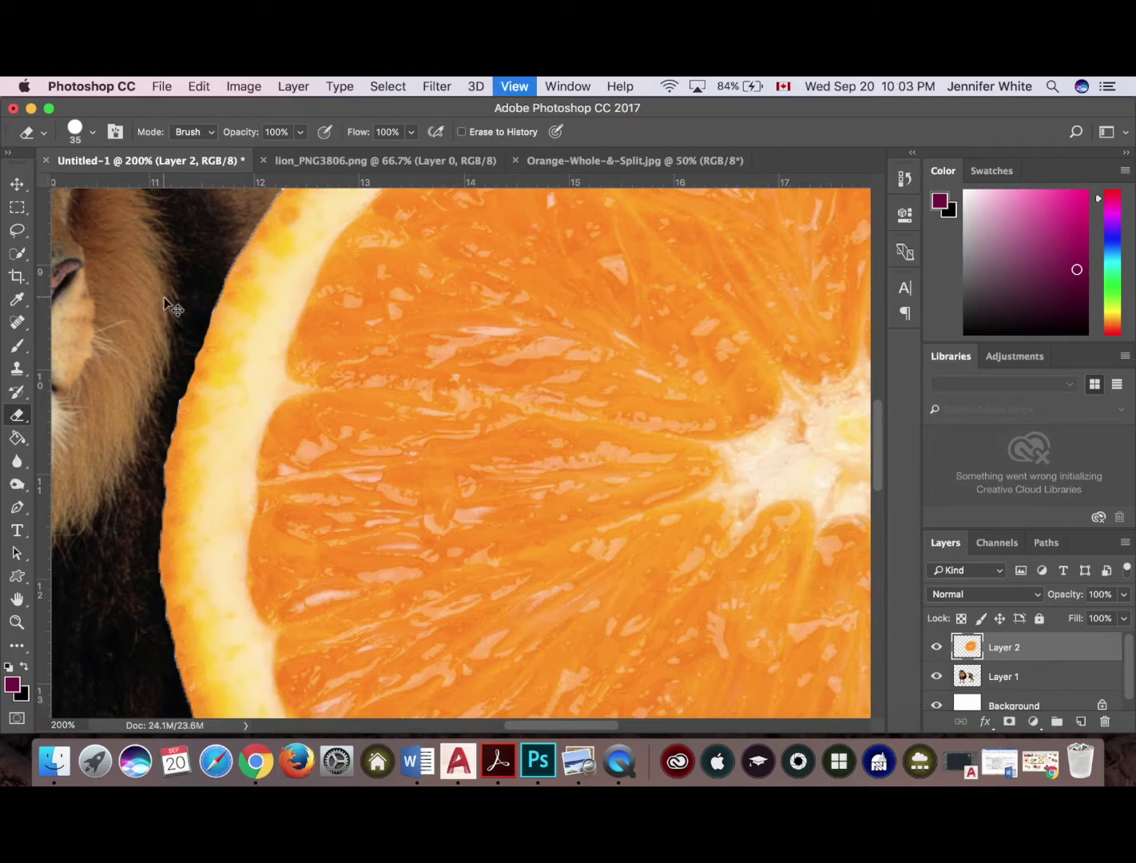
{"action": "key", "text": "super+minus"}
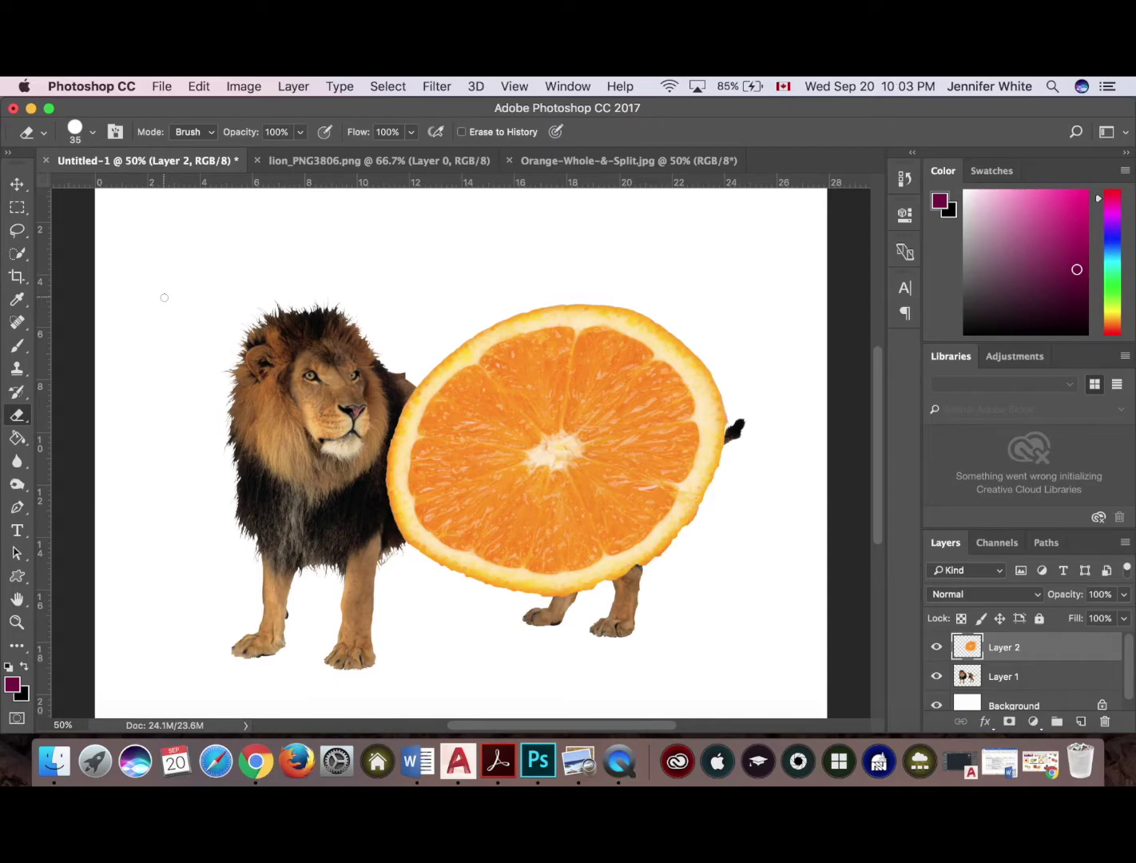
- Start Free Transform and lower Layer 2's opacity to 52%
{"action": "key", "text": "super+t"}
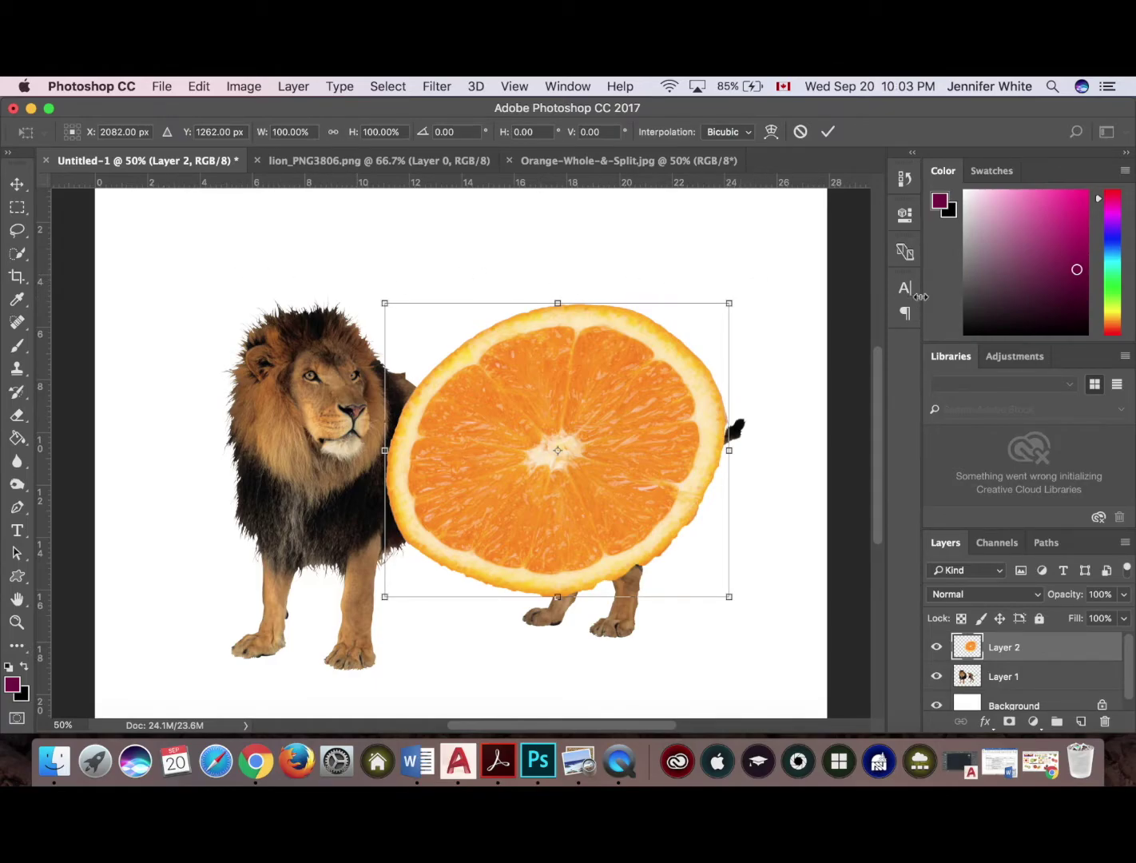
{"action": "left_click", "coordinate": [1123, 595]}
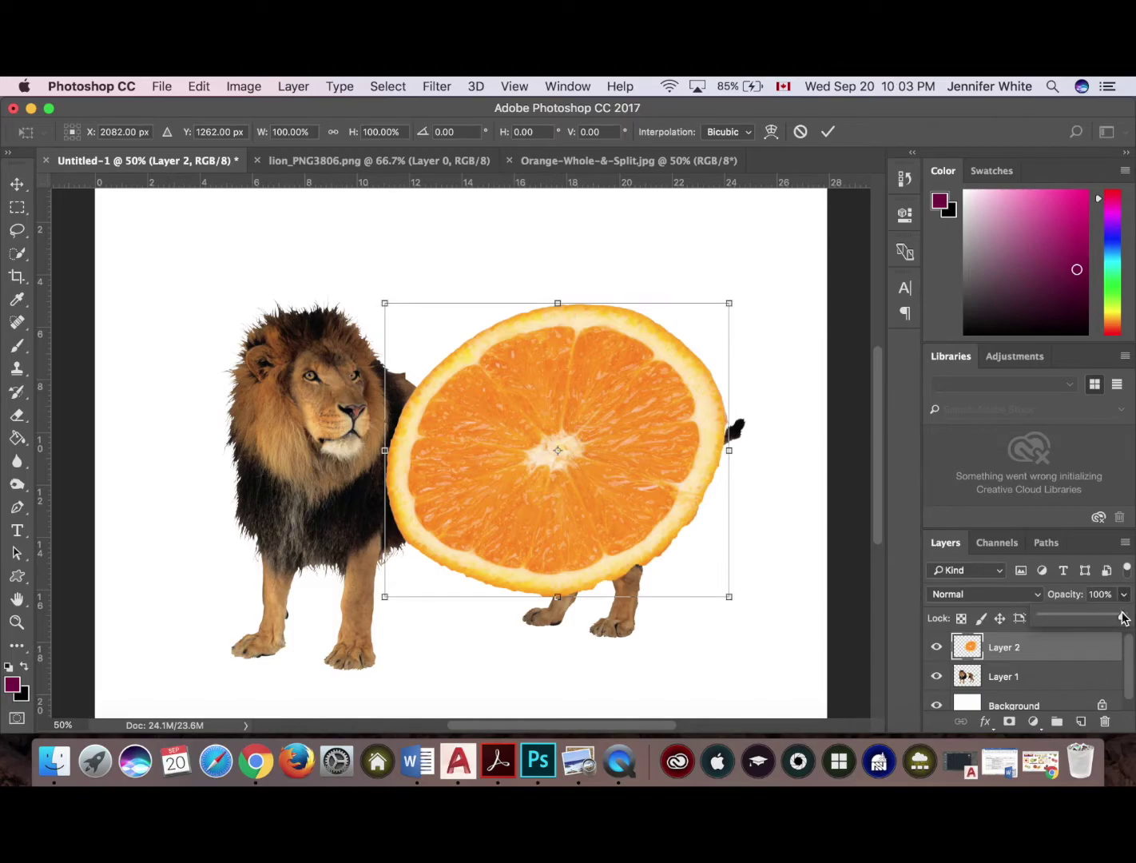
{"action": "left_click_drag", "start_coordinate": [1122, 615], "coordinate": [1083, 615]}
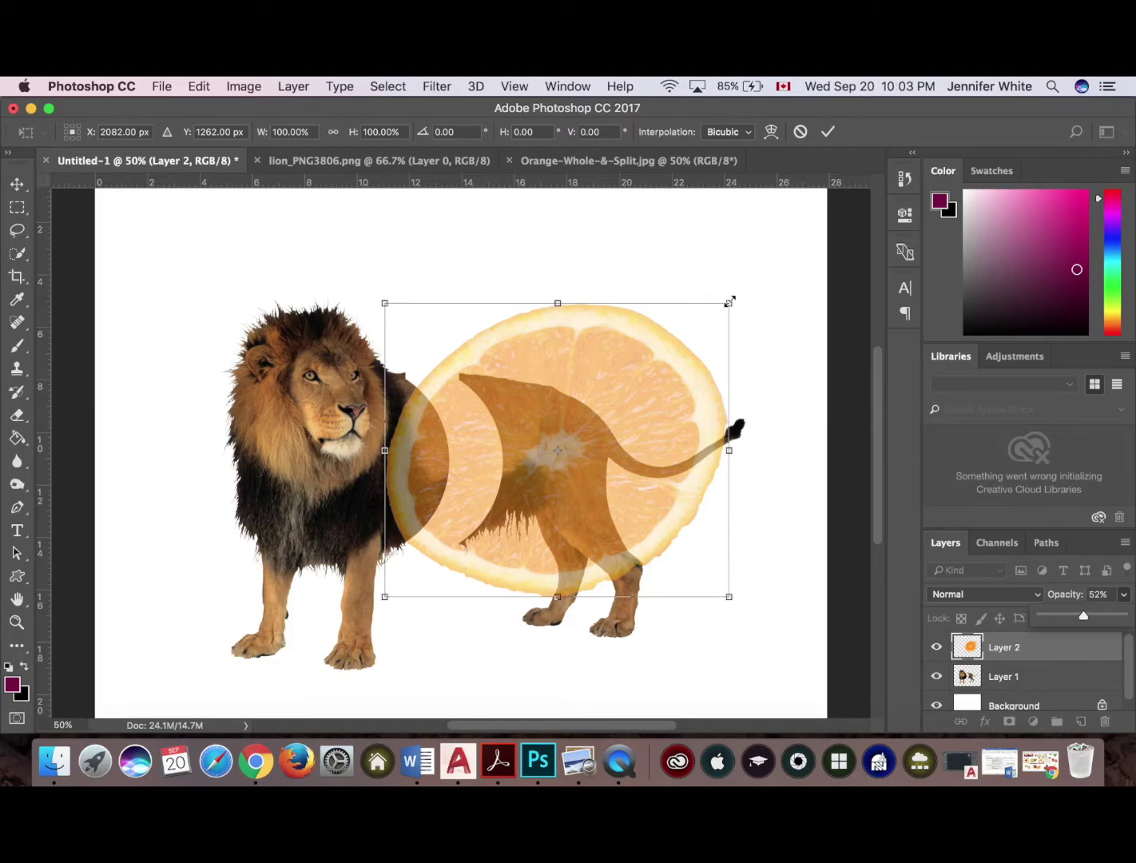
- Scale the orange slice to about 55% and rotate it about -46° onto the lion's chest
{"action": "left_click_drag", "start_coordinate": [728, 303], "coordinate": [562, 417]}
{"action": "scroll", "coordinate": [517, 472], "scroll_direction": "right", "scroll_amount": 2}
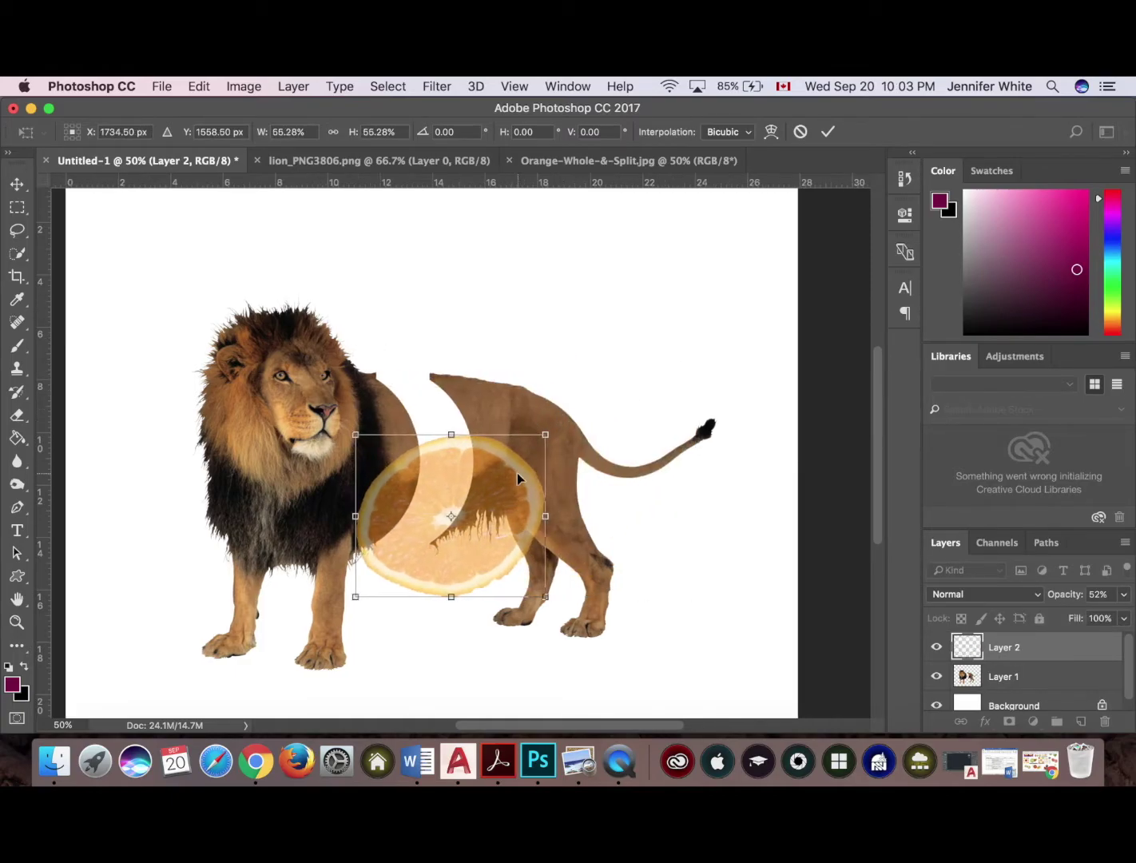
{"action": "left_click_drag", "start_coordinate": [517, 473], "coordinate": [493, 420]}
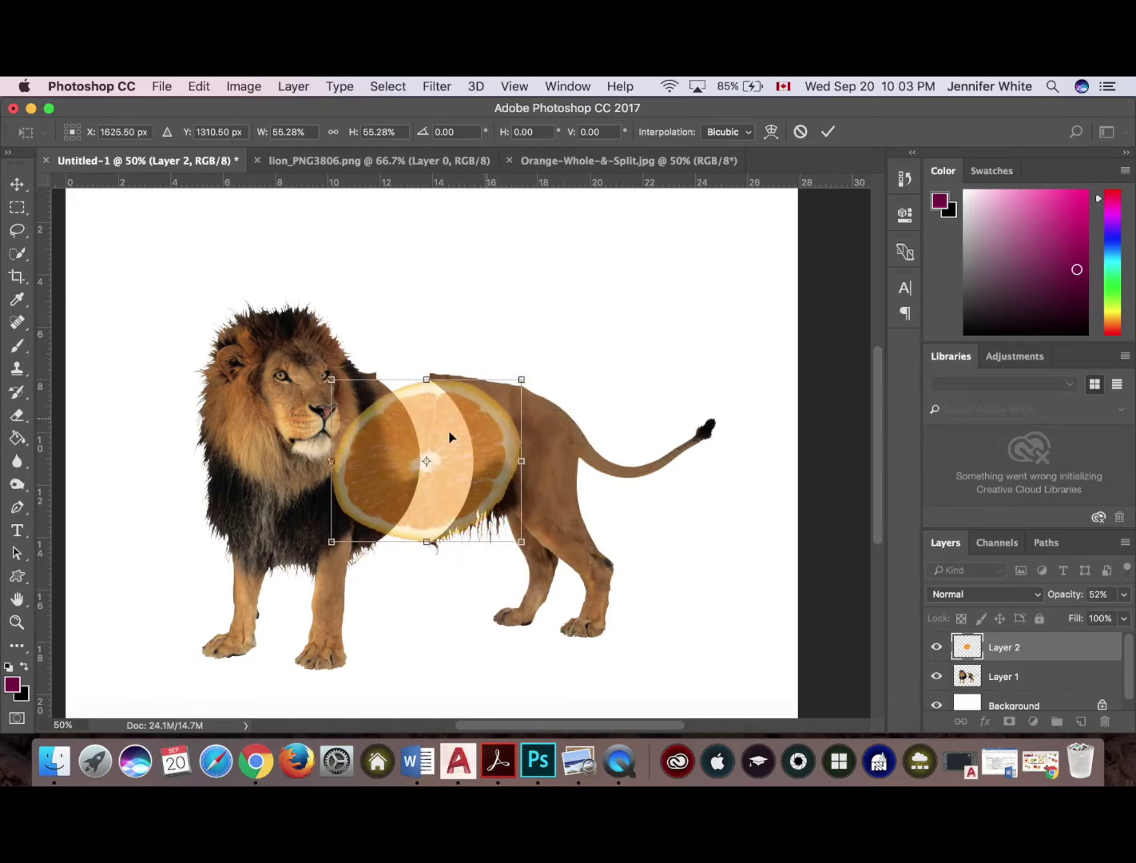
{"action": "left_click_drag", "start_coordinate": [535, 553], "coordinate": [572, 457]}
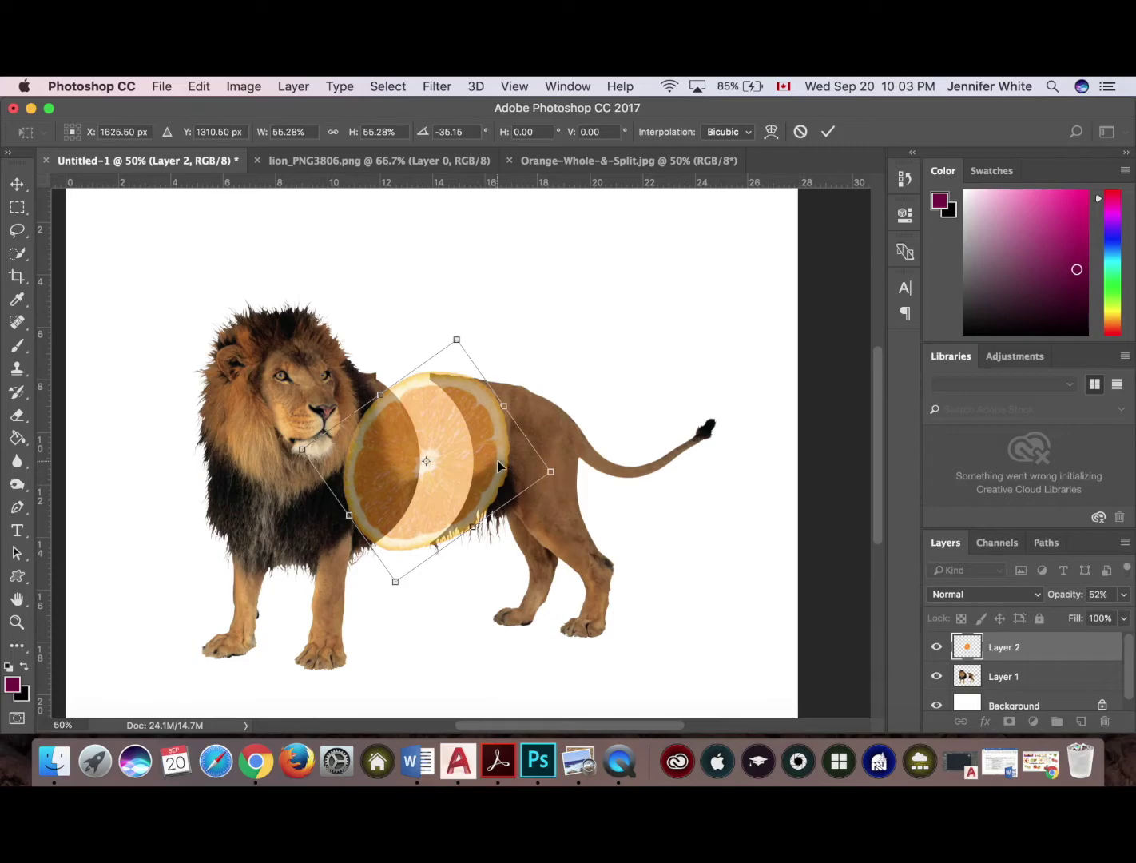
{"action": "left_click_drag", "start_coordinate": [500, 466], "coordinate": [463, 473]}
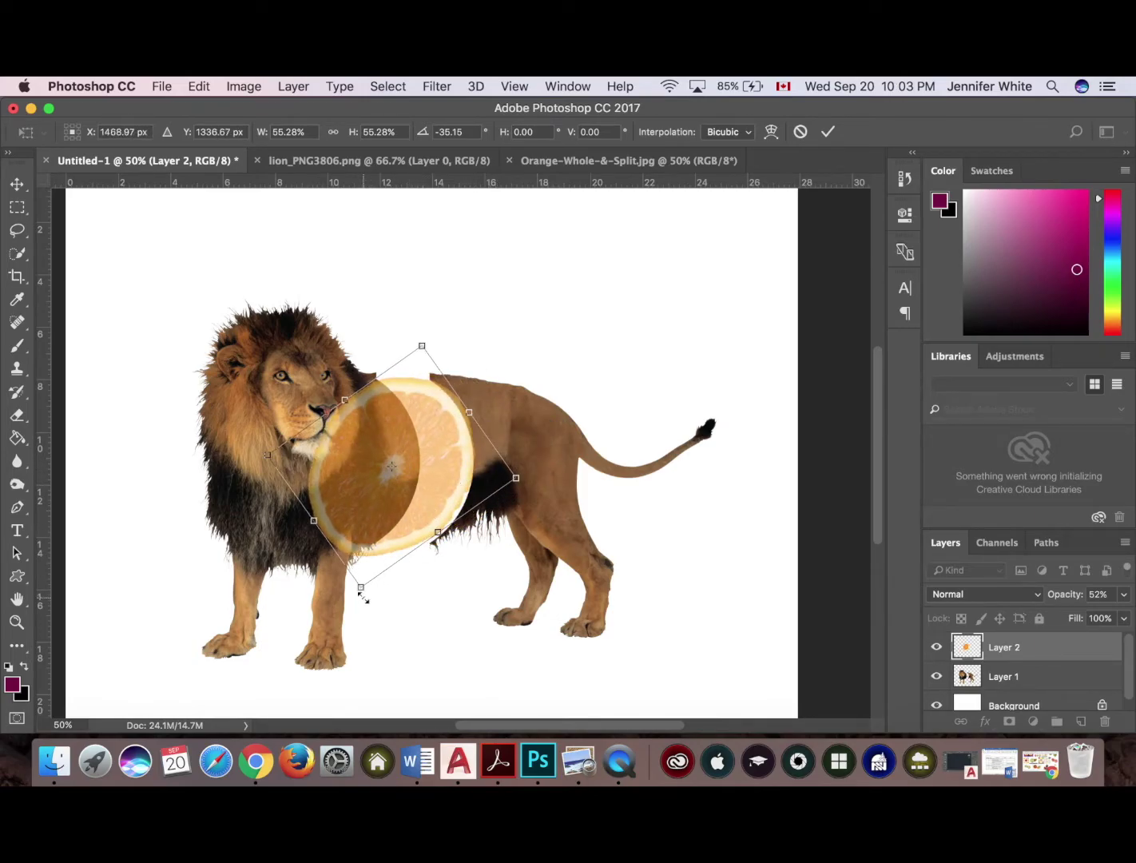
{"action": "left_click_drag", "start_coordinate": [365, 608], "coordinate": [394, 609]}
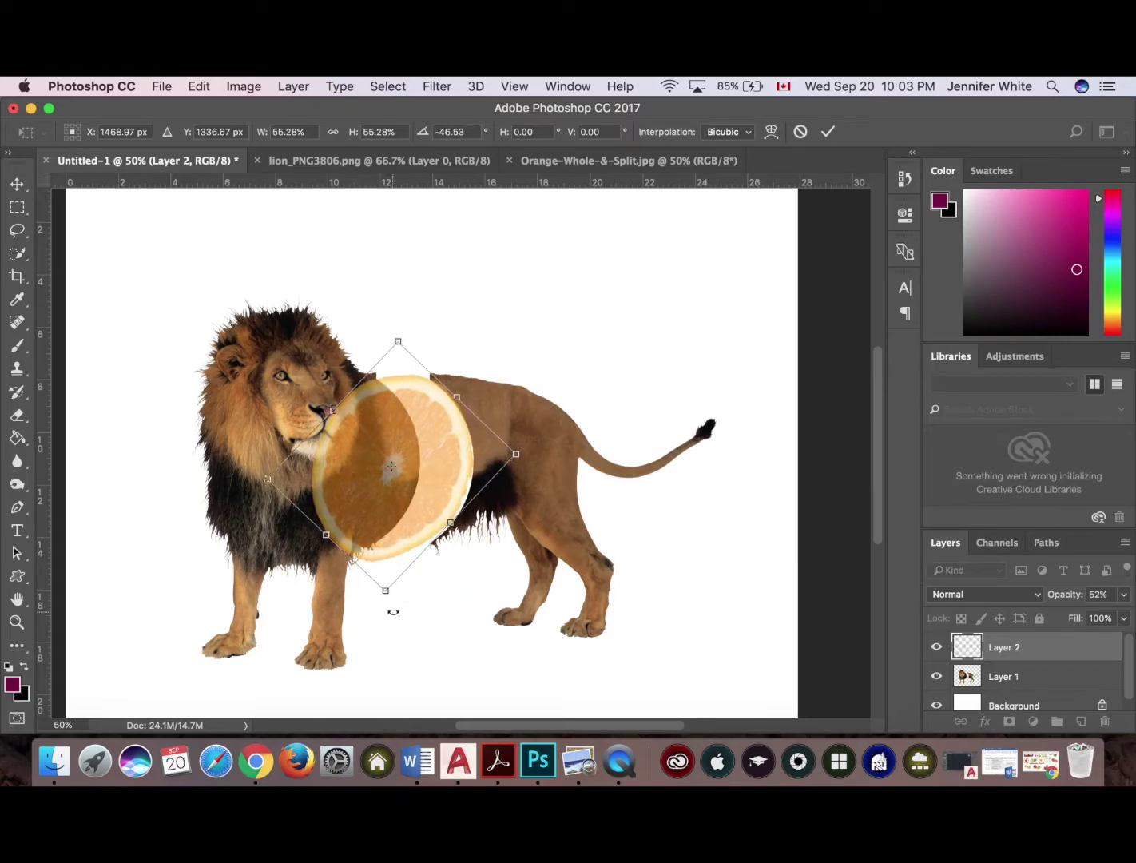
{"action": "left_click_drag", "start_coordinate": [393, 501], "coordinate": [396, 502]}
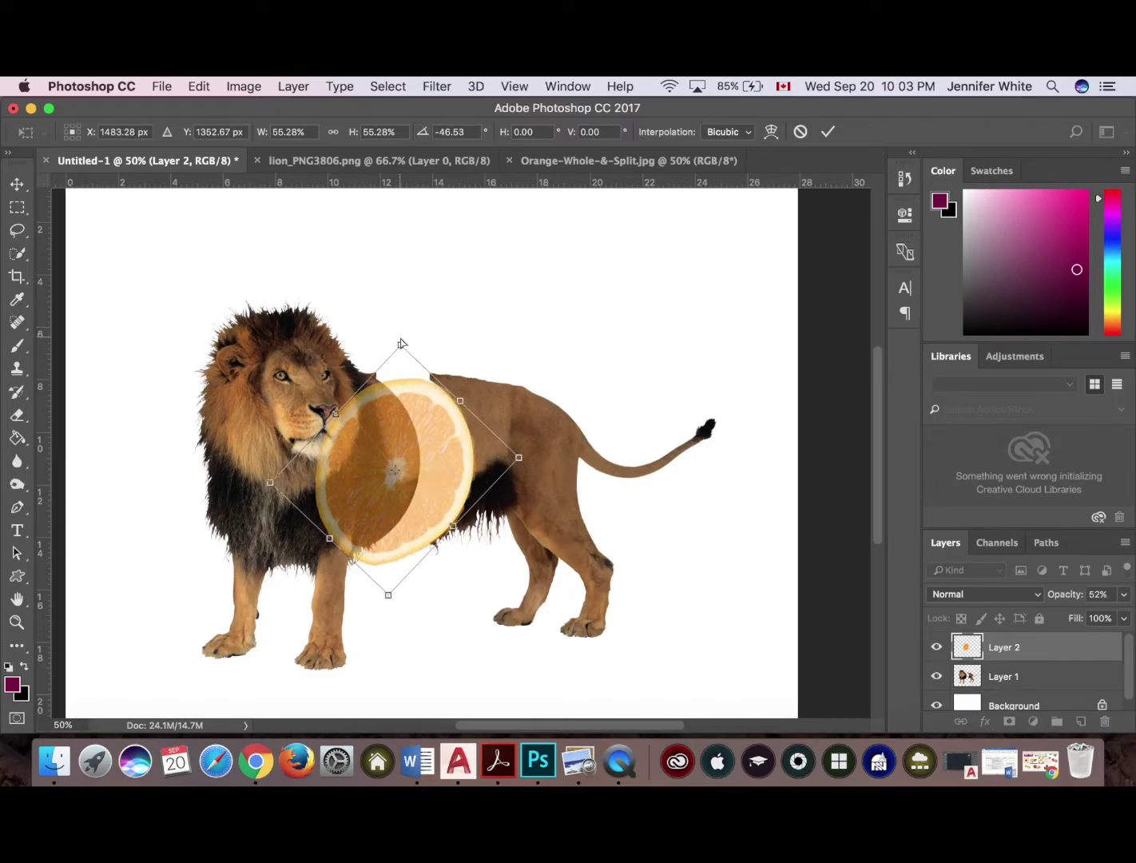
- Skew the orange slice from its top, left and bottom handles to bridge the gap
{"action": "left_click_drag", "start_coordinate": [402, 345], "coordinate": [393, 337]}
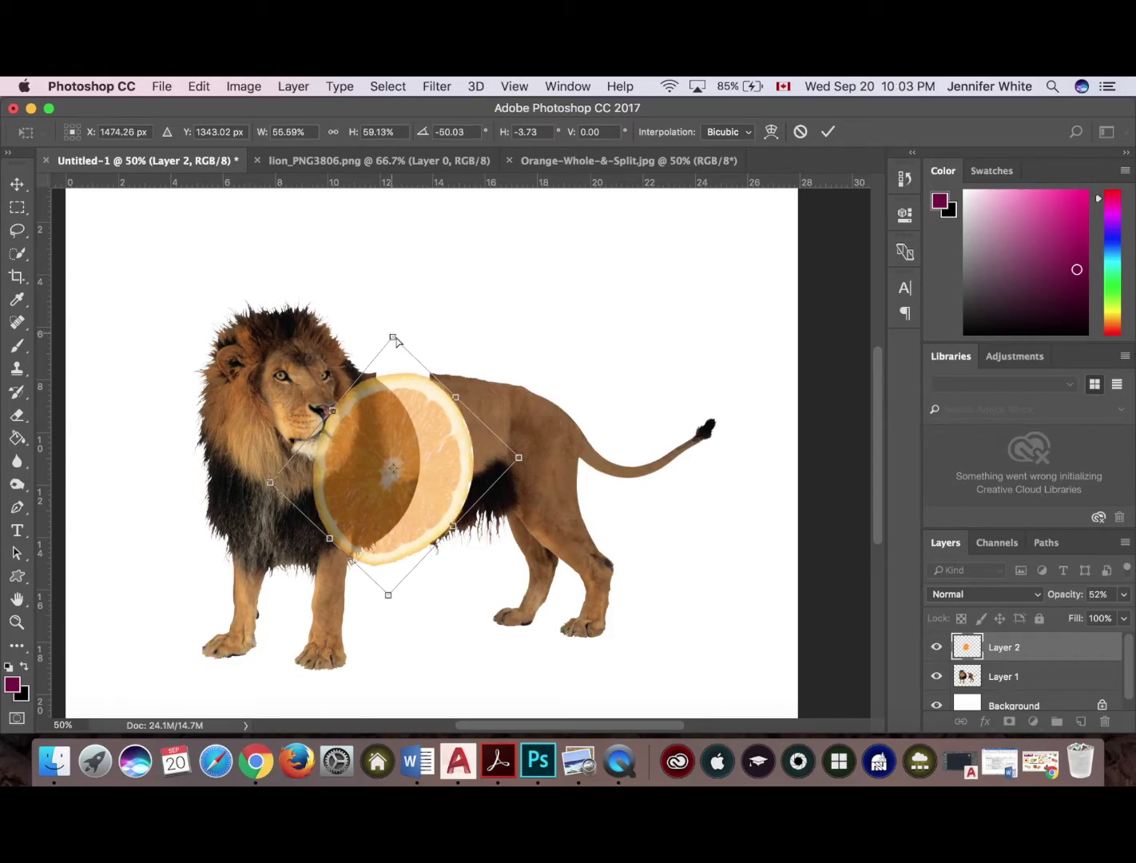
{"action": "left_click_drag", "start_coordinate": [520, 458], "coordinate": [524, 458]}
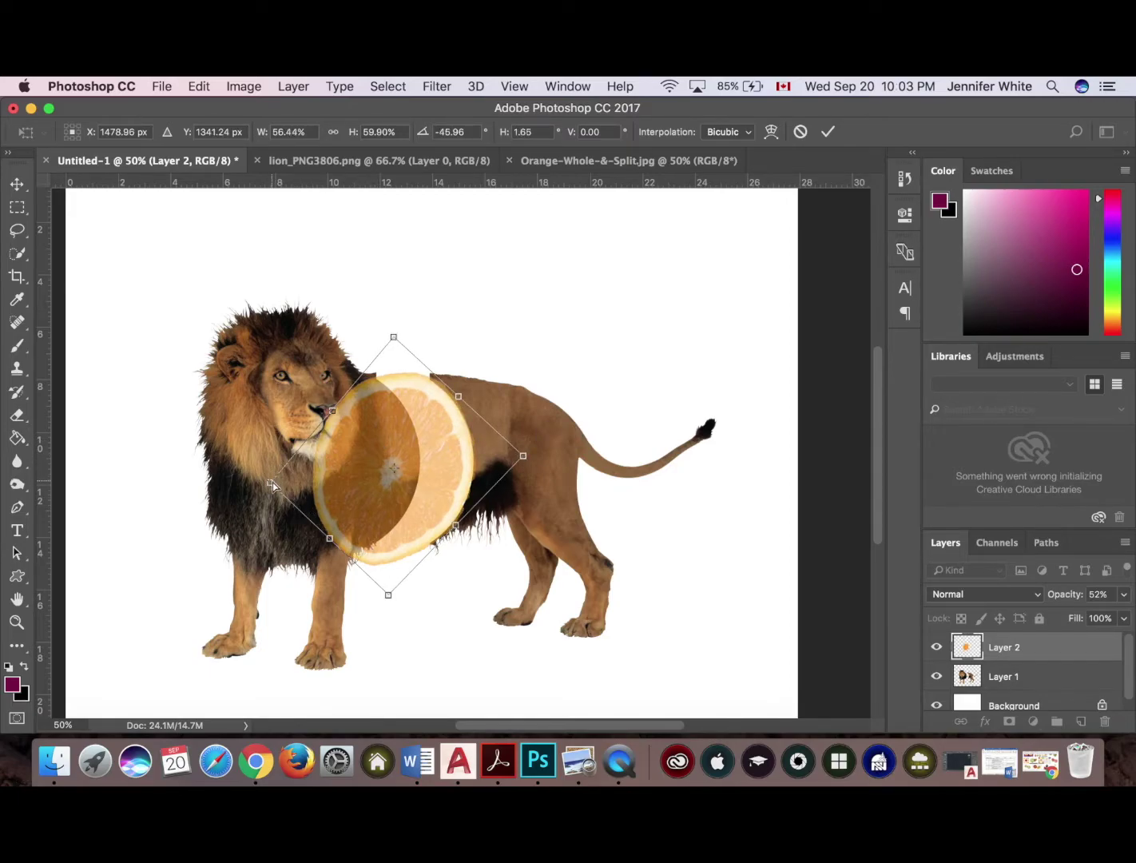
{"action": "left_click_drag", "start_coordinate": [271, 479], "coordinate": [333, 476]}
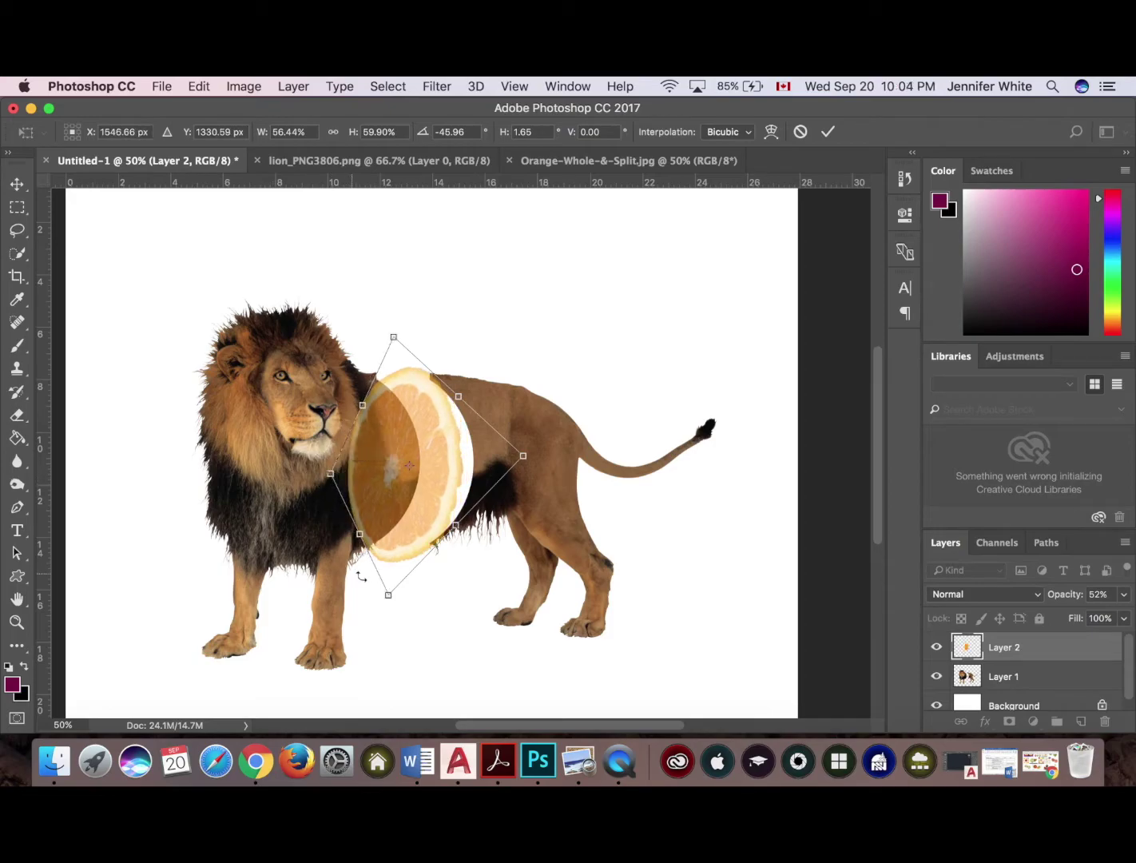
{"action": "left_click_drag", "start_coordinate": [387, 597], "coordinate": [397, 577]}
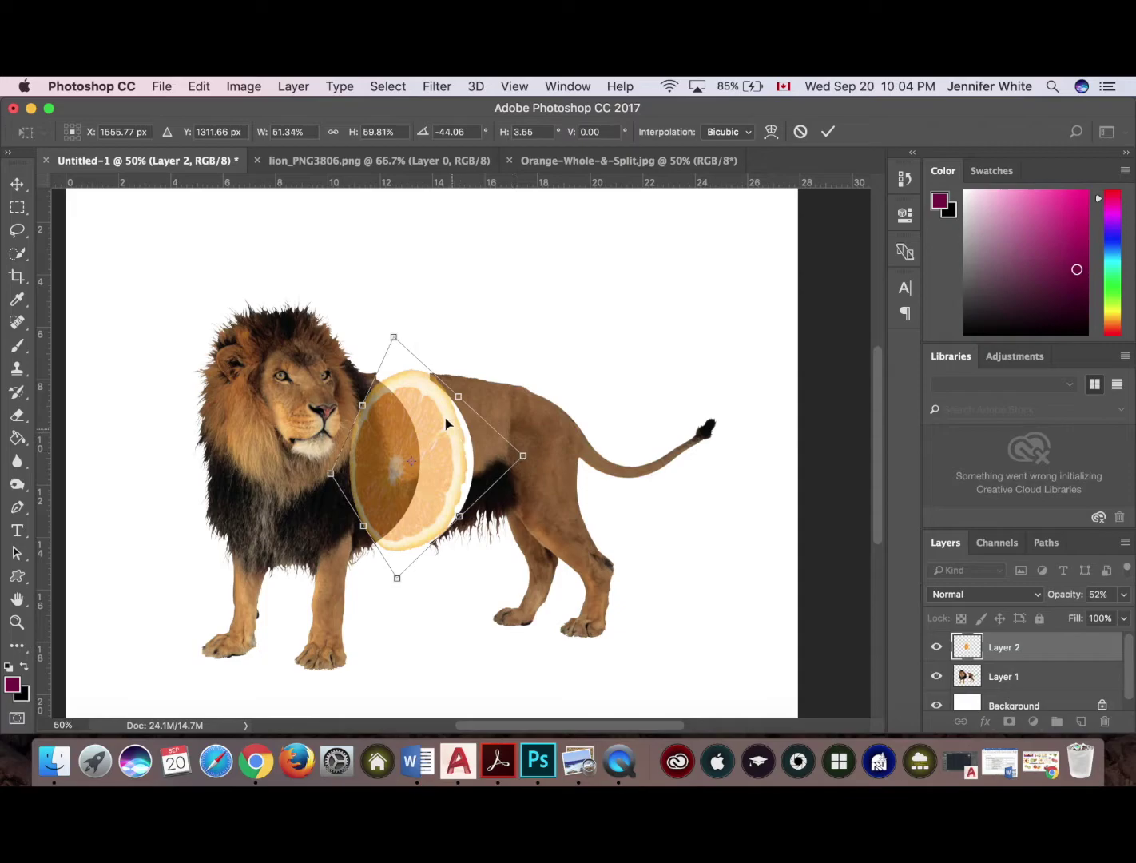
{"action": "left_click_drag", "start_coordinate": [394, 338], "coordinate": [397, 348]}
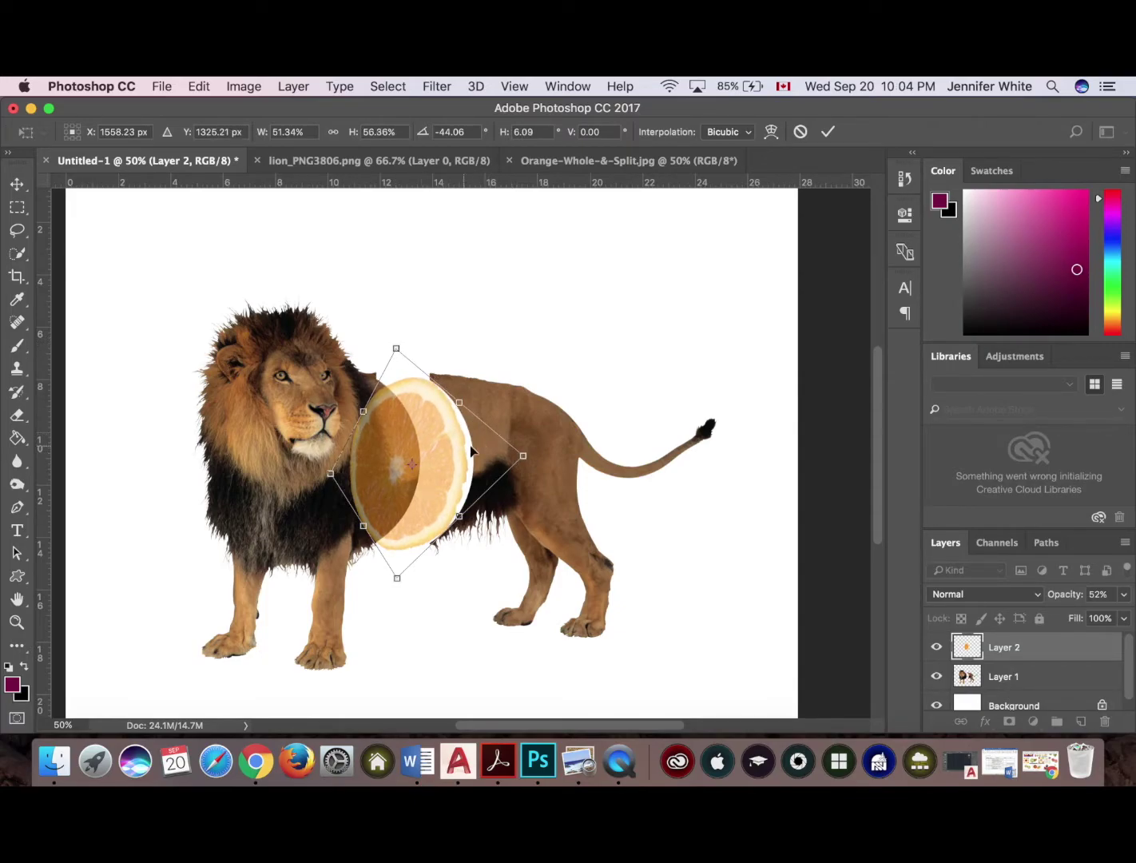
{"action": "left_click_drag", "start_coordinate": [440, 453], "coordinate": [448, 453]}
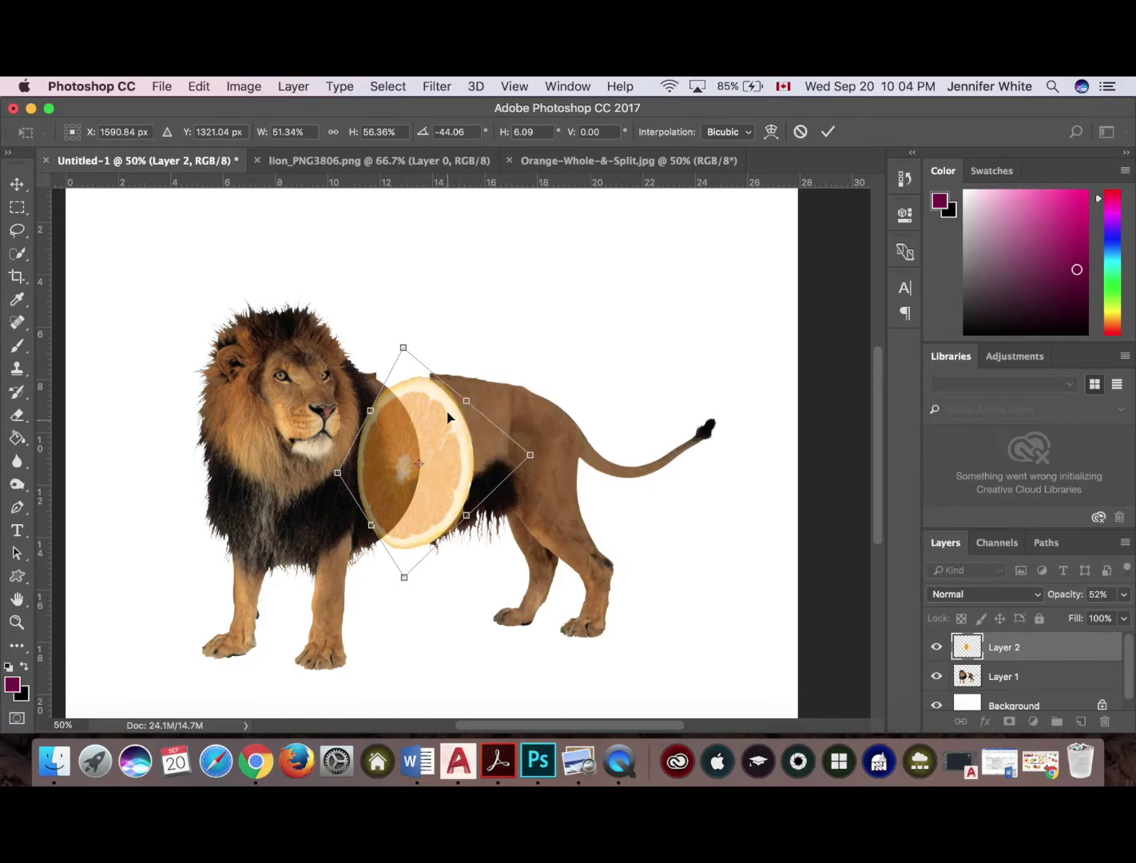
{"action": "left_click_drag", "start_coordinate": [404, 348], "coordinate": [403, 342]}
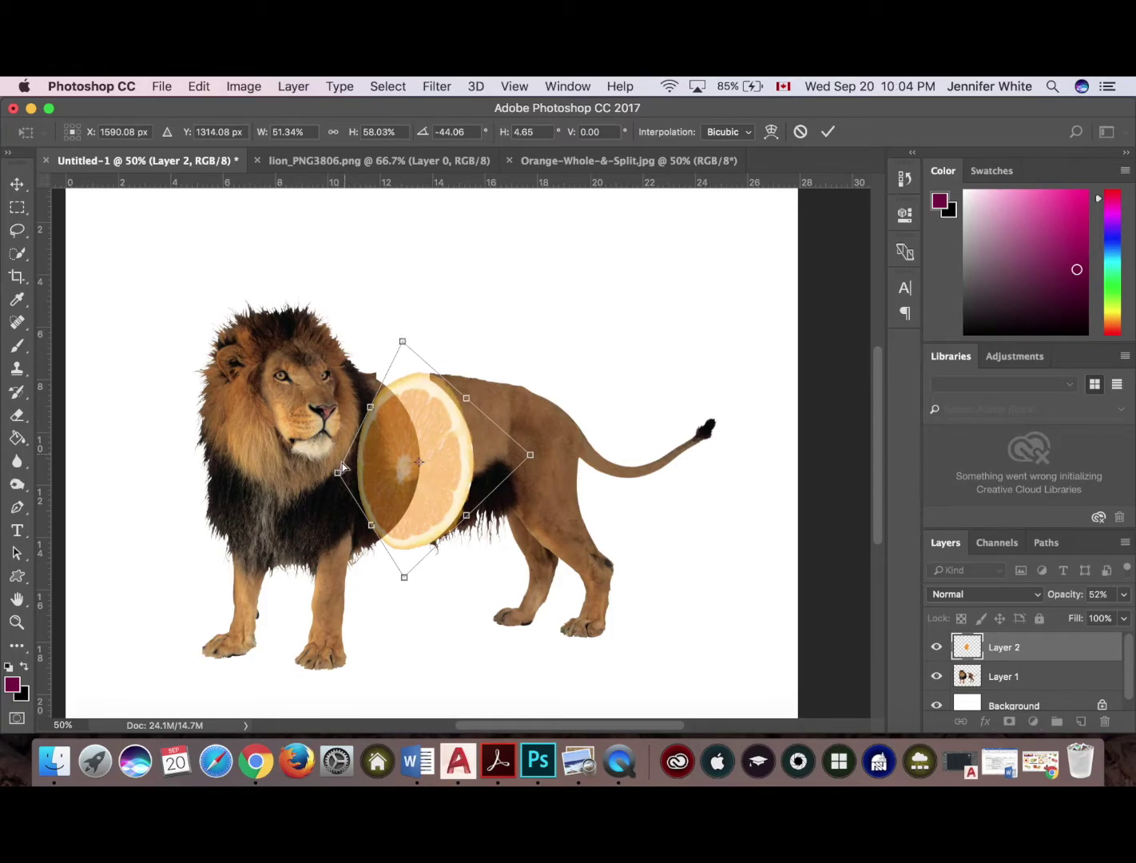
- Refine the skew on the slice's left, top and right sides to fit the lion's body
{"action": "left_click_drag", "start_coordinate": [339, 476], "coordinate": [353, 472]}
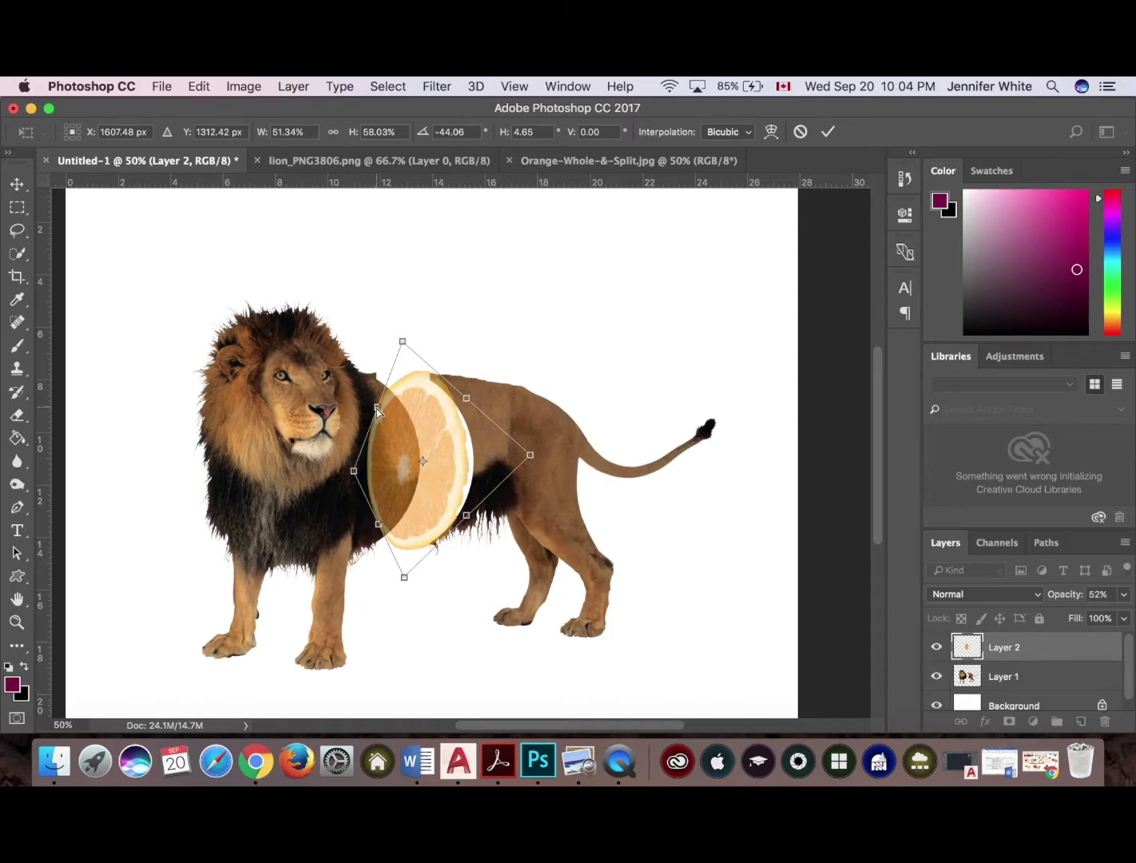
{"action": "left_click_drag", "start_coordinate": [377, 409], "coordinate": [430, 438]}
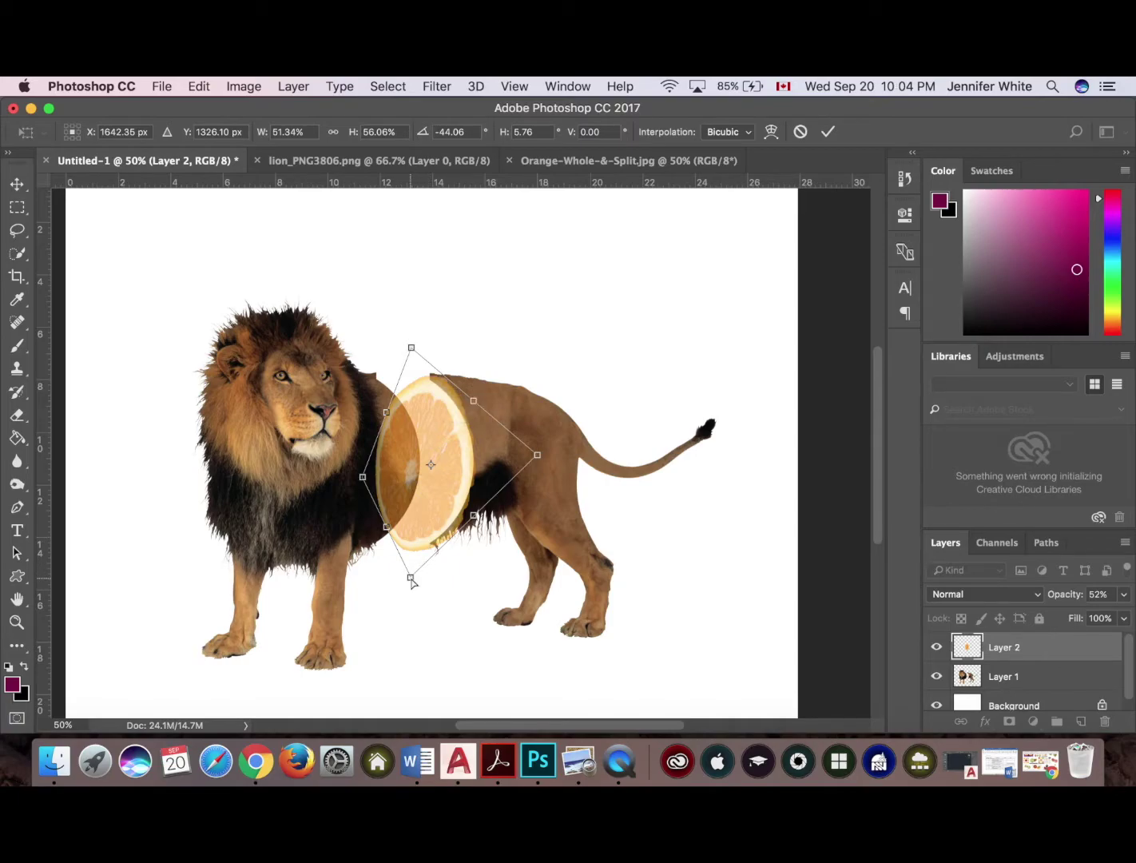
{"action": "left_click_drag", "start_coordinate": [412, 581], "coordinate": [413, 565]}
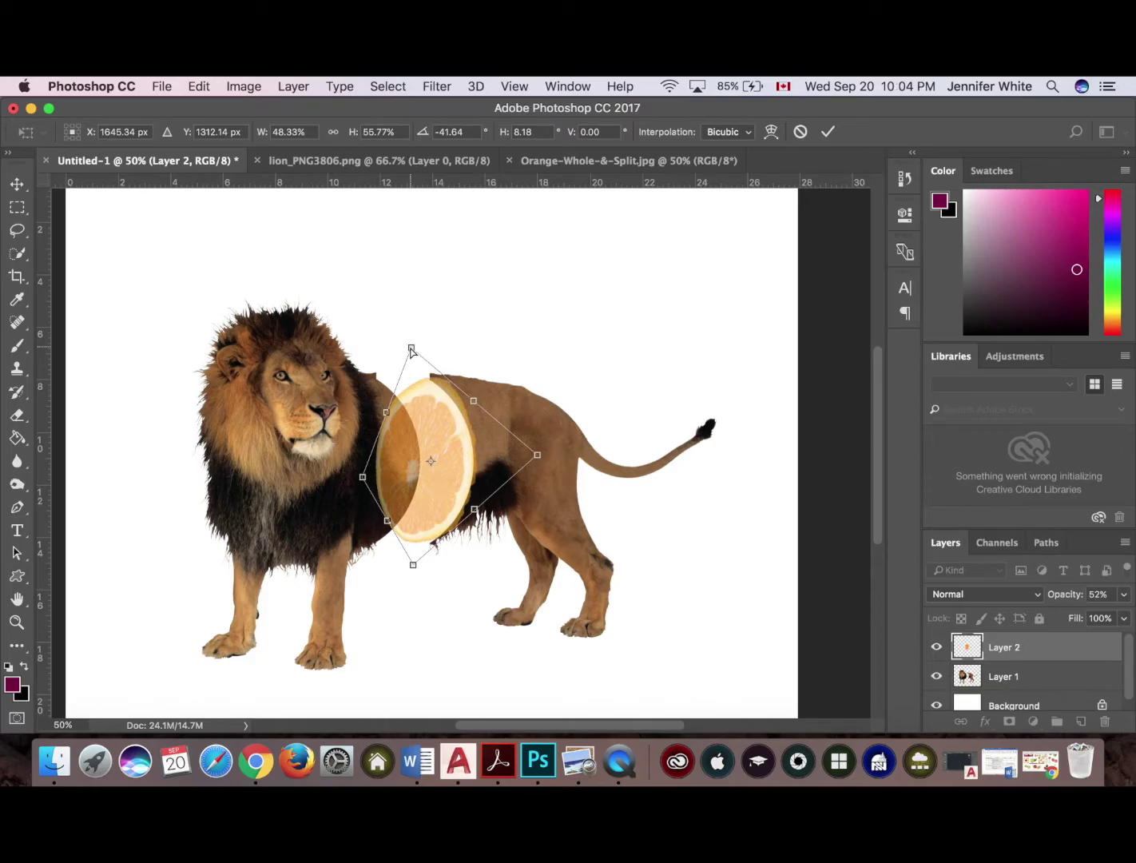
{"action": "left_click_drag", "start_coordinate": [411, 349], "coordinate": [403, 345]}
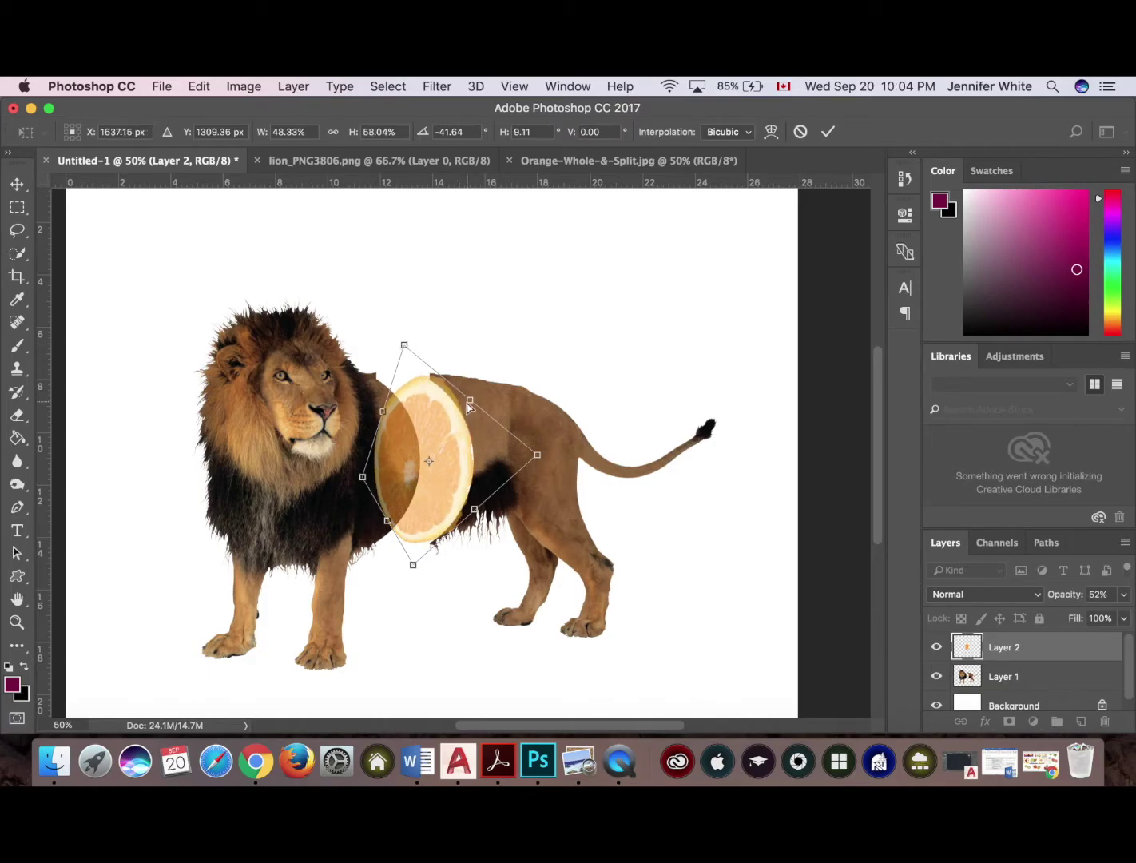
{"action": "left_click_drag", "start_coordinate": [469, 406], "coordinate": [462, 409]}
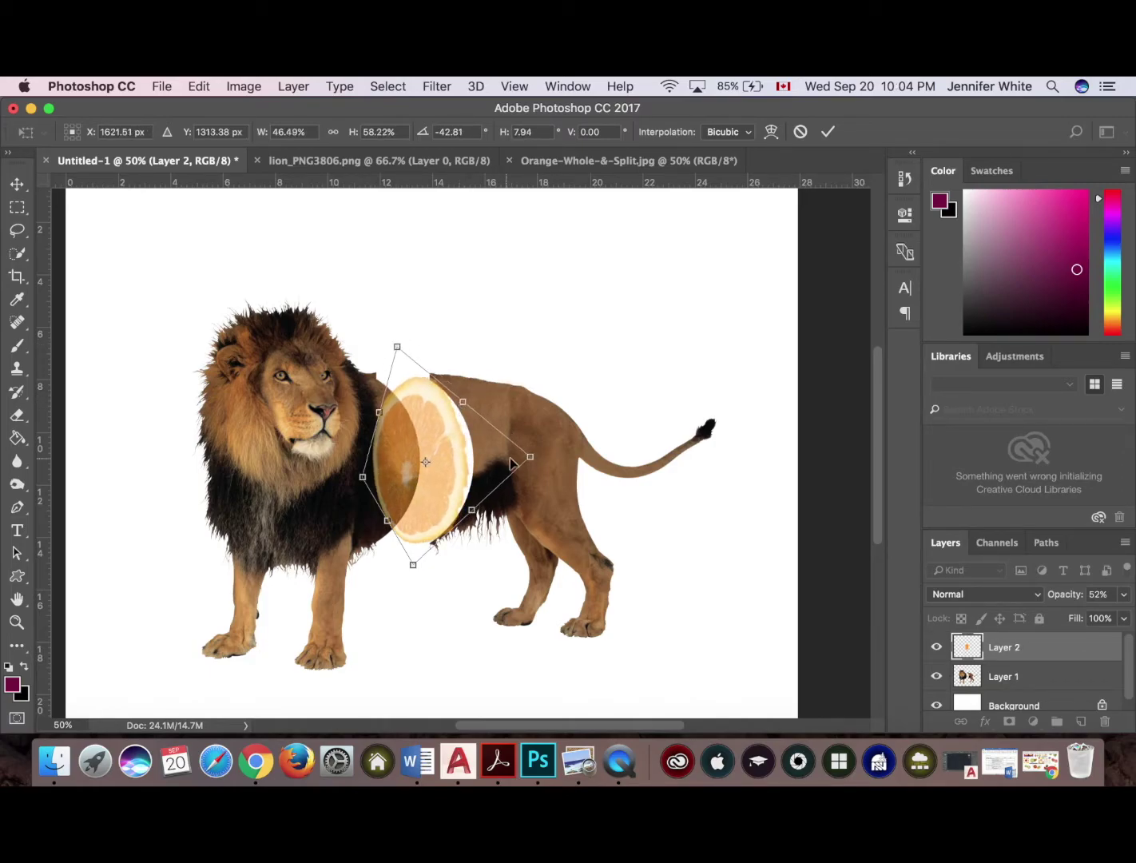
{"action": "left_click_drag", "start_coordinate": [530, 459], "coordinate": [557, 448]}
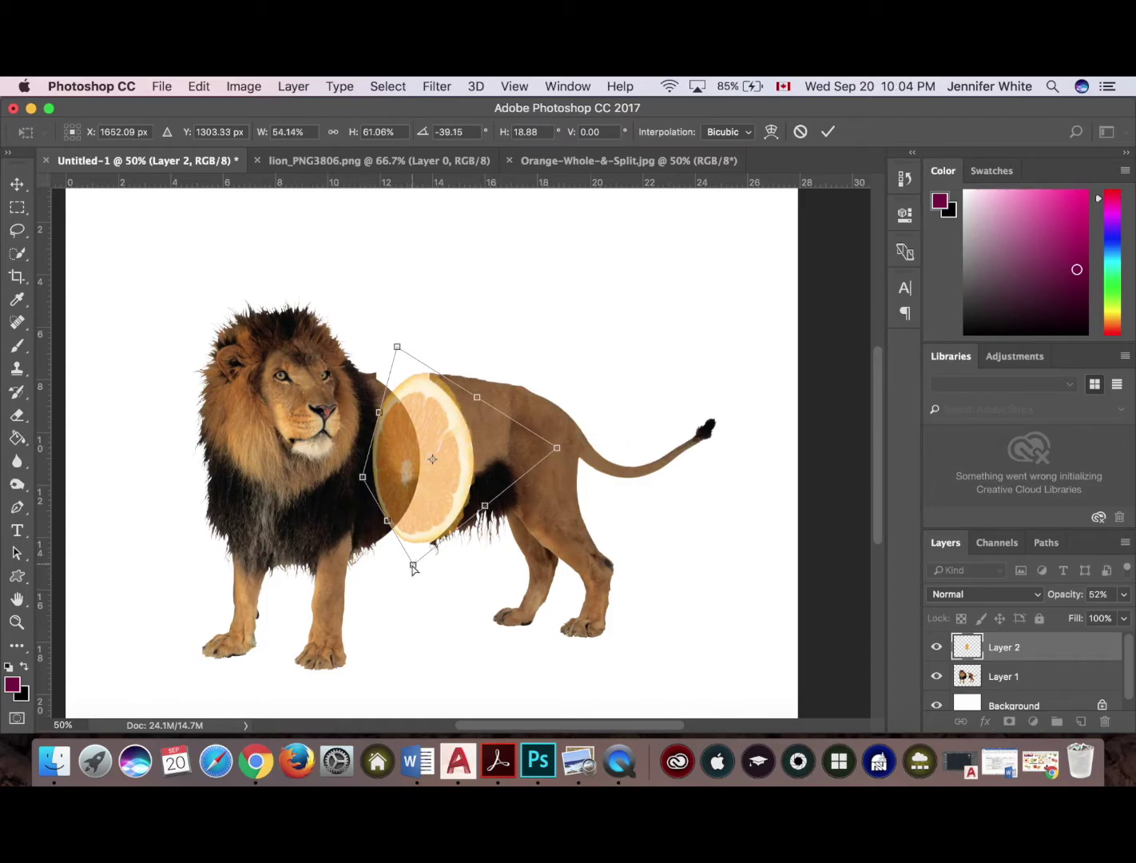
{"action": "left_click_drag", "start_coordinate": [413, 566], "coordinate": [415, 565]}
- Commit the orange slice's new shape, then Magic Wand-select the white background around the lion on Layer 1
{"action": "left_click", "coordinate": [827, 132]}
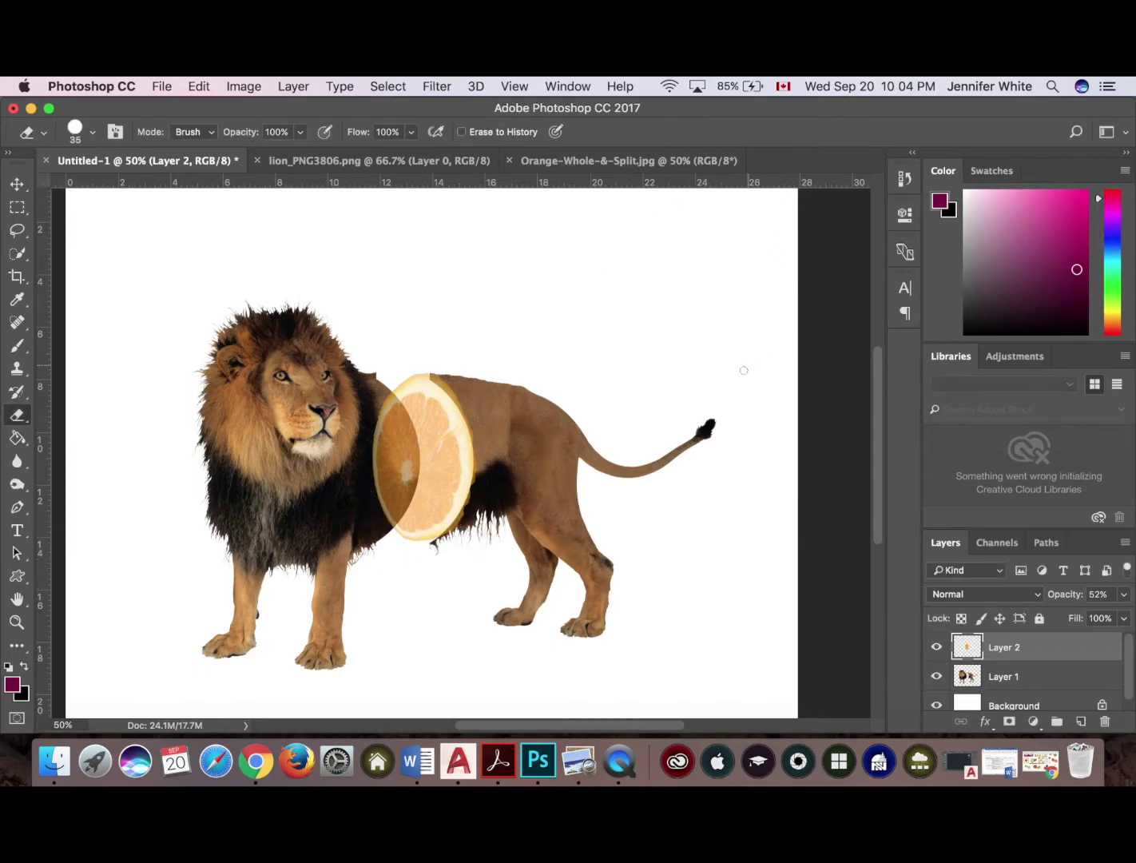
{"action": "left_click", "coordinate": [1011, 678]}
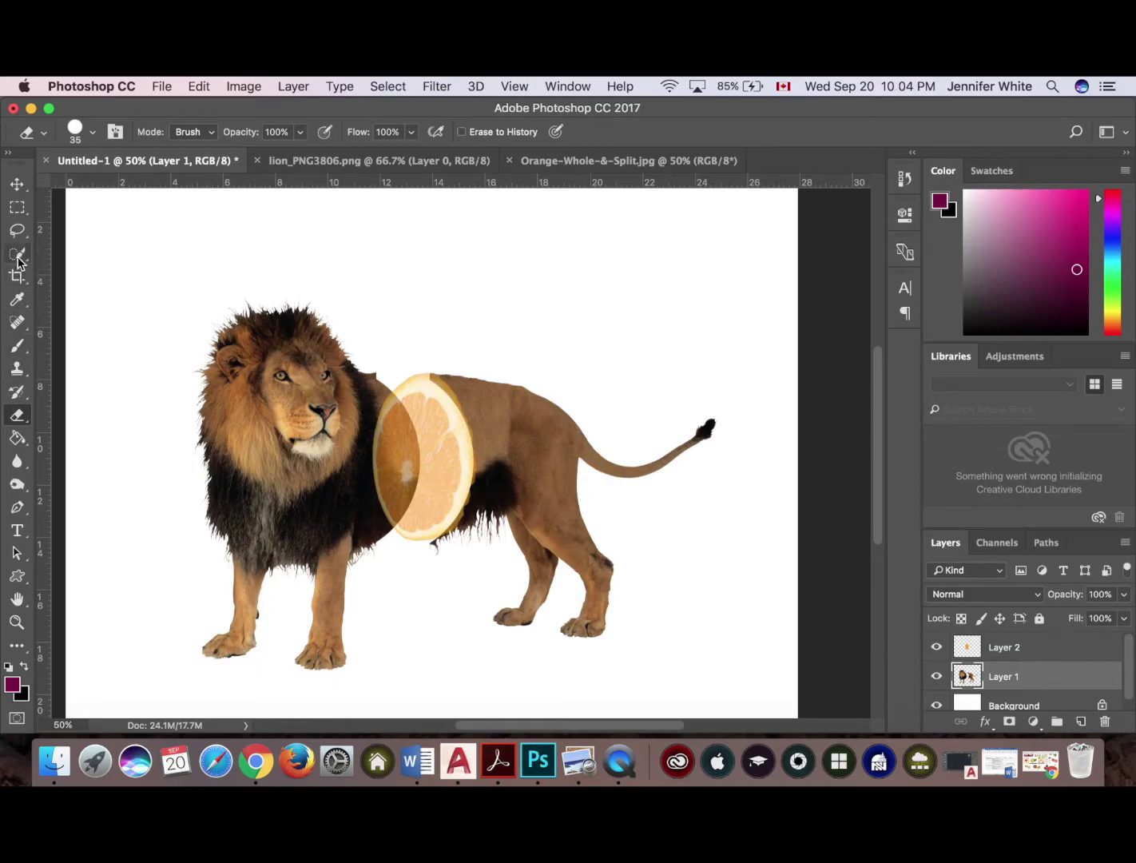
{"action": "left_click_drag", "start_coordinate": [17, 258], "coordinate": [50, 266]}
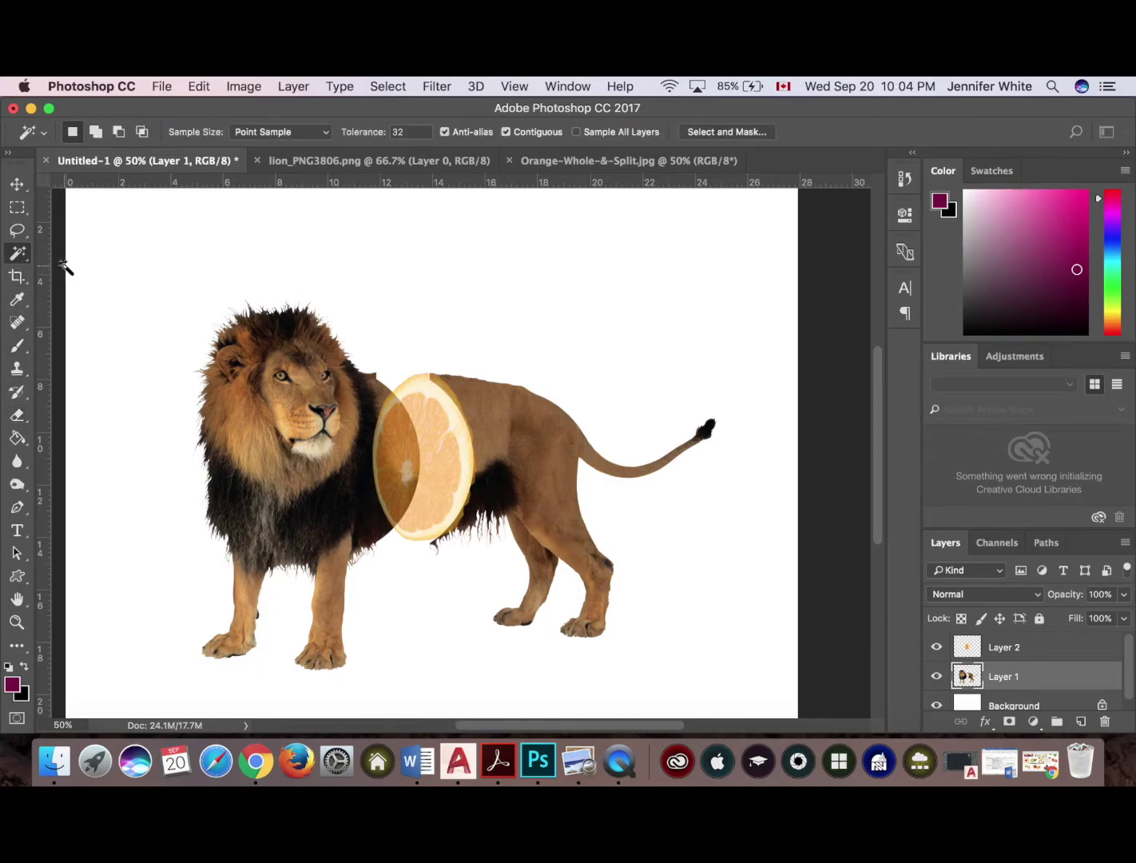
{"action": "left_click", "coordinate": [159, 367]}
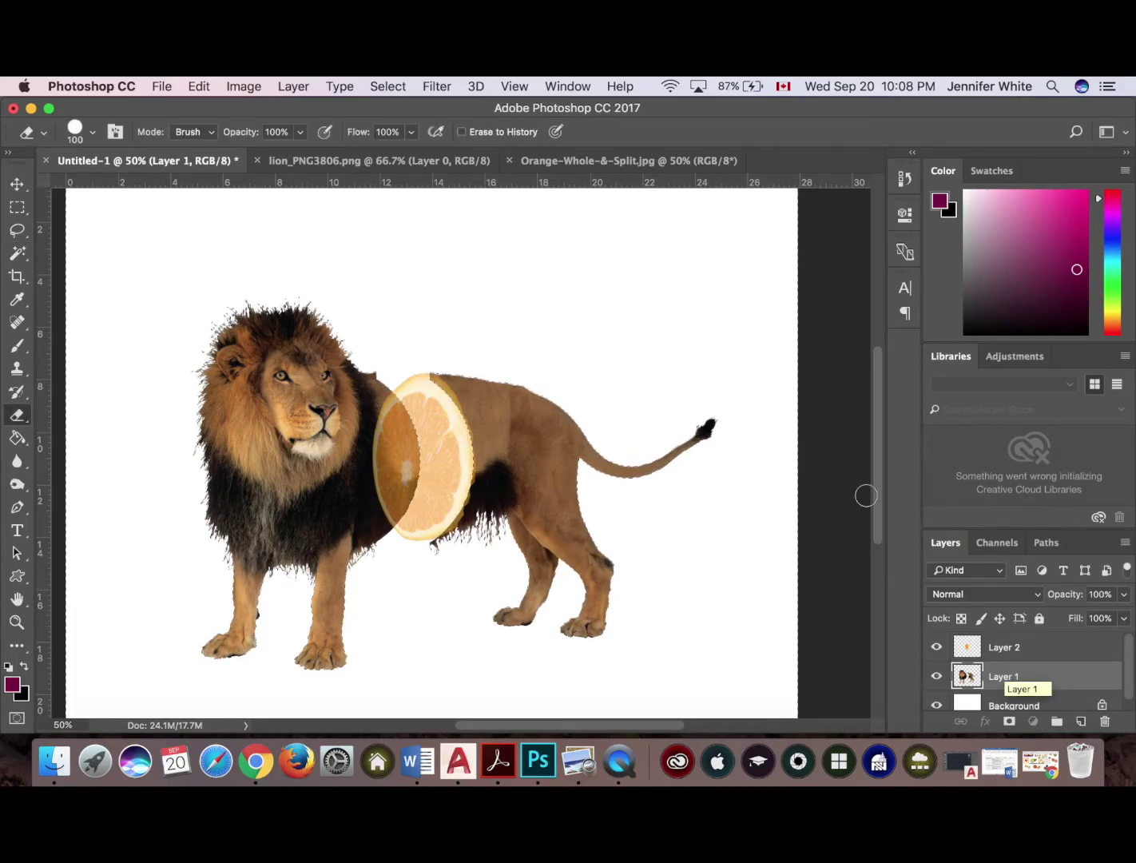
- Invert the selection so it encloses the lion, and make the orange slice Layer 2 active
{"action": "left_click", "coordinate": [387, 86]}
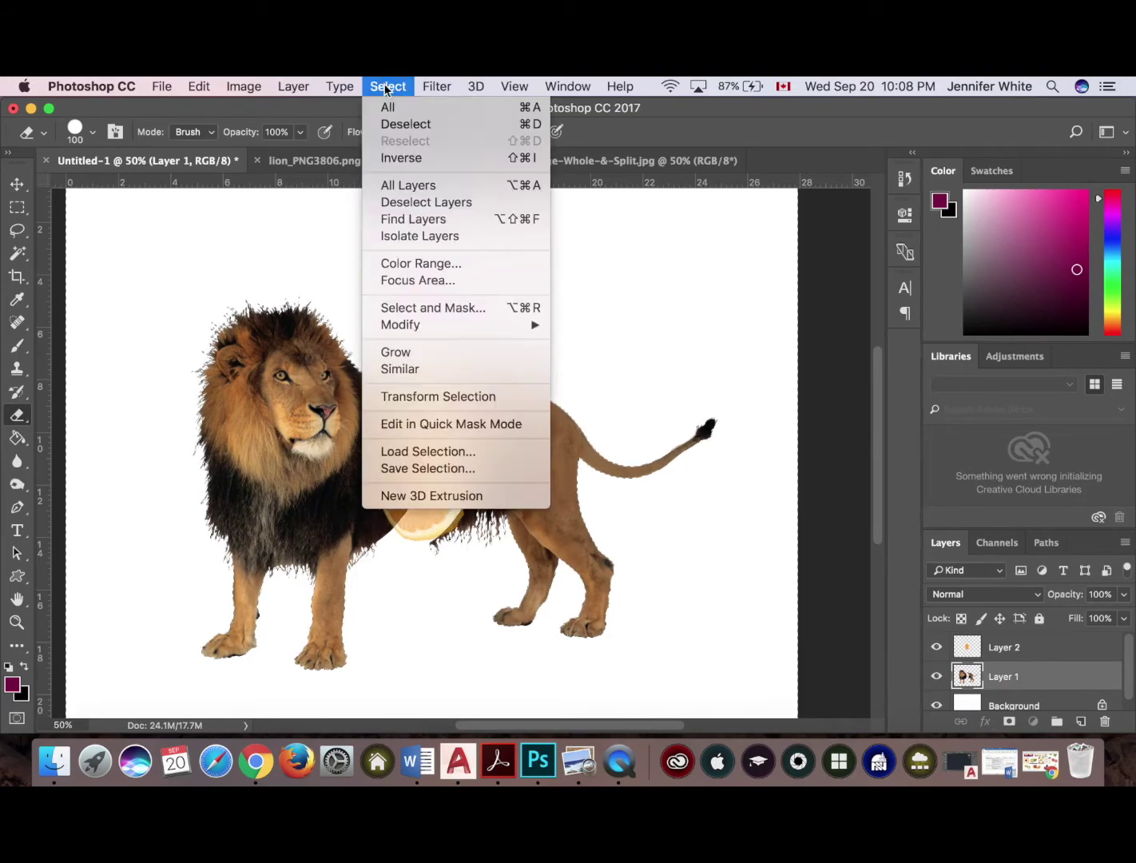
{"action": "left_click", "coordinate": [394, 162]}
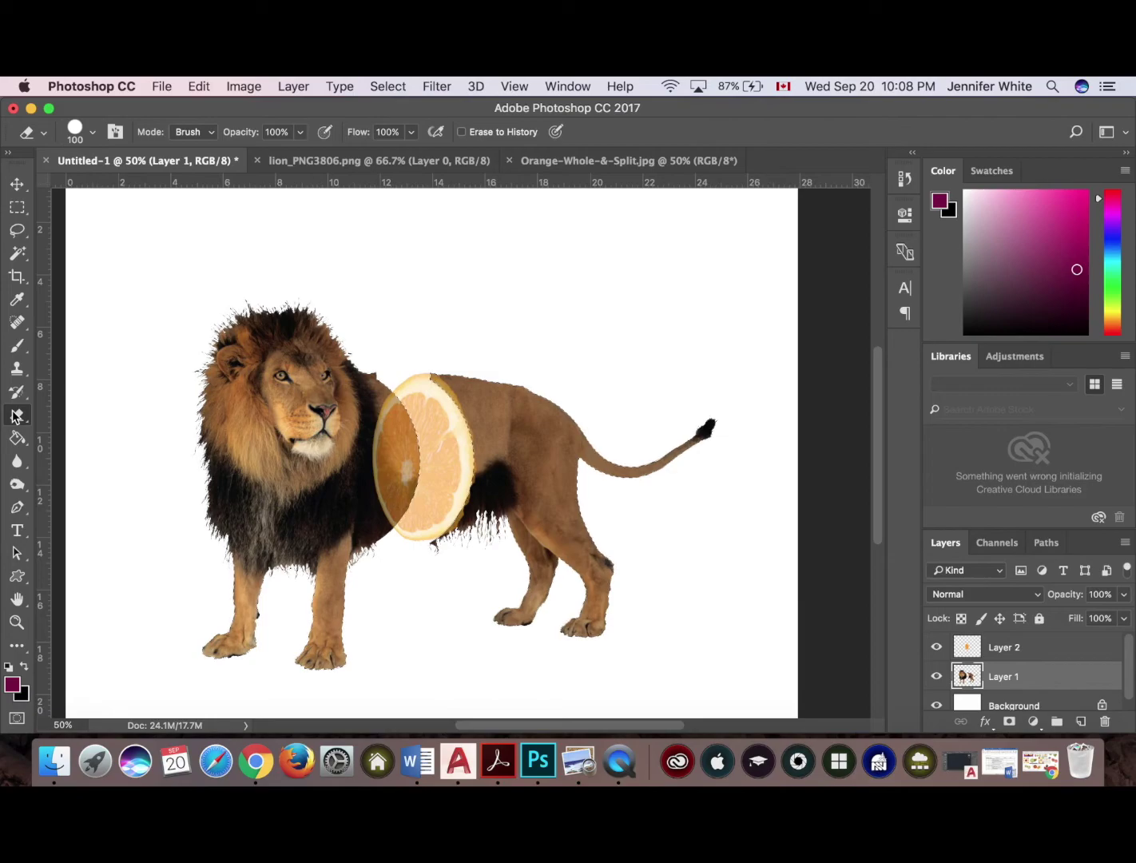
{"action": "left_click", "coordinate": [1004, 652]}
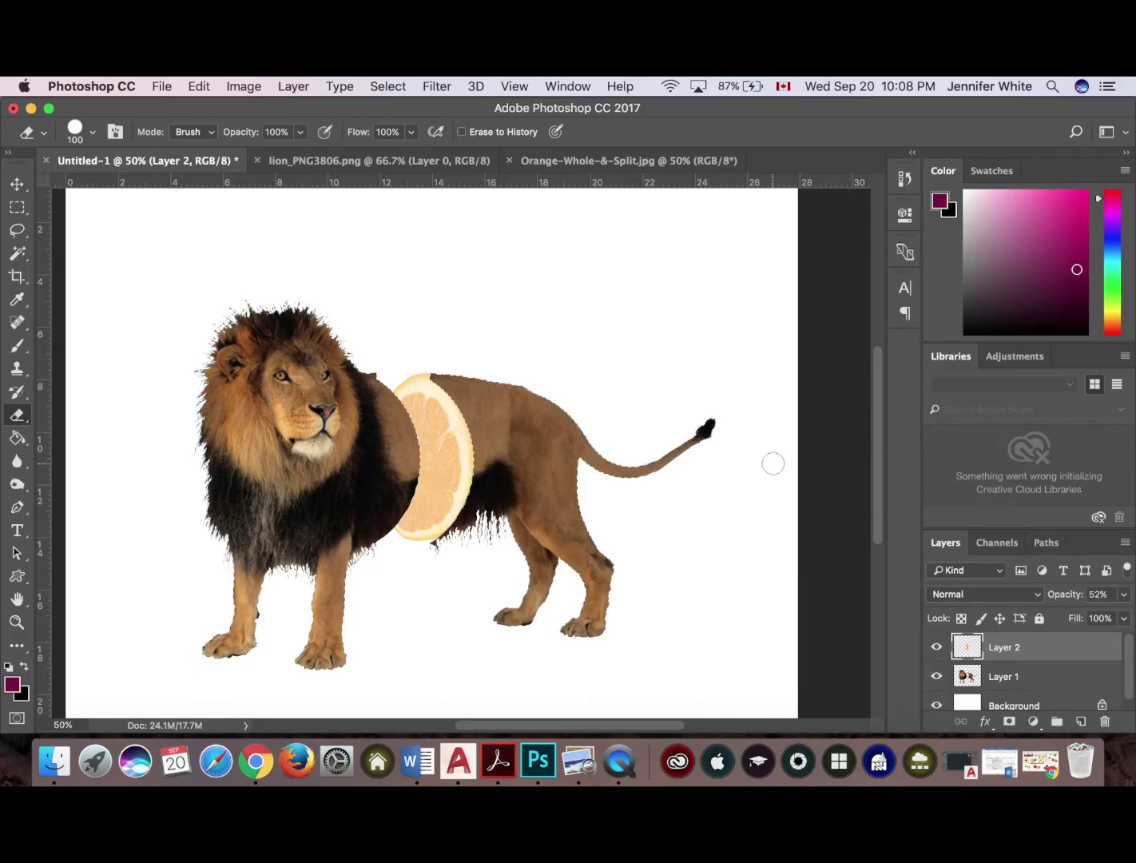
- Clear the selection and merge the lion Layer 1 with the orange slice Layer 2
{"action": "key", "text": "super+shift+i"}
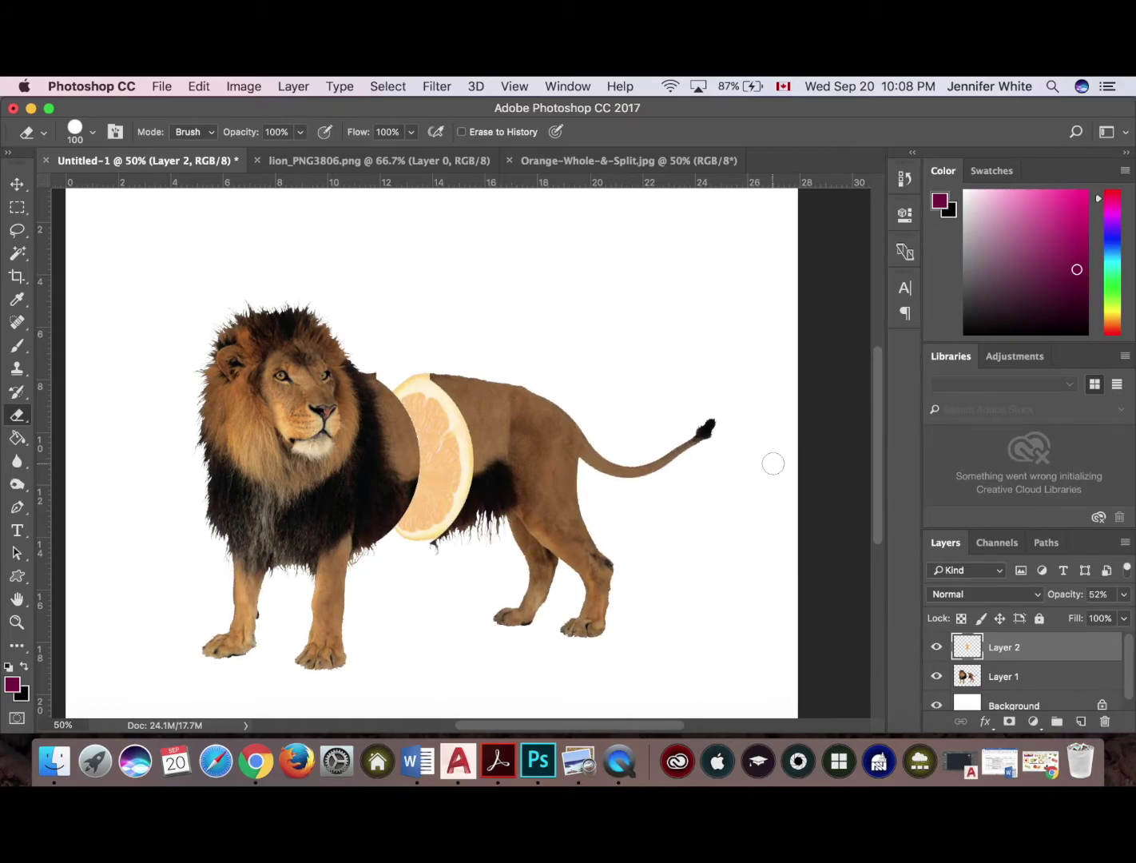
{"action": "left_click", "coordinate": [1005, 676]}
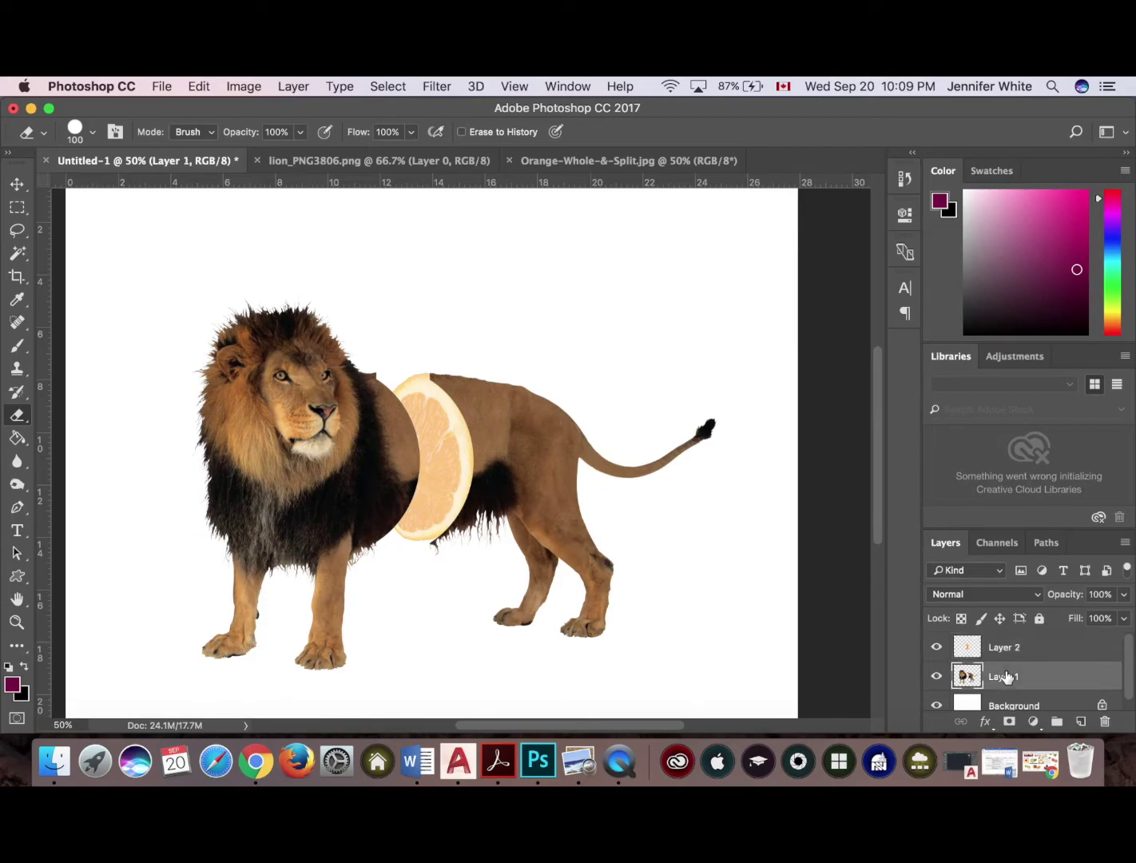
{"action": "left_click", "coordinate": [1016, 647], "text": "shift"}
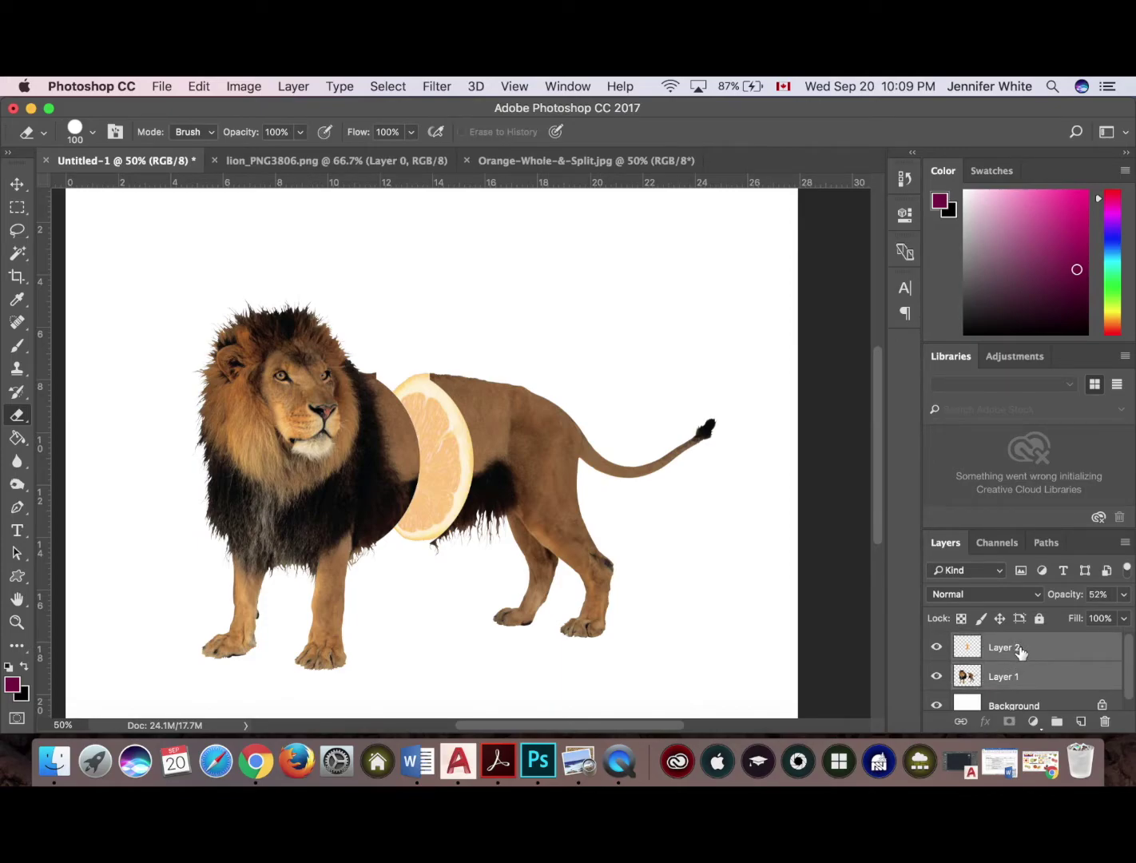
{"action": "right_click", "coordinate": [1019, 647]}
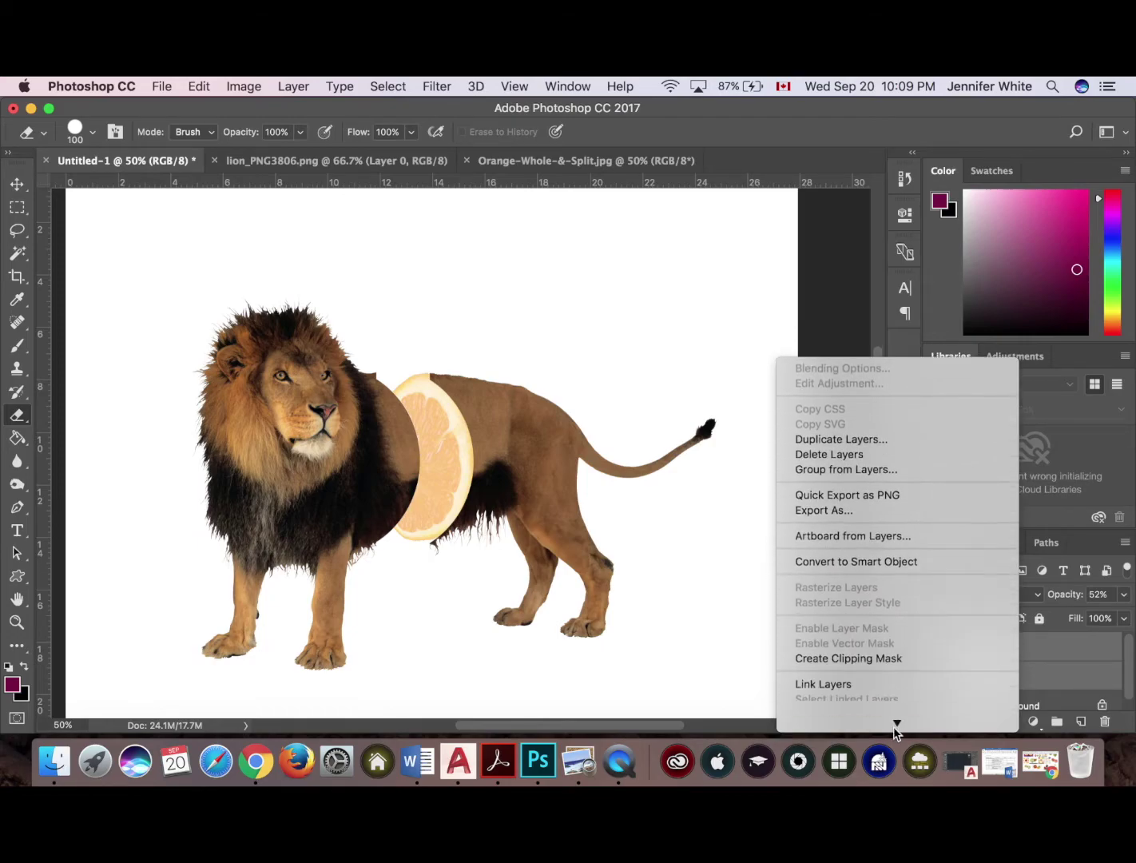
{"action": "mouse_move", "coordinate": [895, 728]}
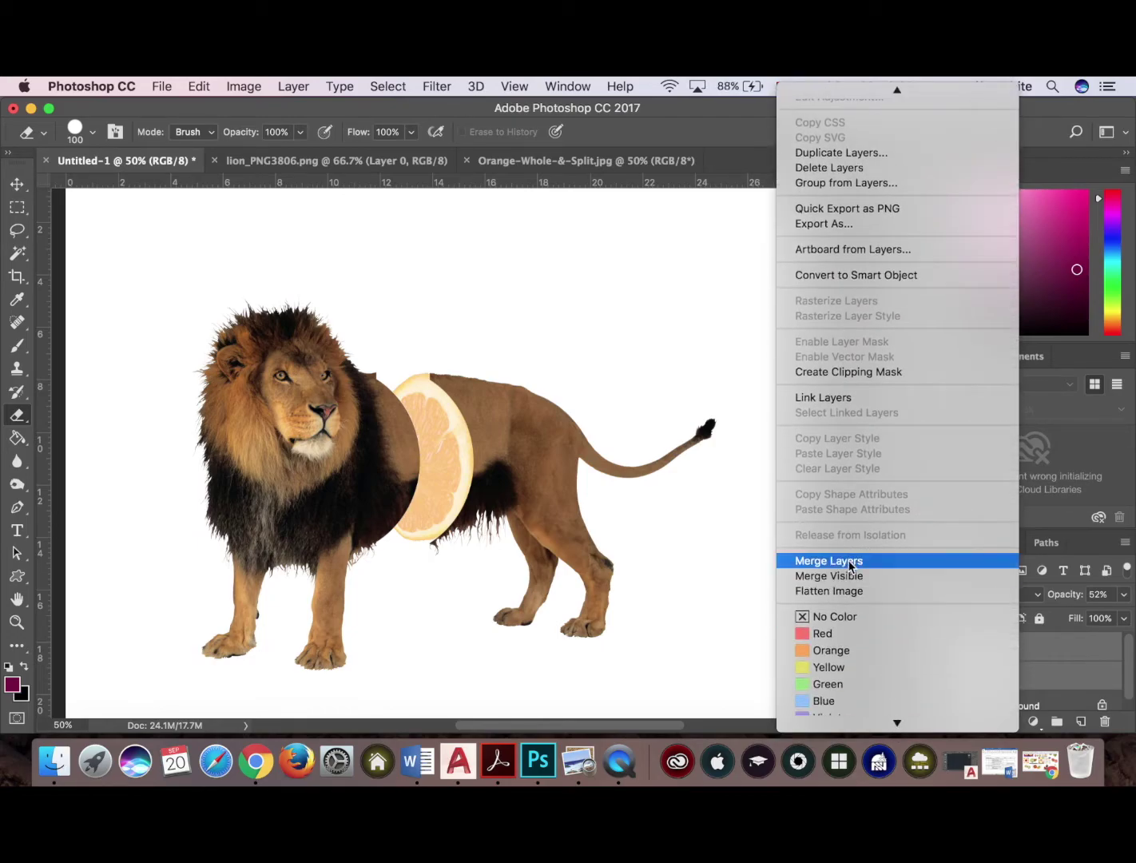
{"action": "left_click", "coordinate": [849, 564]}
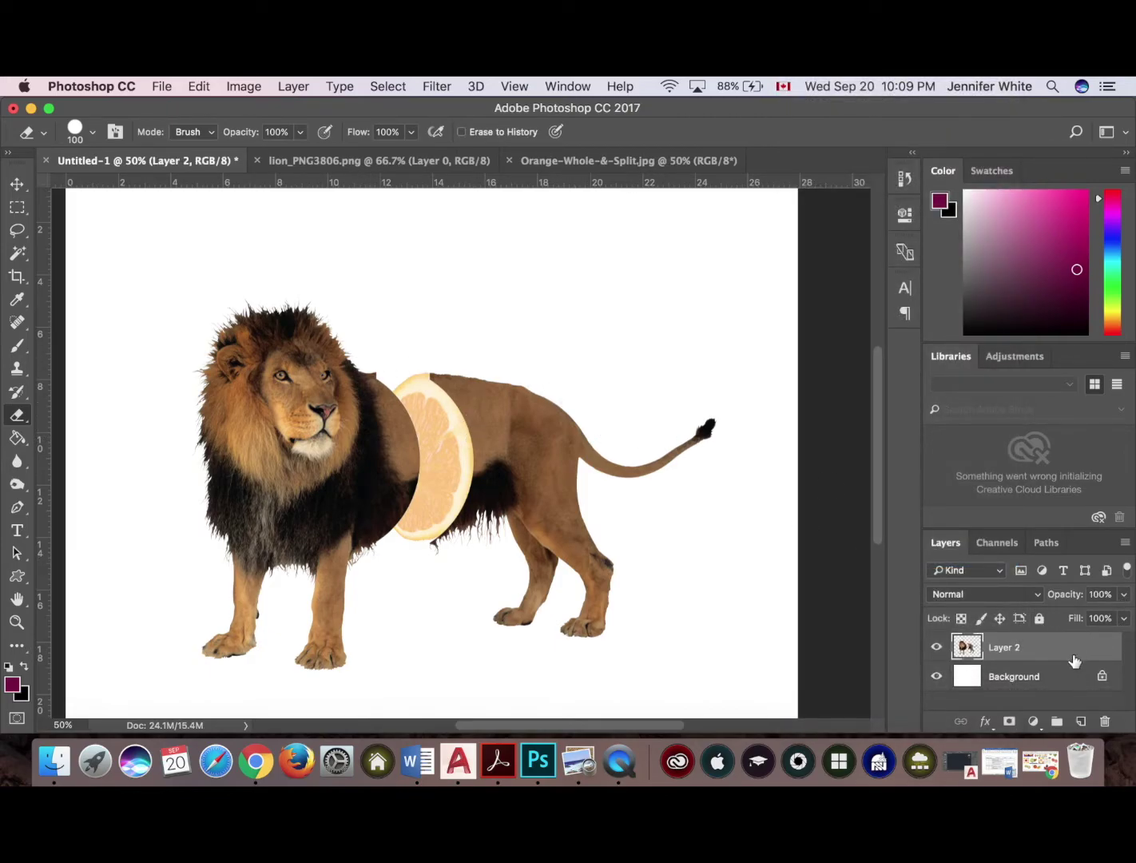
- Undo the merge and set the orange slice layer's opacity to 100%
{"action": "key", "text": "super+z"}
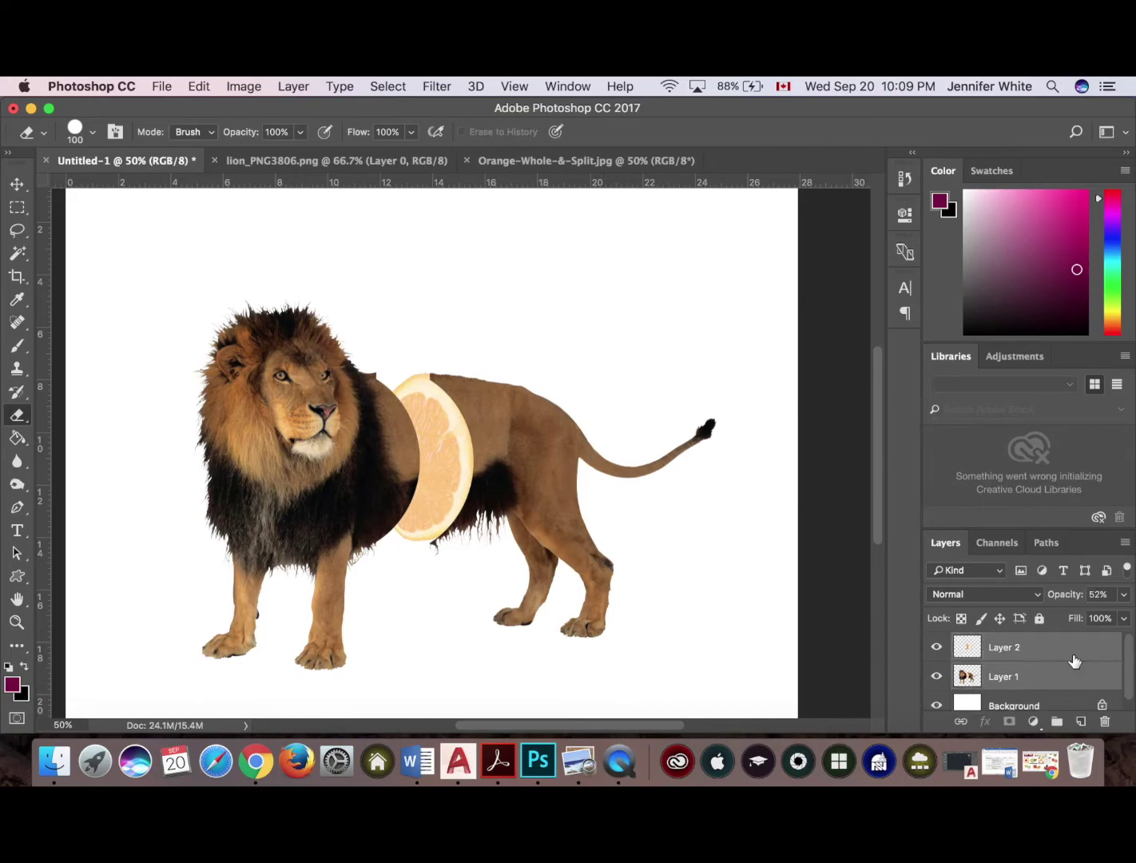
{"action": "left_click", "coordinate": [1097, 650]}
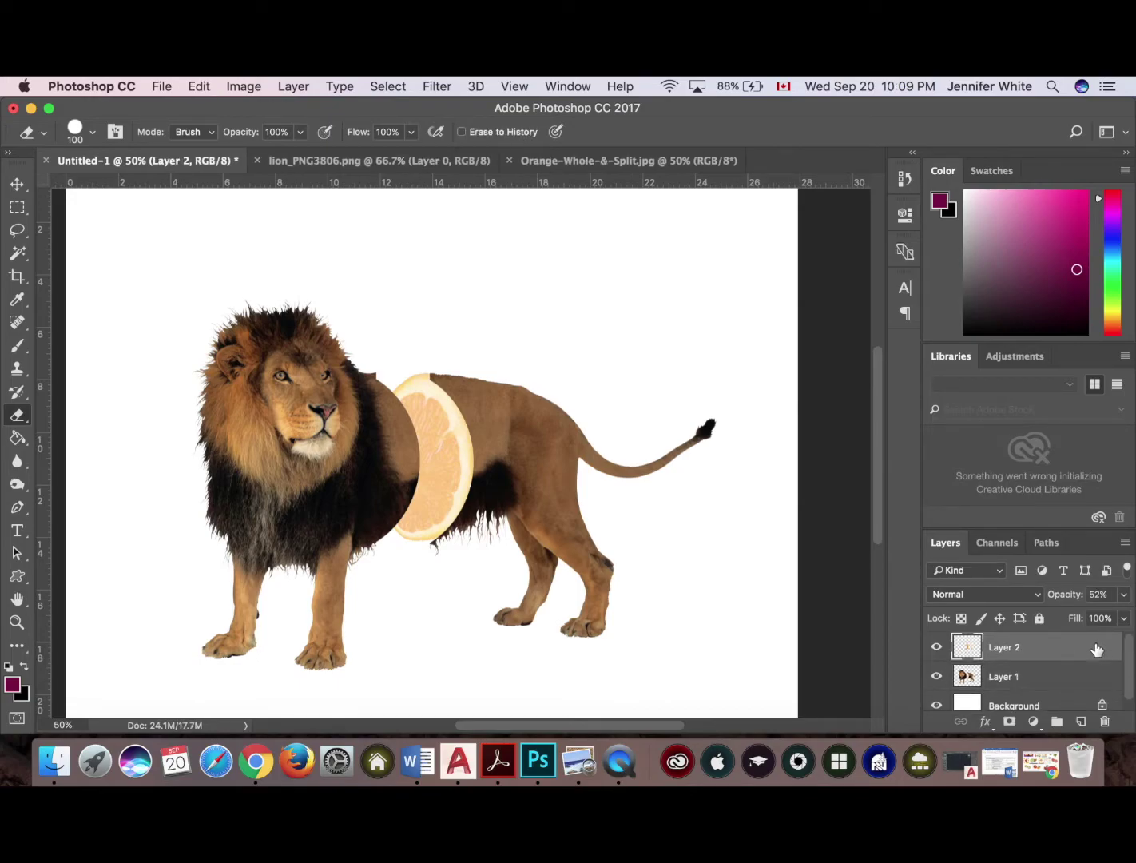
{"action": "left_click", "coordinate": [1123, 593]}
{"action": "left_click_drag", "start_coordinate": [1084, 621], "coordinate": [1132, 615]}
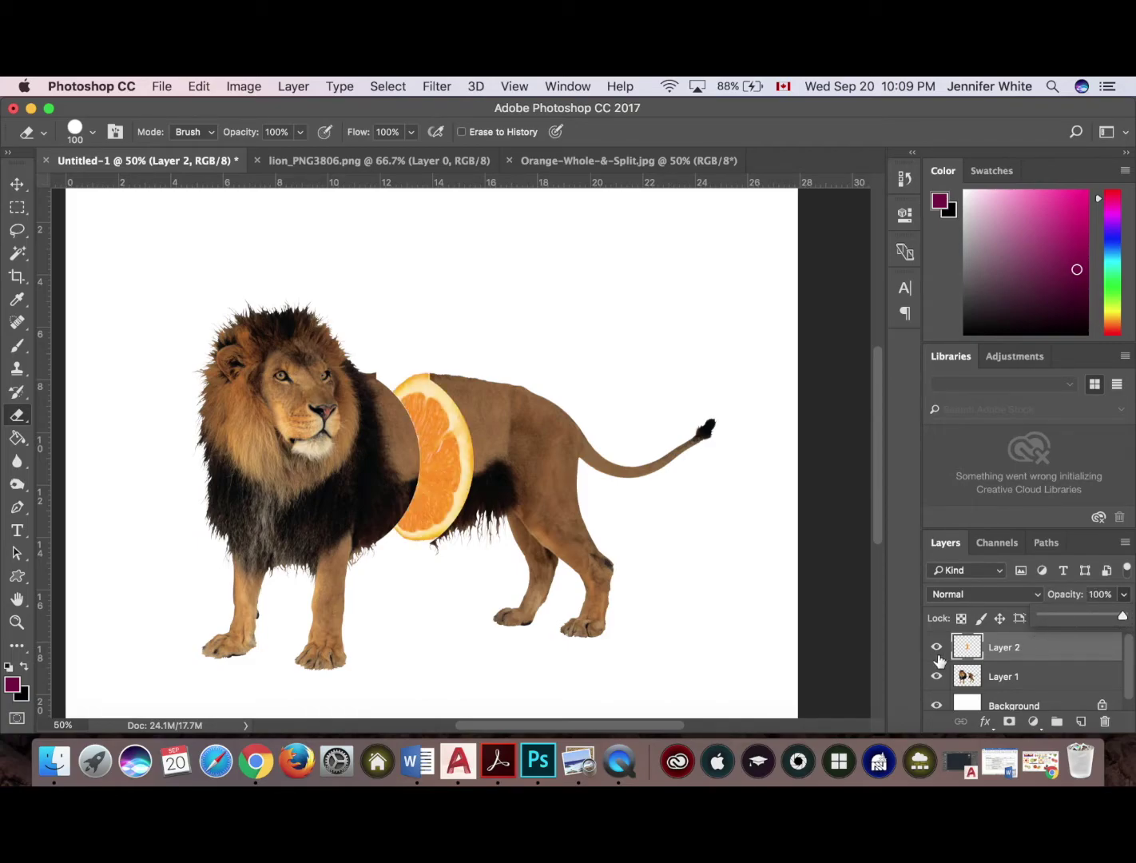
- Merge the lion and orange slice layers into a single Layer 2
{"action": "left_click", "coordinate": [1016, 679], "text": "shift"}
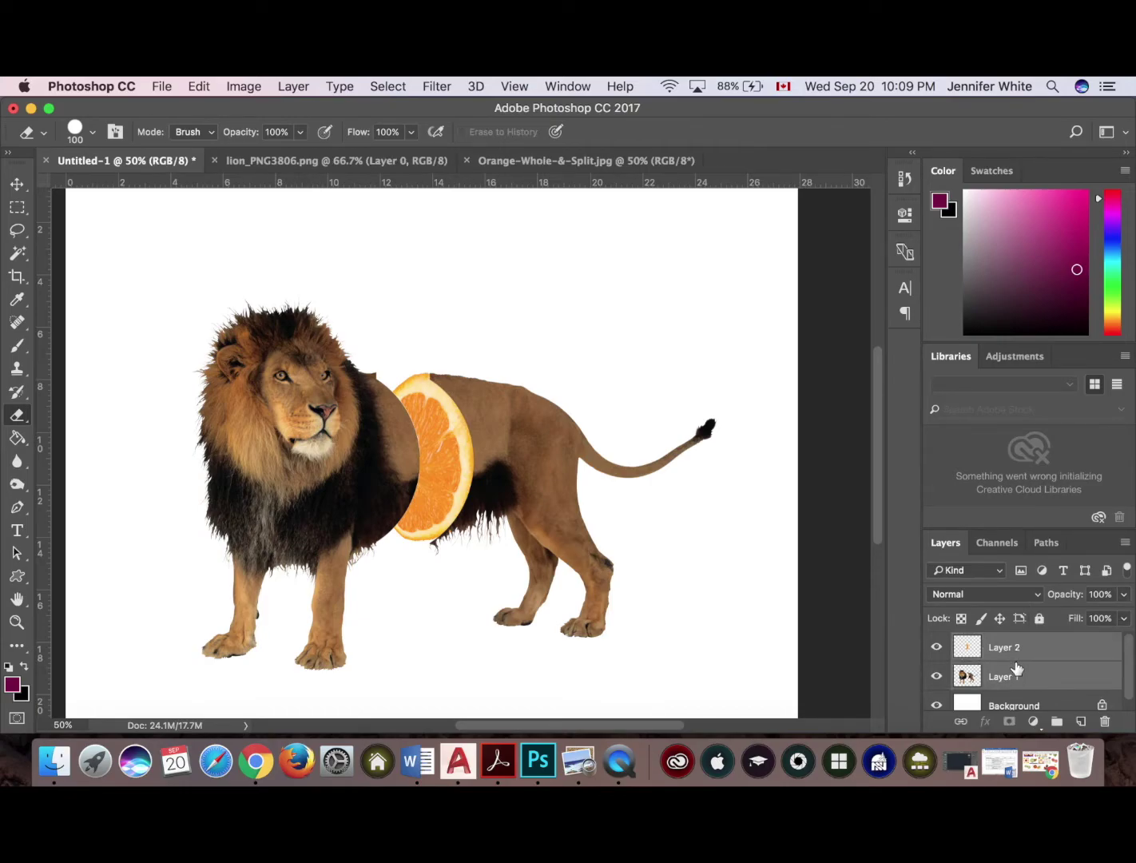
{"action": "right_click", "coordinate": [1016, 669]}
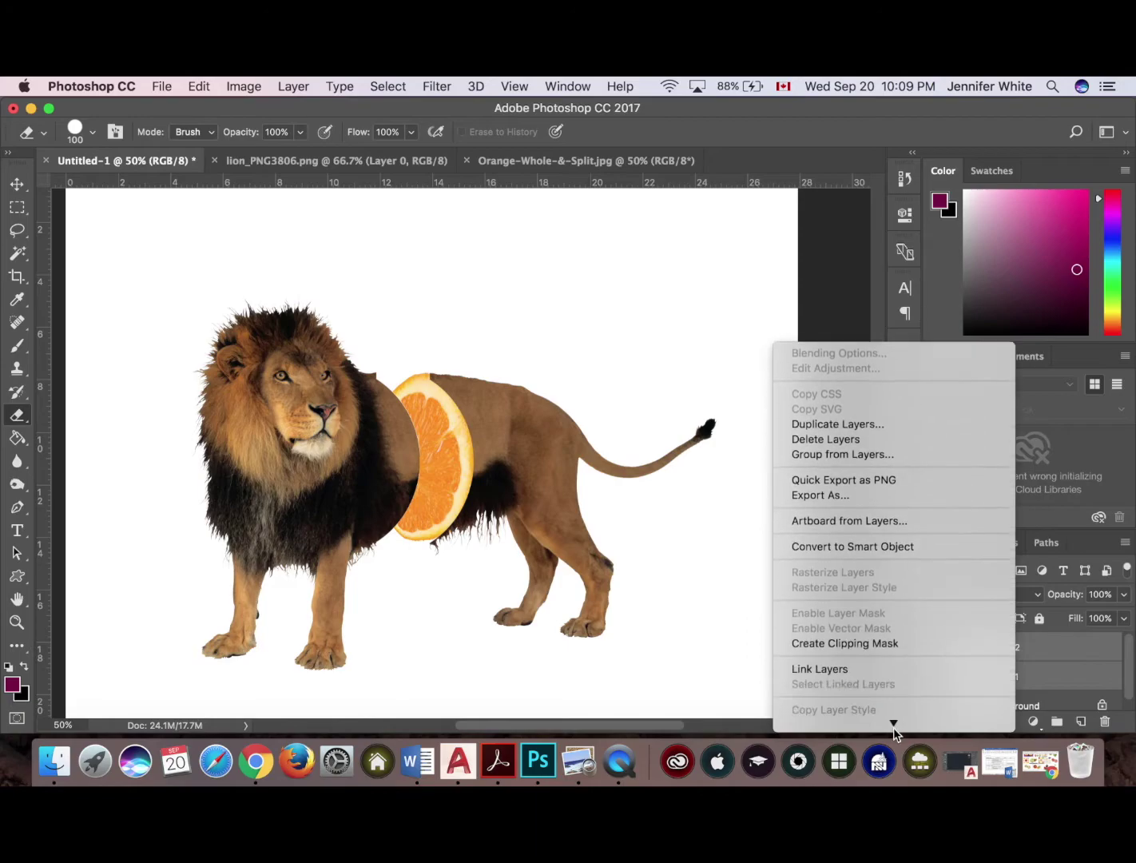
{"action": "mouse_move", "coordinate": [893, 726]}
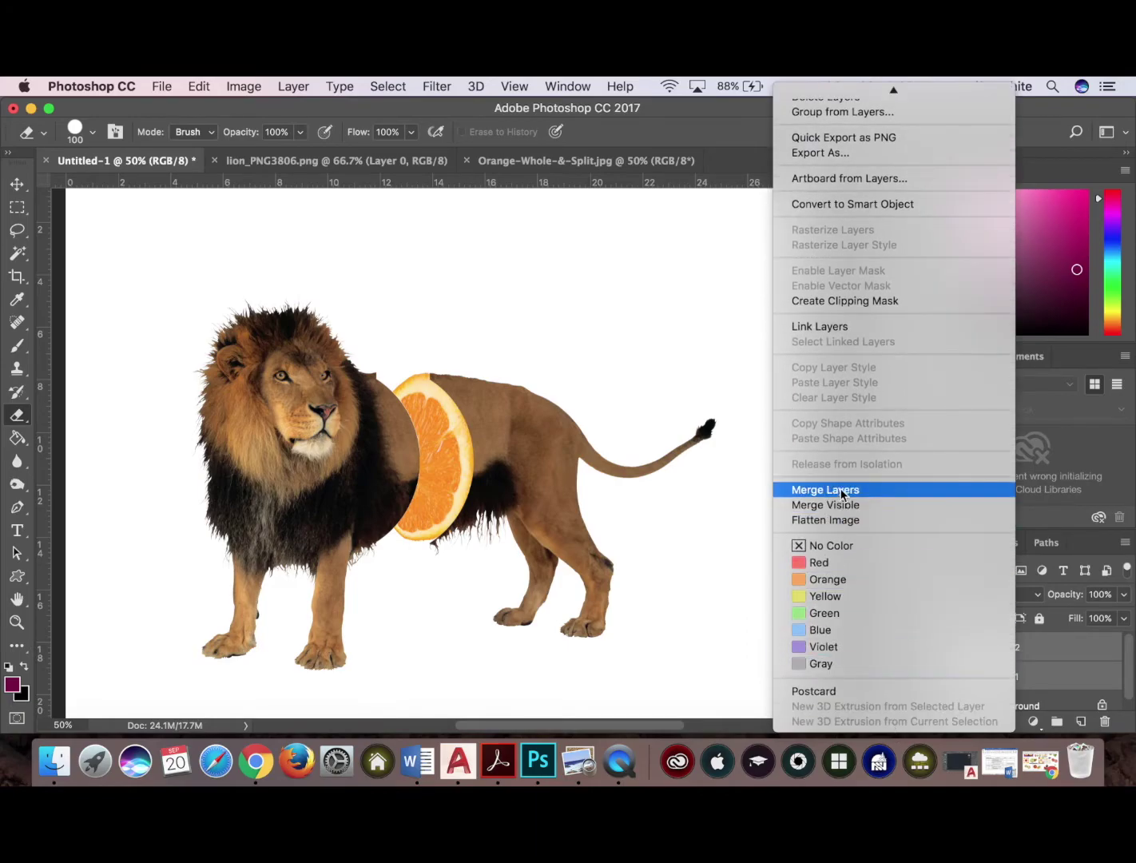
{"action": "left_click", "coordinate": [841, 490]}
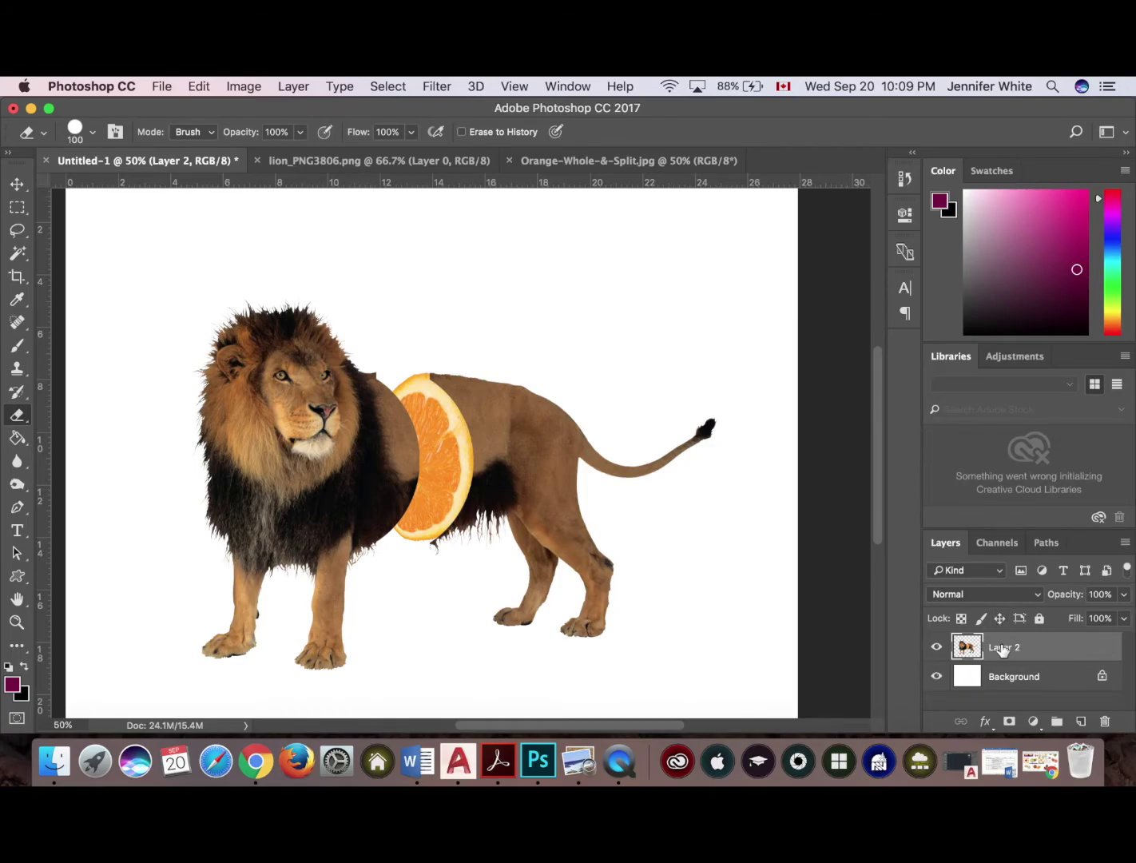
- Add a Drop Shadow to Layer 2 with 61% opacity, −9° angle and 27 px distance
{"action": "left_click", "coordinate": [985, 722]}
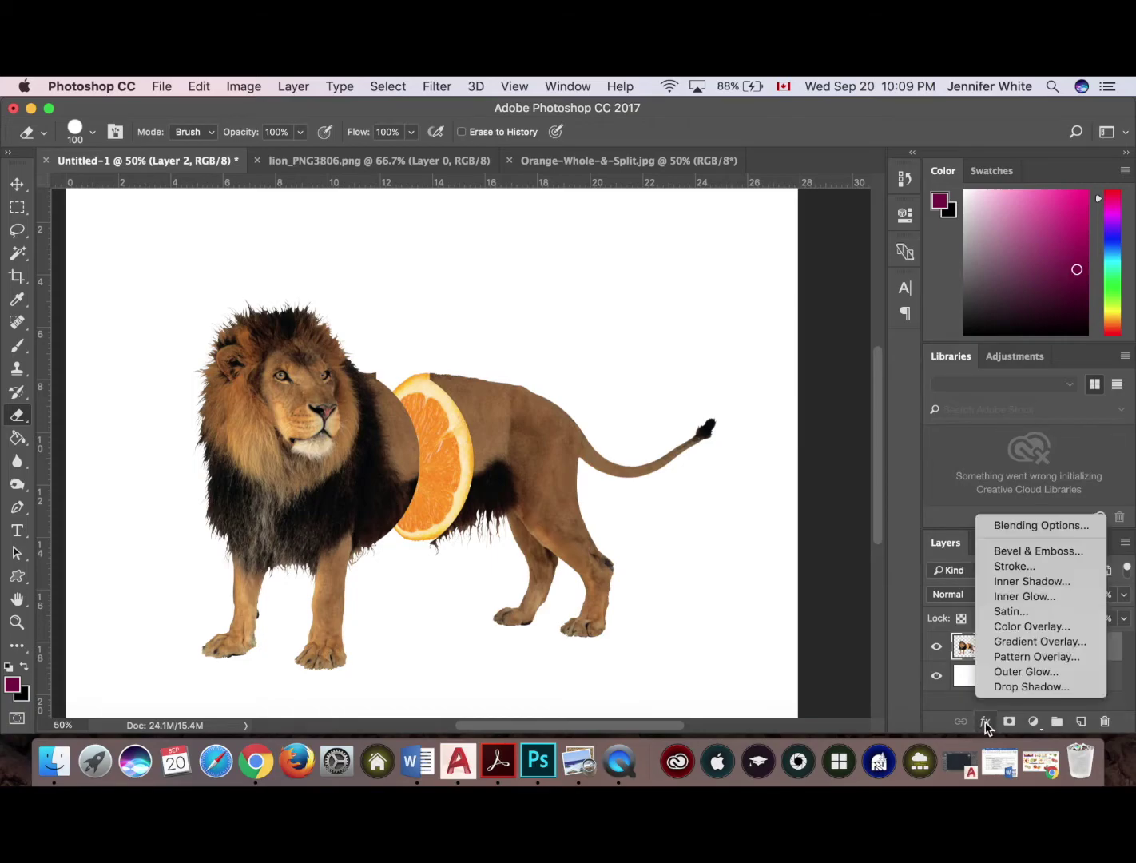
{"action": "left_click", "coordinate": [1012, 687]}
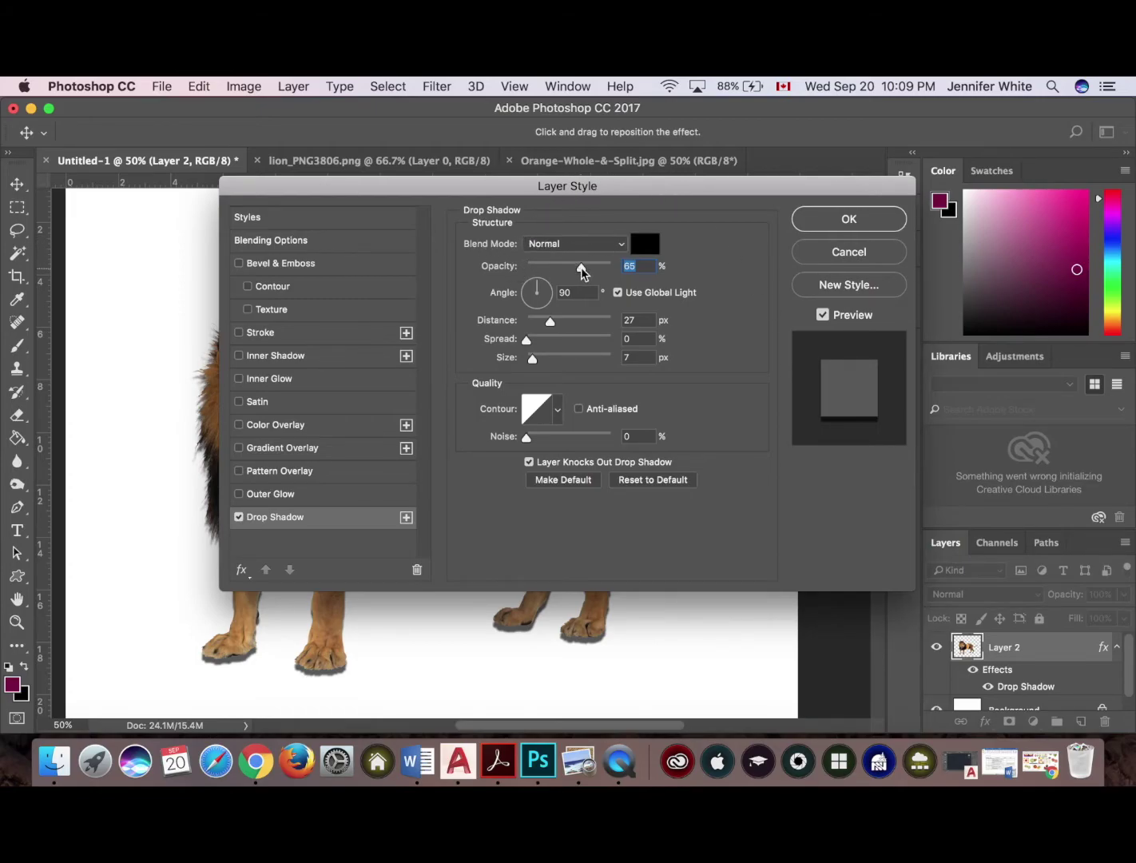
{"action": "mouse_move", "coordinate": [581, 269]}
{"action": "left_mouse_down"}
{"action": "mouse_move", "coordinate": [619, 267]}
{"action": "mouse_move", "coordinate": [577, 269]}
{"action": "left_mouse_up"}
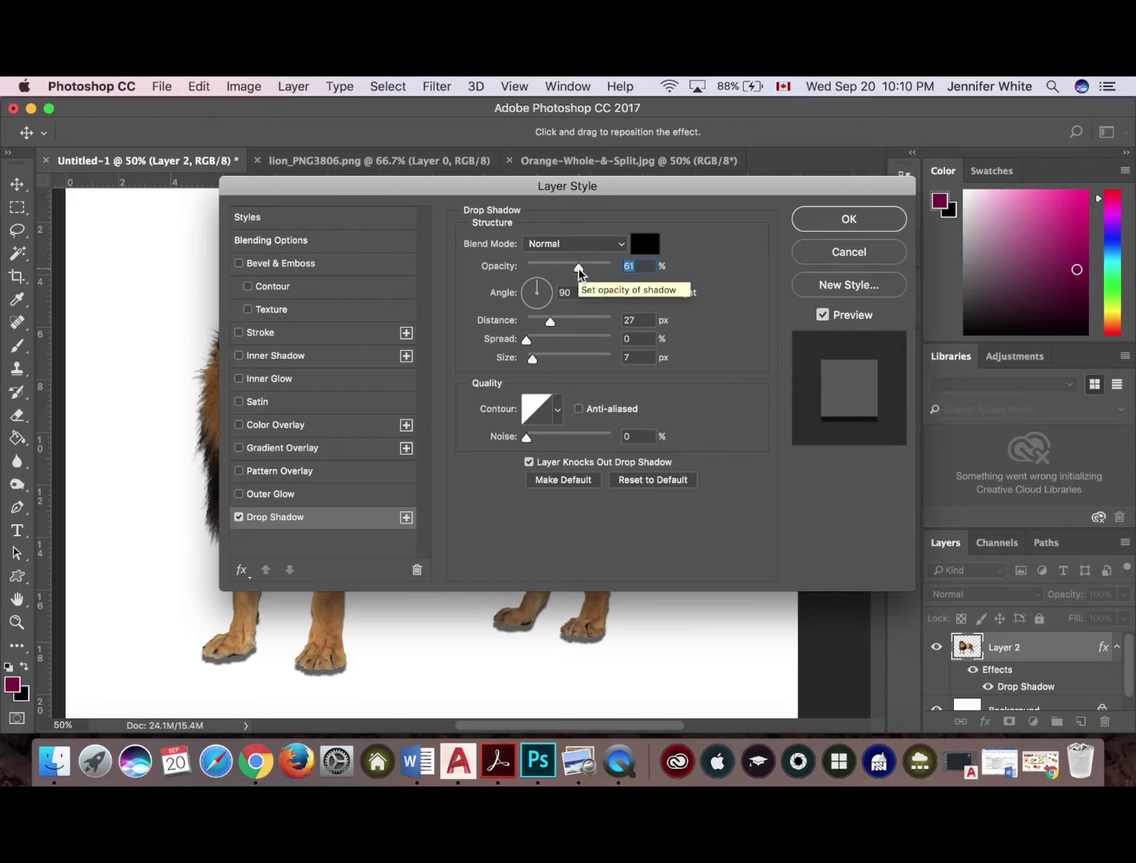
{"action": "left_click_drag", "start_coordinate": [539, 286], "coordinate": [552, 295]}
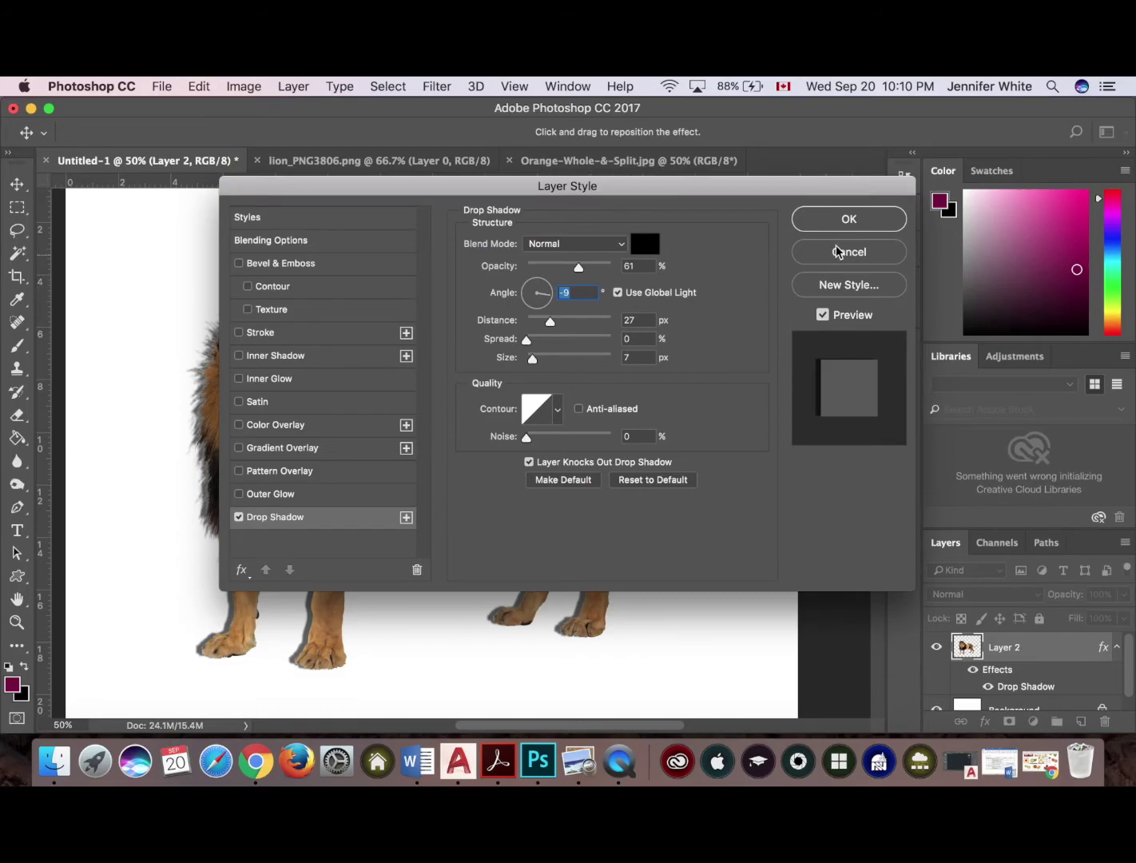
{"action": "left_click", "coordinate": [848, 220]}
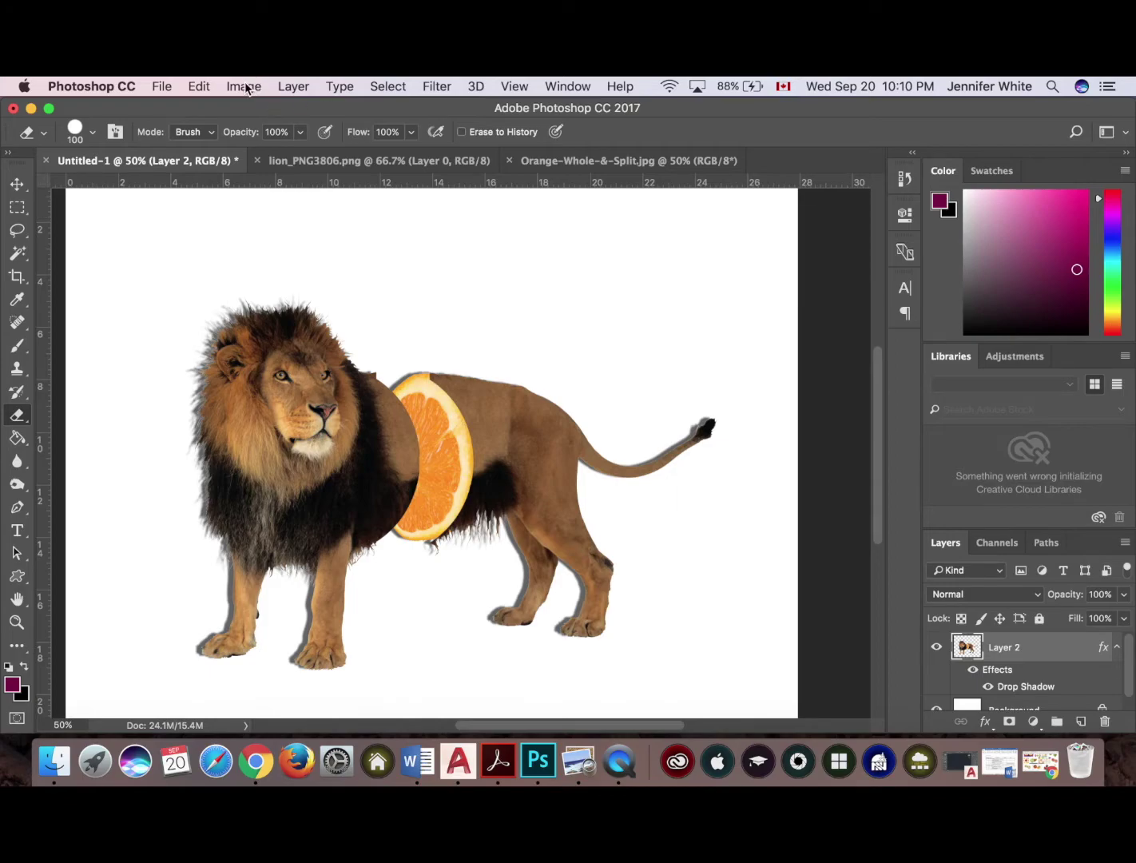
- Use Layer Style > Create Layer to split the shadow onto its own 'Layer 2's Drop Shadow' layer
{"action": "left_click", "coordinate": [289, 87]}
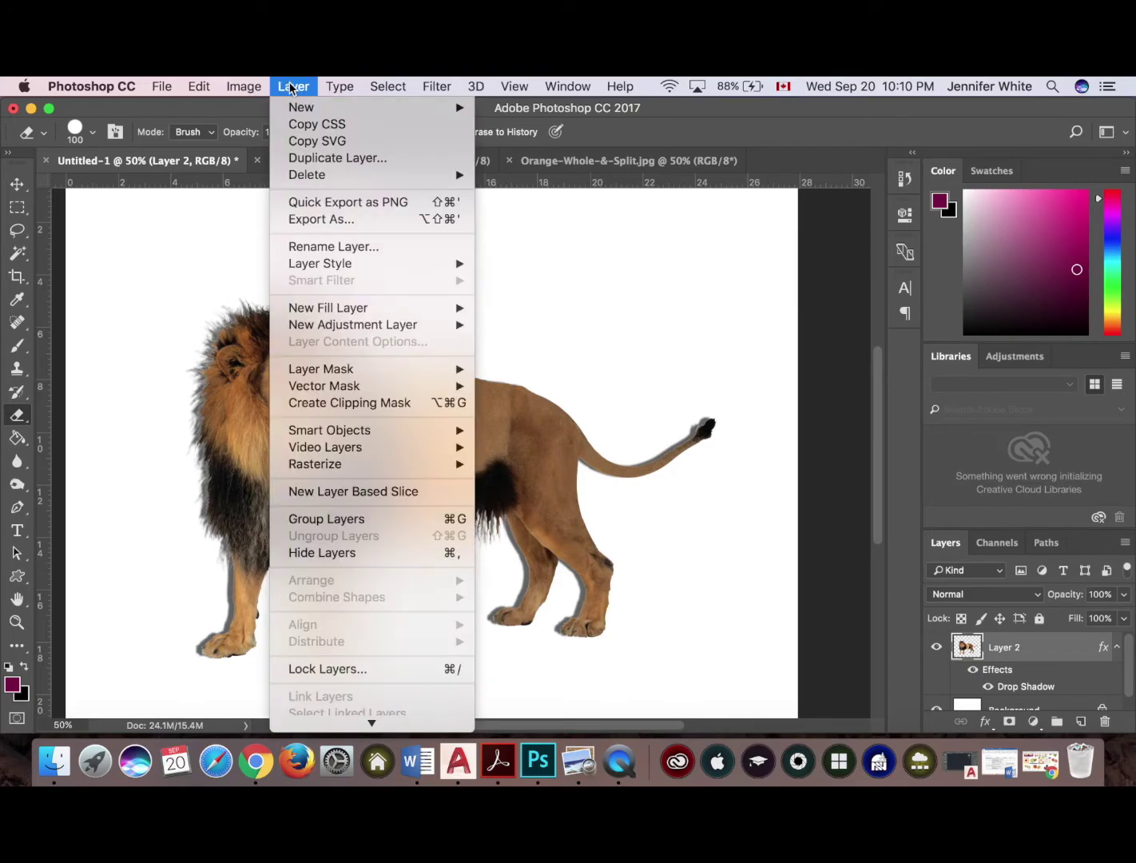
{"action": "mouse_move", "coordinate": [361, 263]}
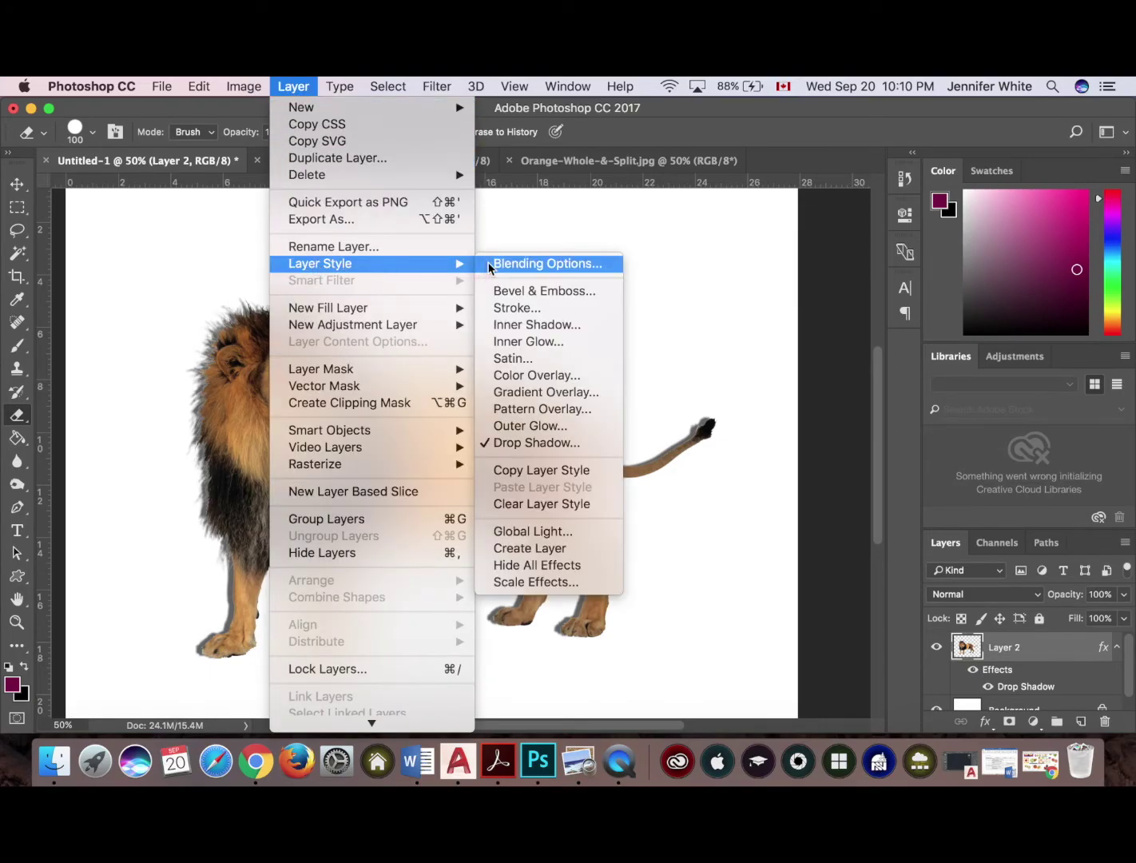
{"action": "left_click", "coordinate": [520, 551]}
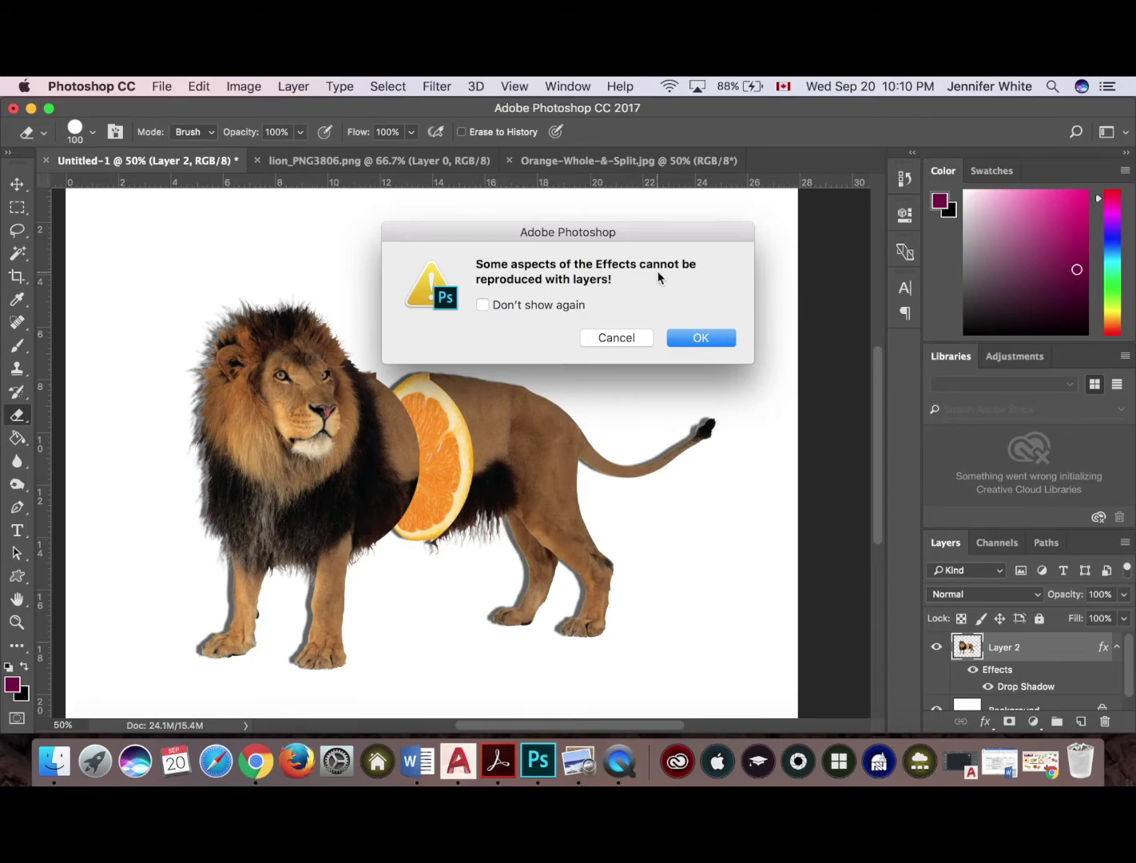
{"action": "left_click", "coordinate": [706, 334]}
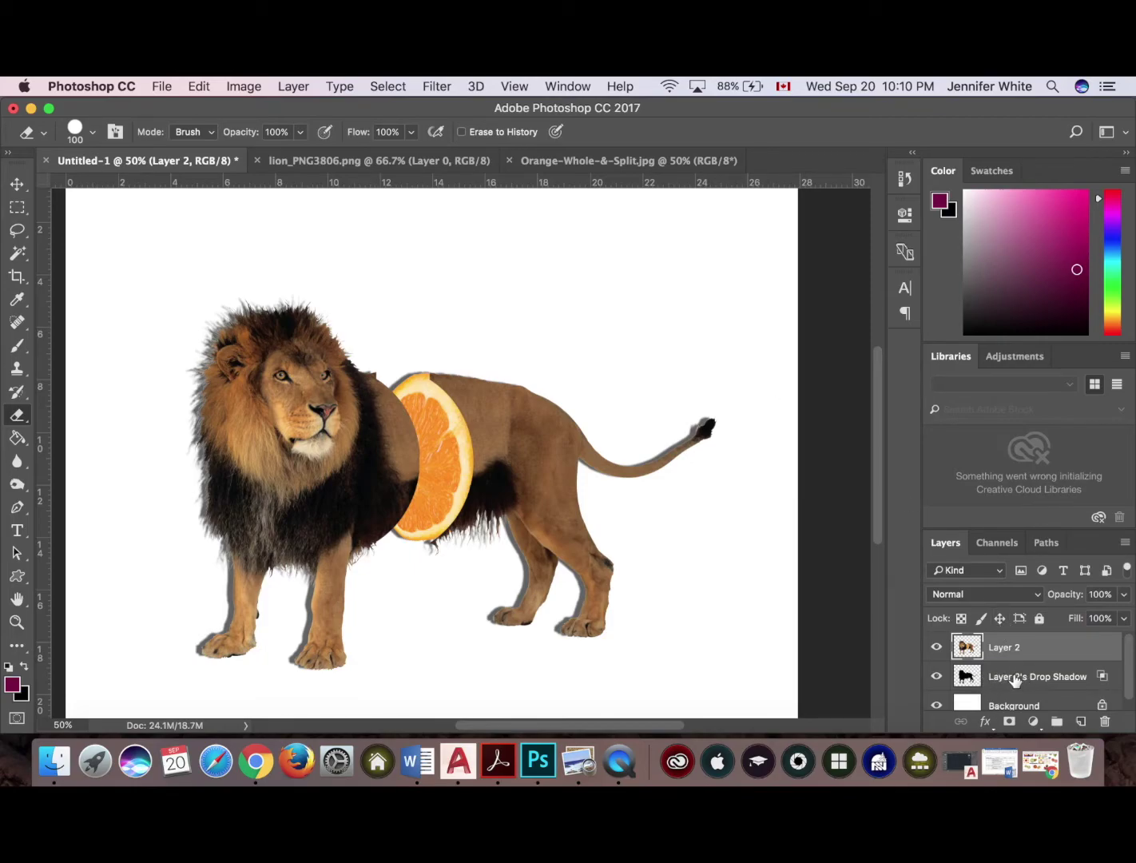
- Free Transform the shadow layer, skewing it down-left into a flattened cast shadow behind the lion
{"action": "left_click", "coordinate": [1014, 677]}
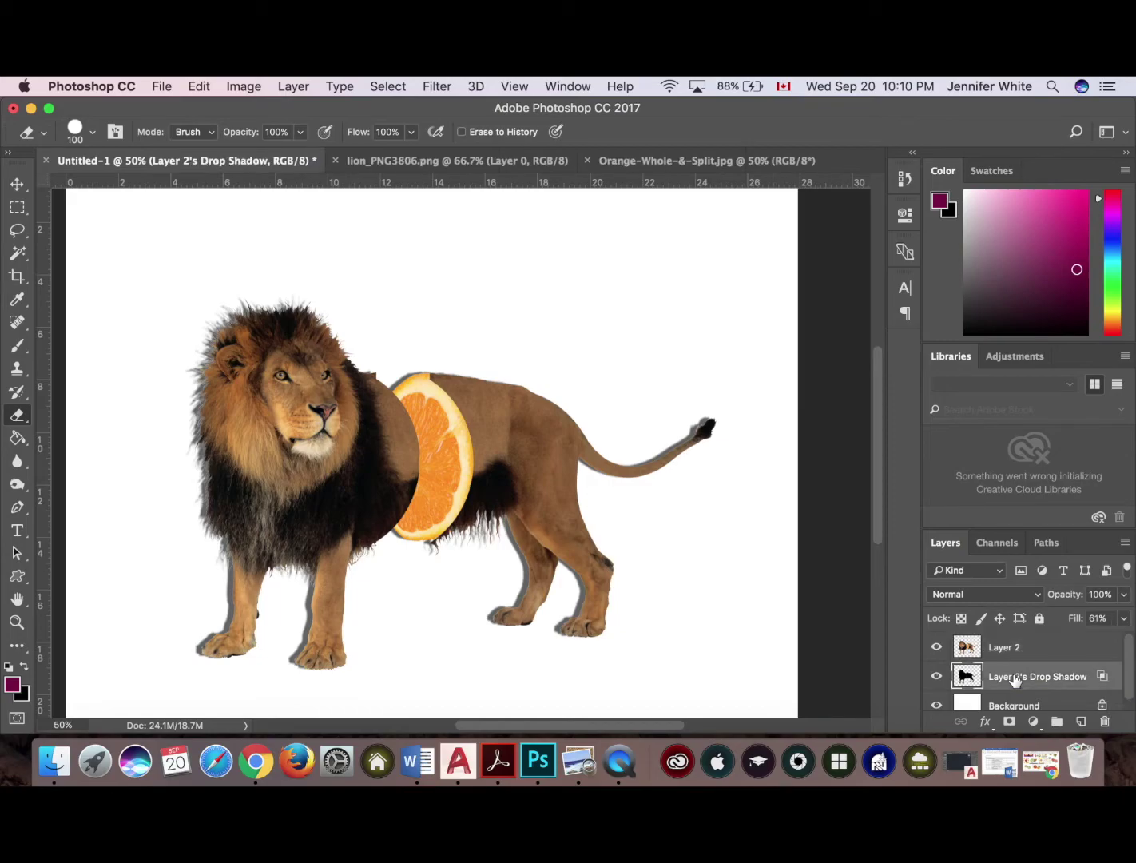
{"action": "key", "text": "super+t"}
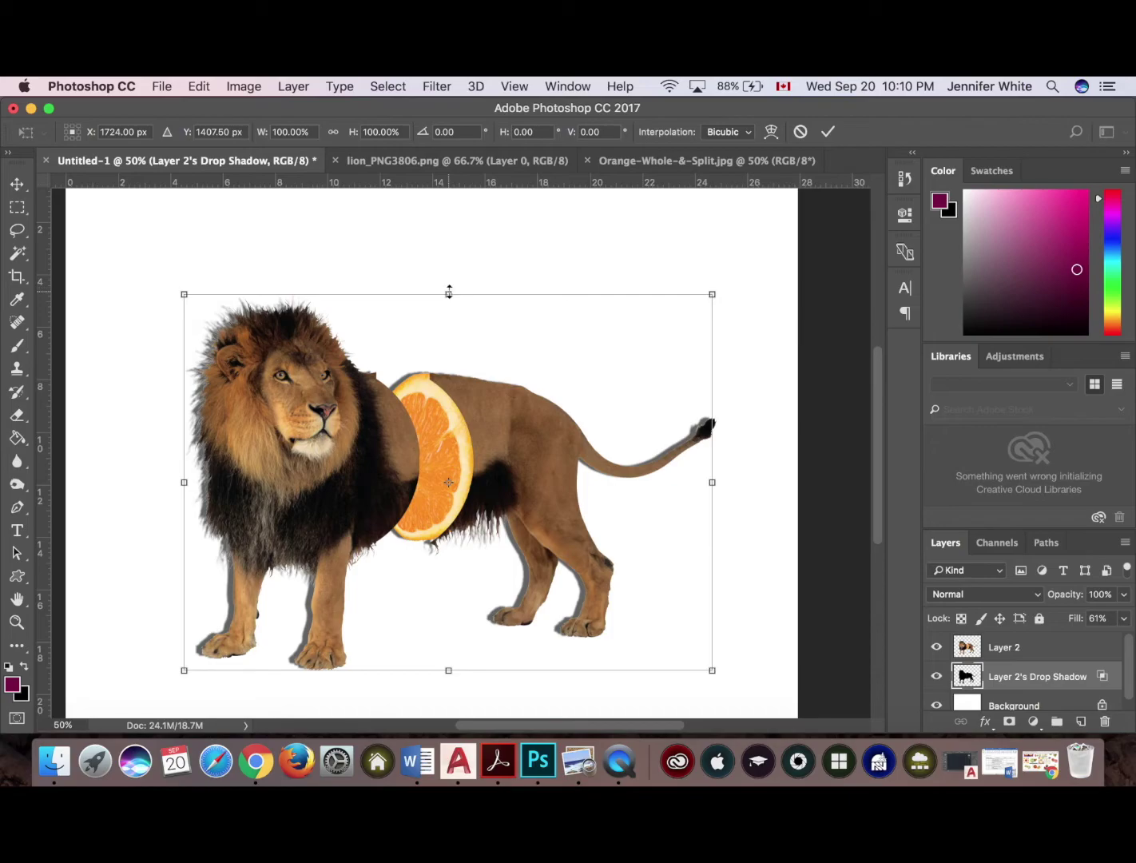
{"action": "left_click_drag", "start_coordinate": [449, 296], "coordinate": [221, 456]}
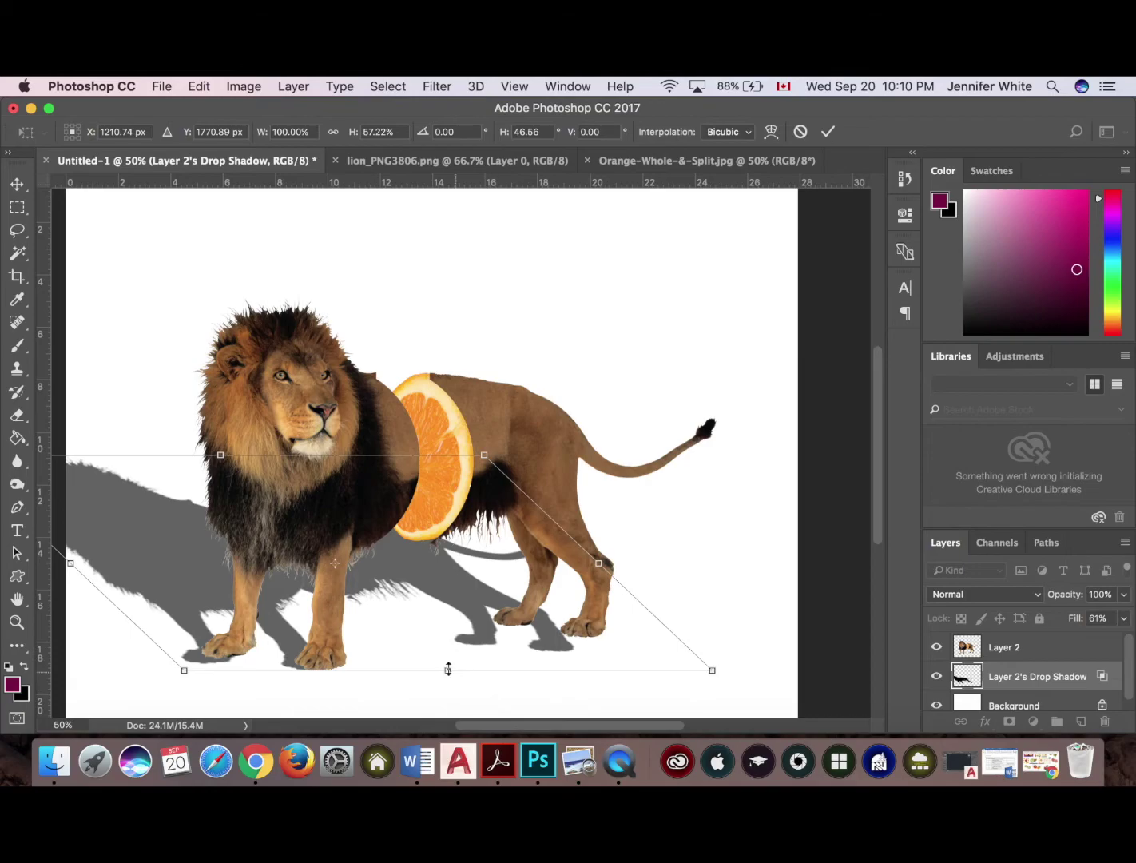
{"action": "left_click_drag", "start_coordinate": [713, 671], "coordinate": [738, 645]}
{"action": "left_click_drag", "start_coordinate": [196, 595], "coordinate": [203, 596]}
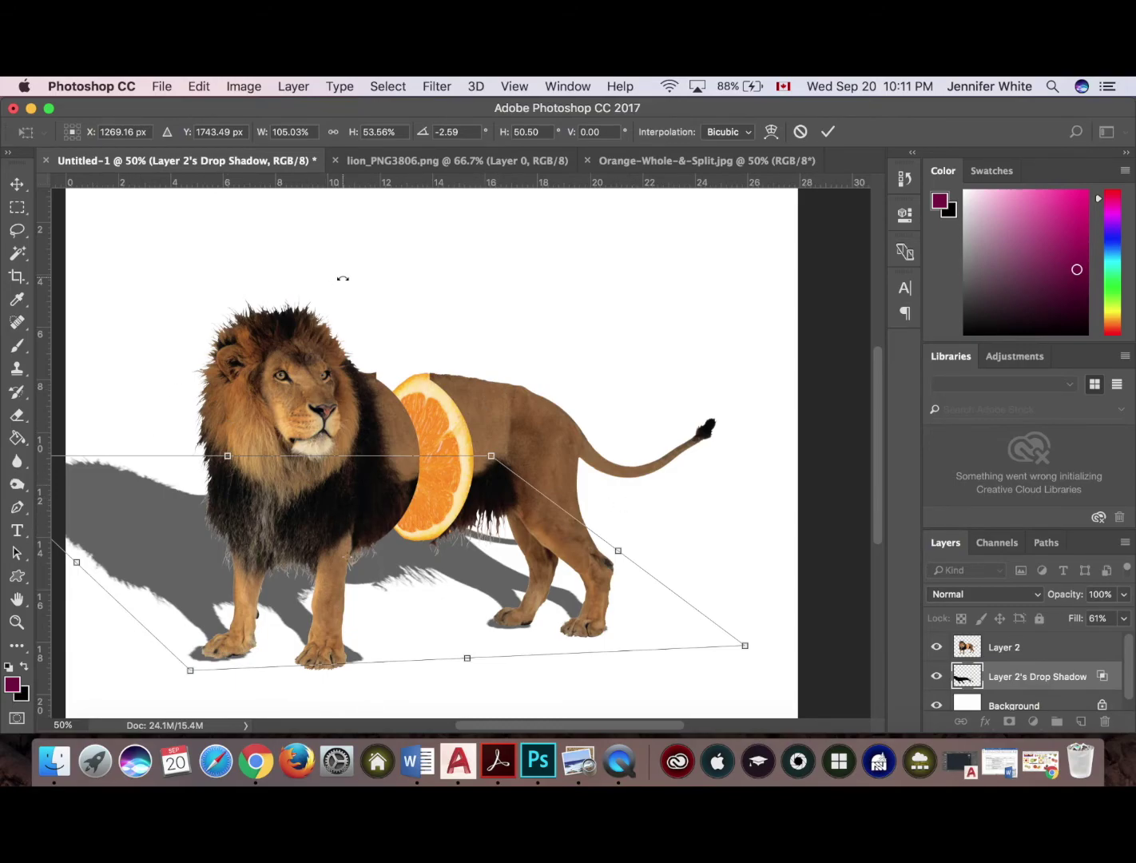
{"action": "left_click", "coordinate": [829, 131]}
{"action": "key", "text": "e"}
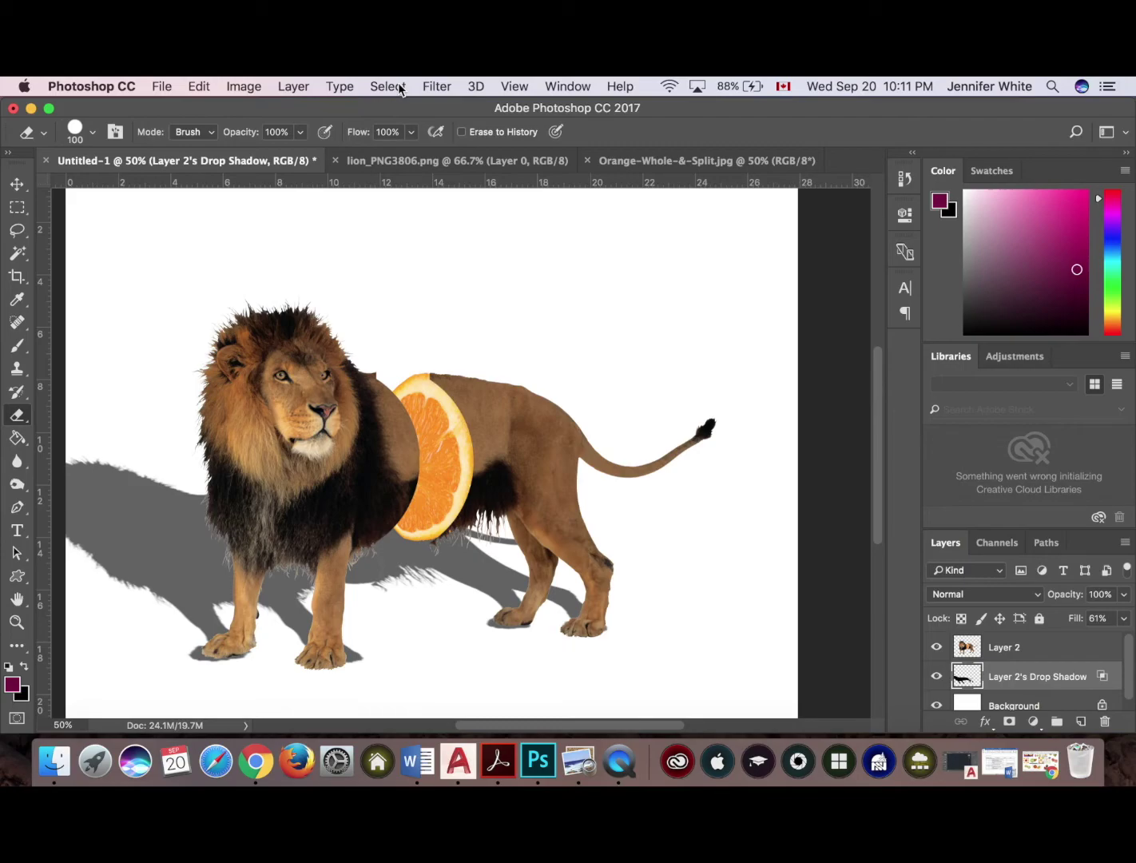
- Apply a Gaussian Blur with an 8.2-pixel radius to the cast shadow layer
{"action": "left_click", "coordinate": [437, 87]}
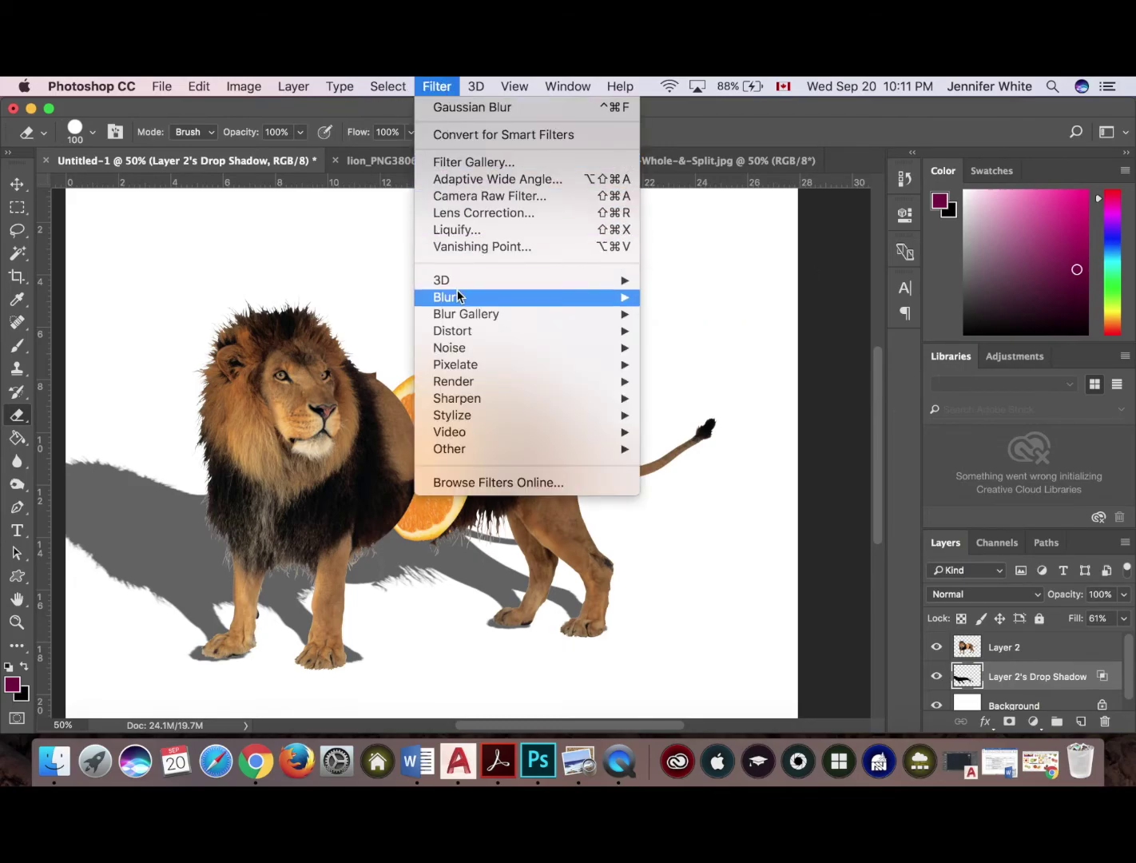
{"action": "mouse_move", "coordinate": [457, 294]}
{"action": "left_click", "coordinate": [670, 364]}
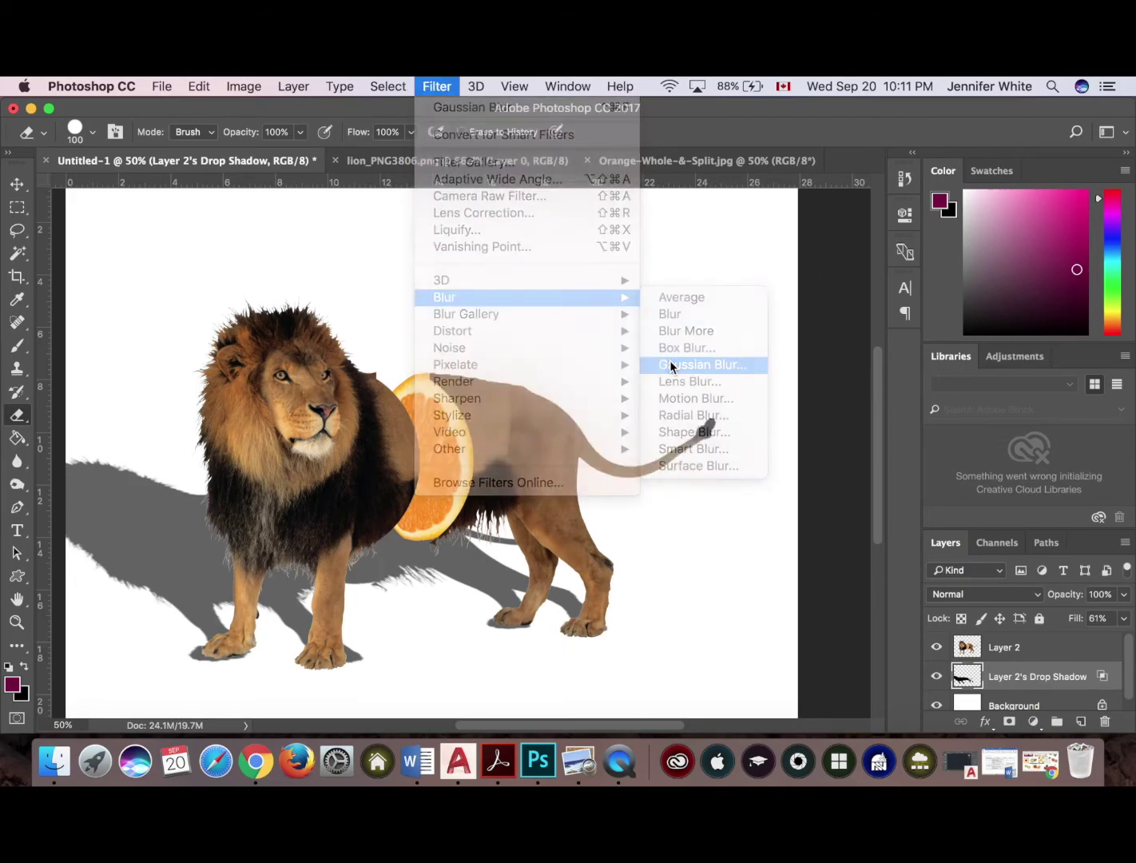
{"action": "left_click_drag", "start_coordinate": [509, 512], "coordinate": [508, 518]}
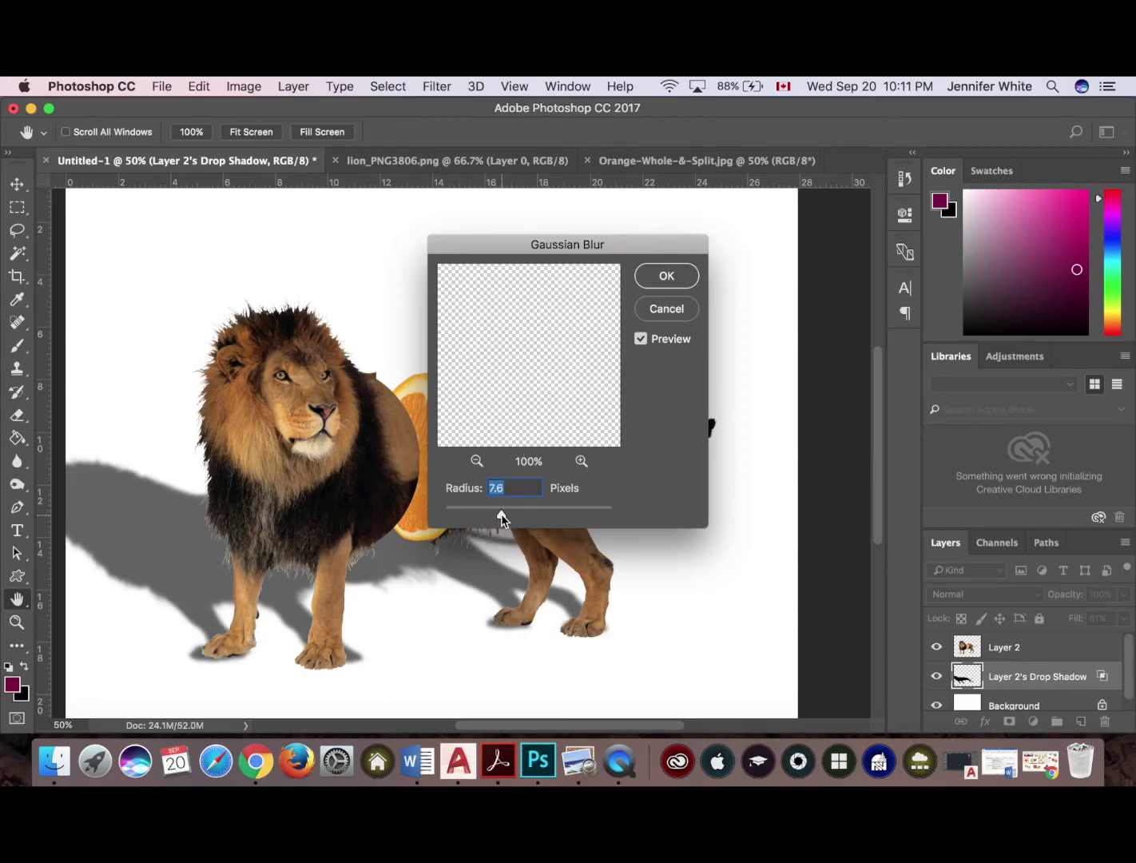
{"action": "left_click", "coordinate": [664, 275]}
{"action": "key", "text": "e"}
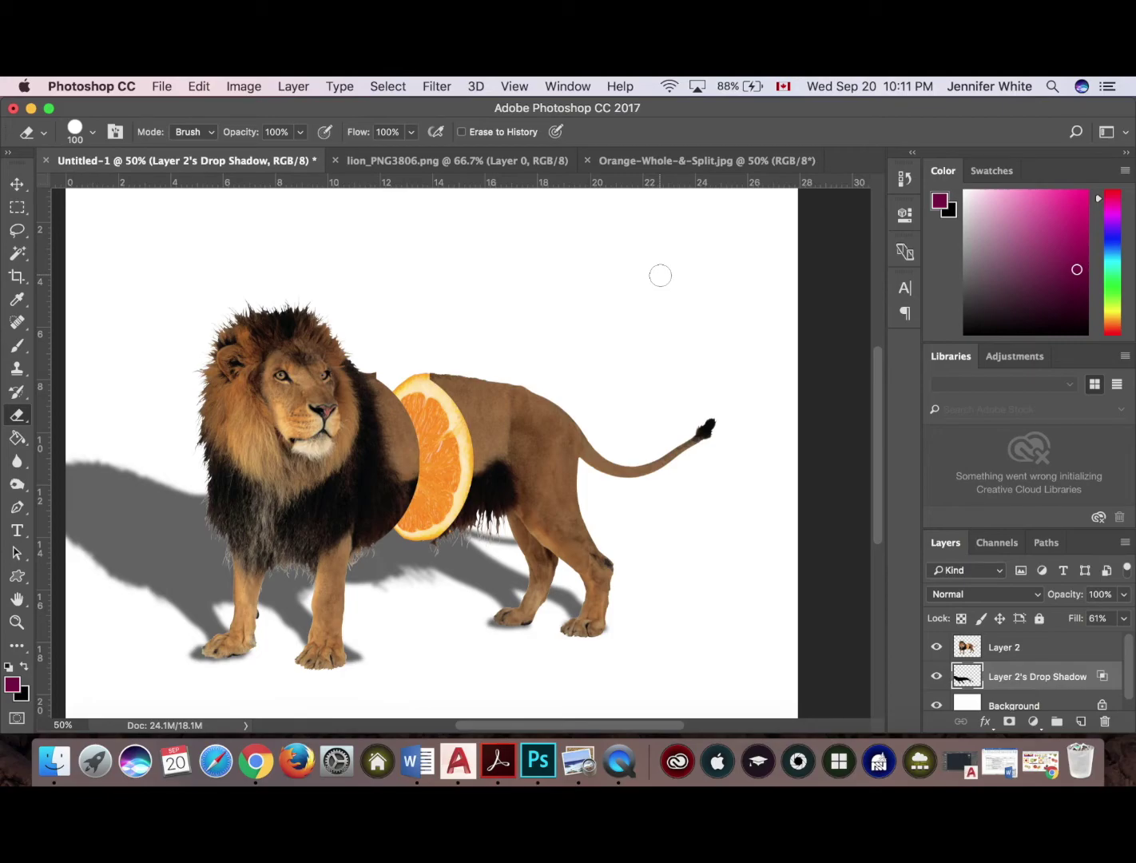
- Open the rippled sand texture JPG image
{"action": "left_click", "coordinate": [160, 86]}
{"action": "left_click", "coordinate": [177, 119]}
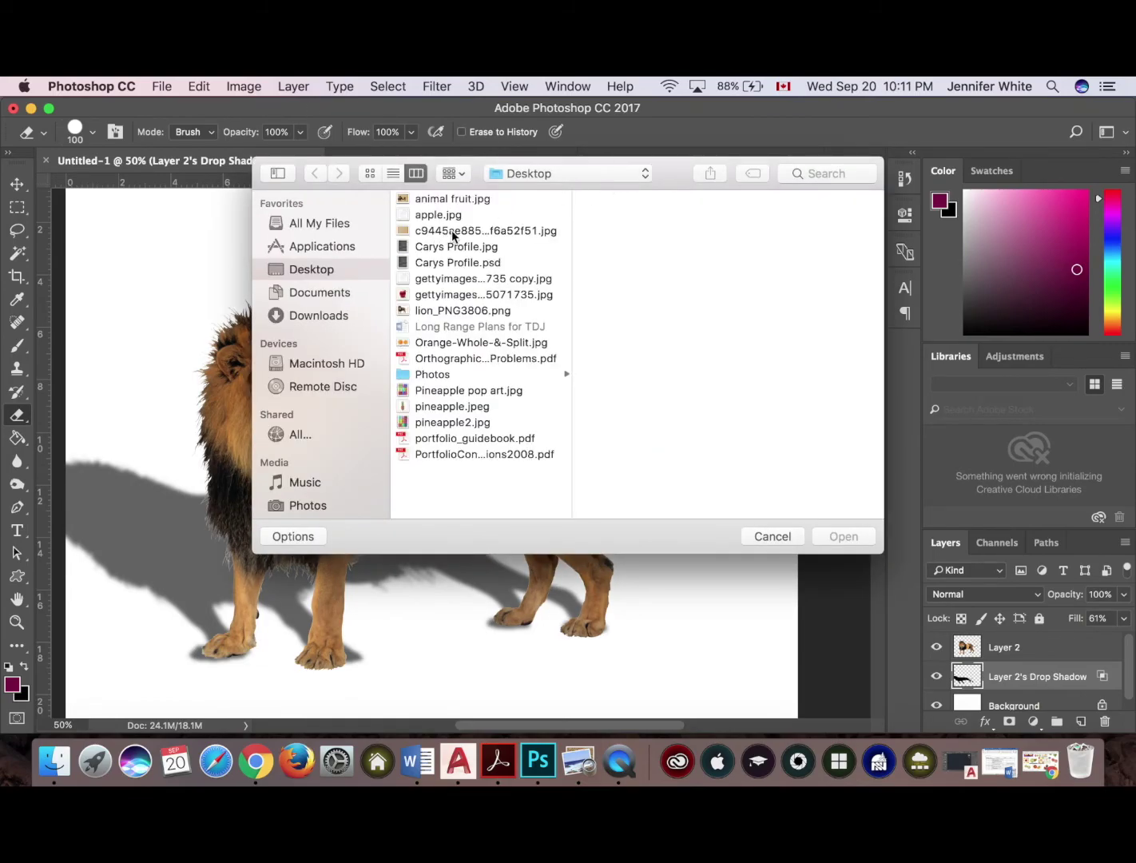
{"action": "left_click", "coordinate": [449, 231]}
{"action": "left_click", "coordinate": [843, 539]}
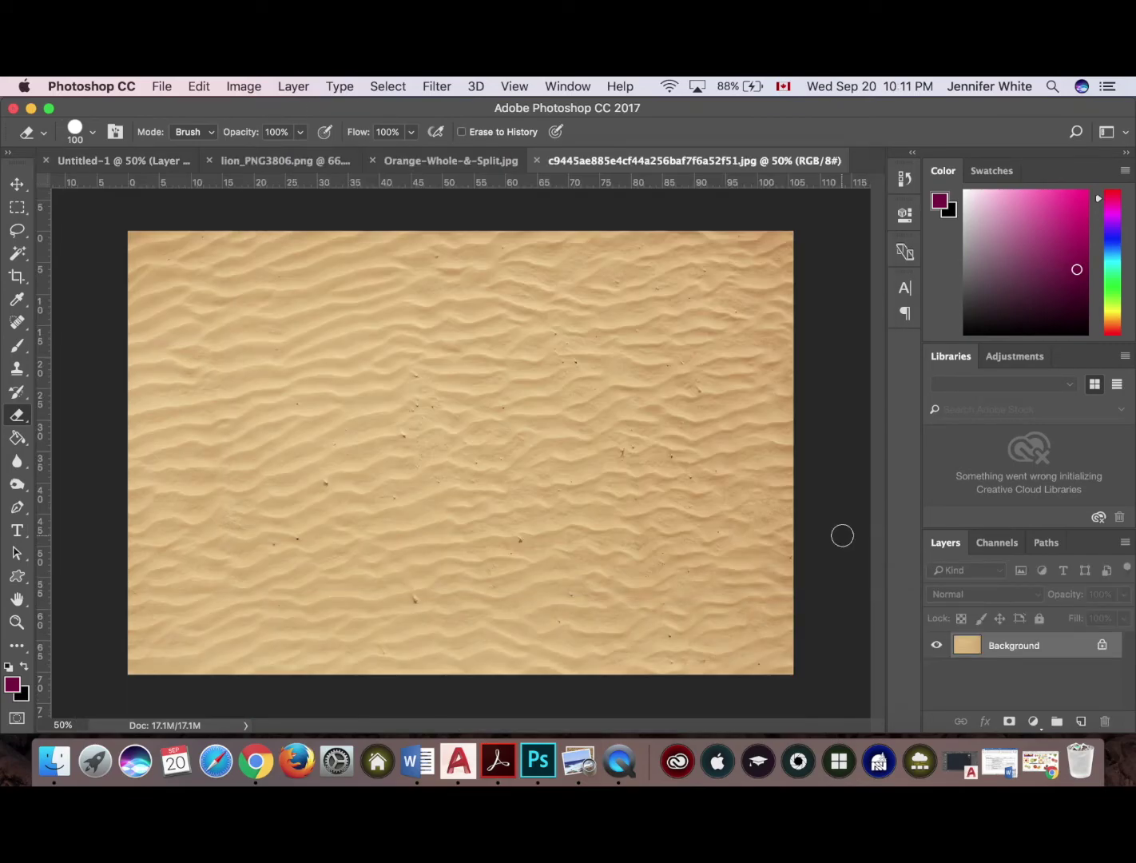
- Drag the sand image into the Untitled-1 lion document as Layer 3 and position it
{"action": "left_click", "coordinate": [17, 183]}
{"action": "left_click_drag", "start_coordinate": [454, 337], "coordinate": [141, 185]}
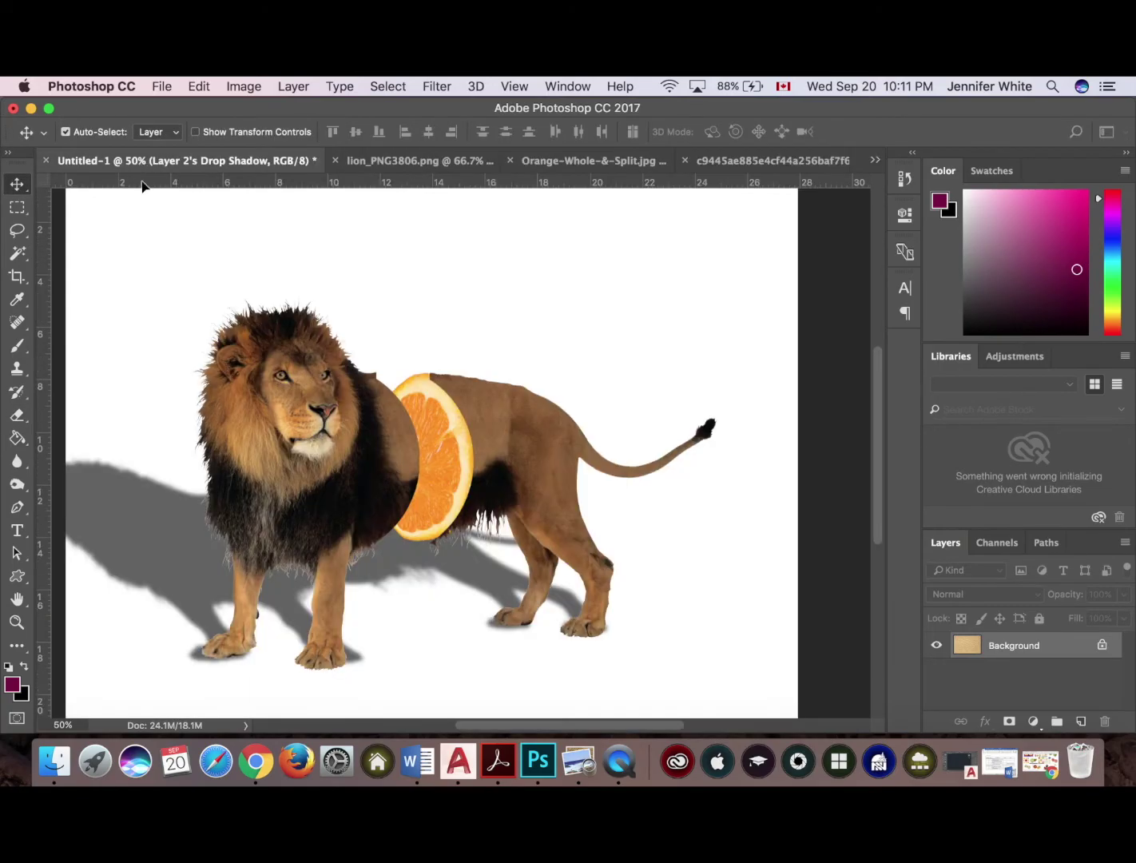
{"action": "left_click_drag", "start_coordinate": [206, 331], "coordinate": [209, 328]}
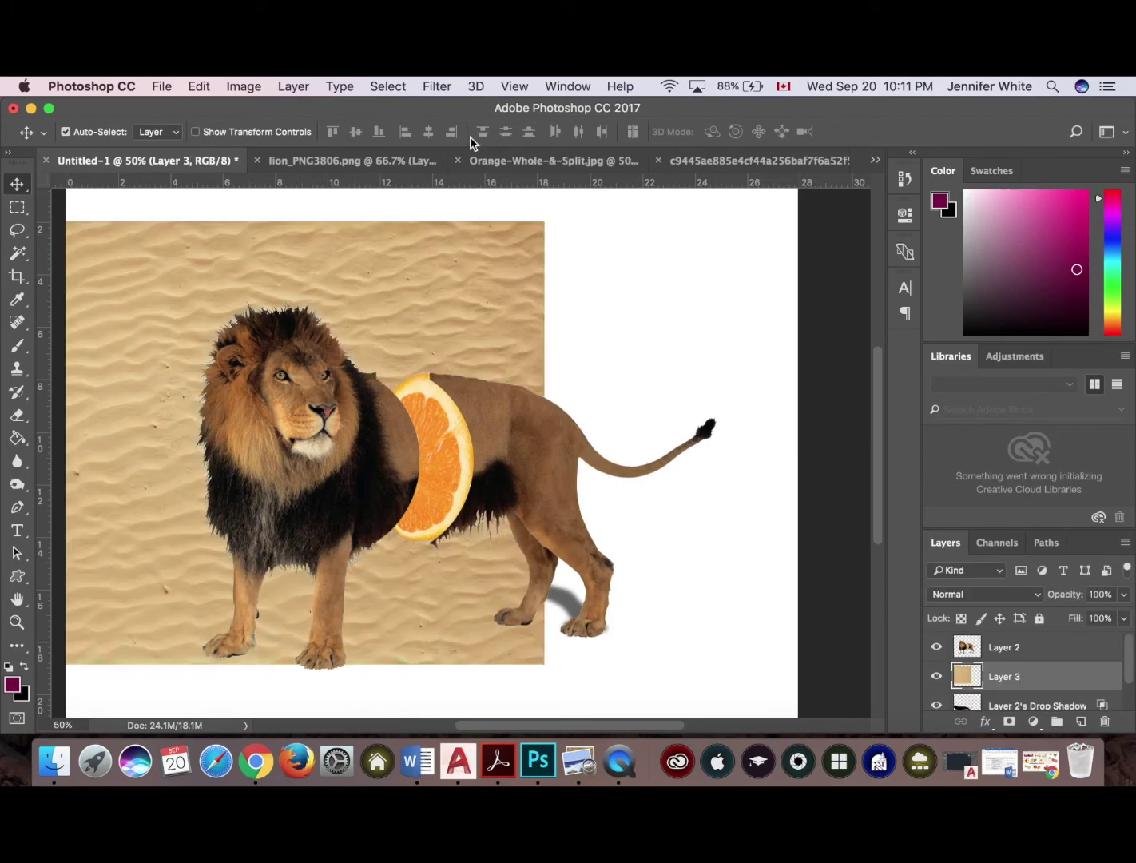
{"action": "left_click_drag", "start_coordinate": [458, 258], "coordinate": [706, 261]}
{"action": "key", "text": "super+minus"}
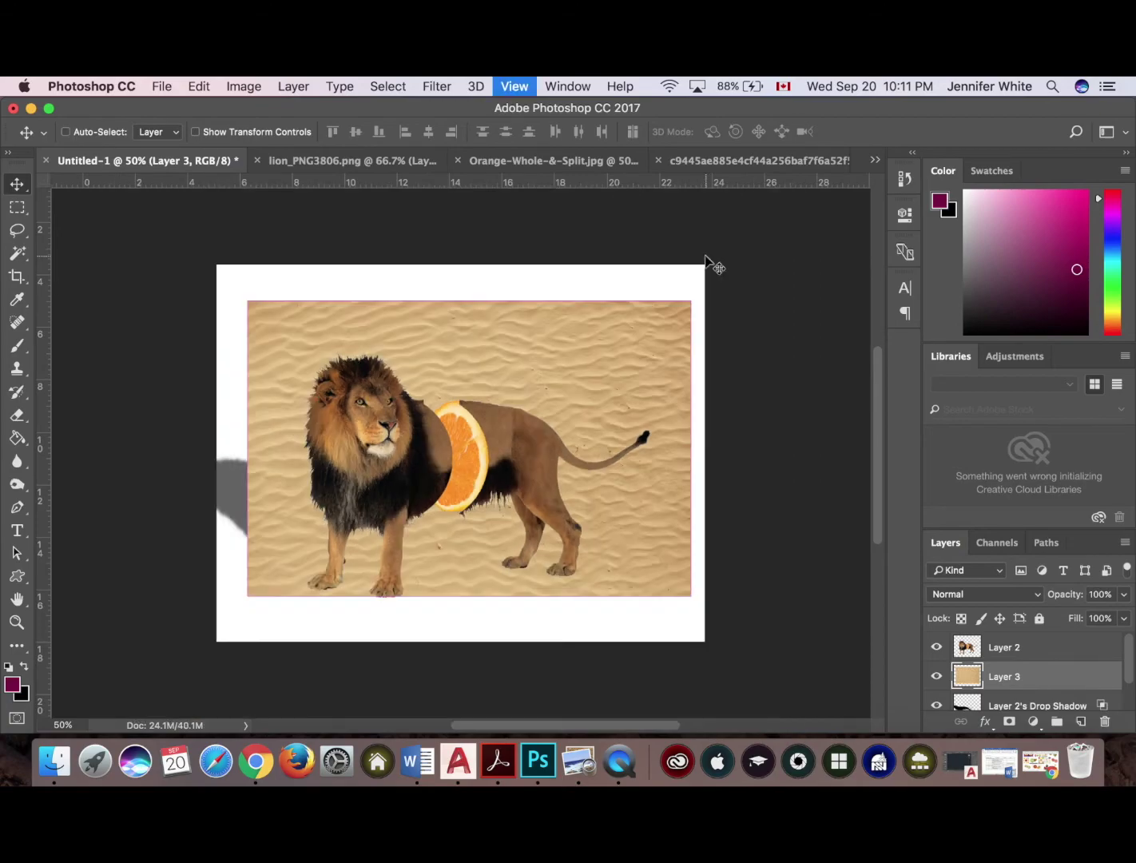
- Free Transform the sand Layer 3 so it covers the whole canvas
{"action": "key", "text": "super+t"}
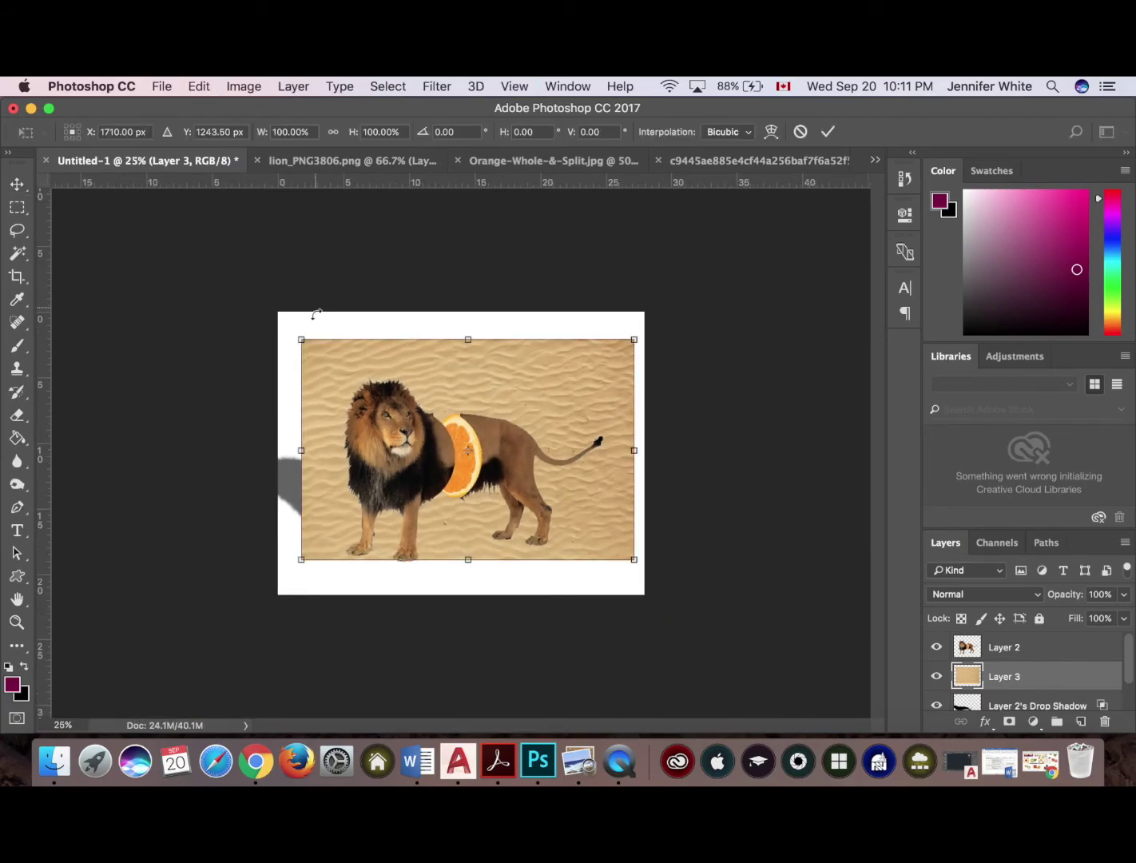
{"action": "left_click_drag", "start_coordinate": [304, 342], "coordinate": [279, 310]}
{"action": "left_click_drag", "start_coordinate": [628, 554], "coordinate": [639, 591]}
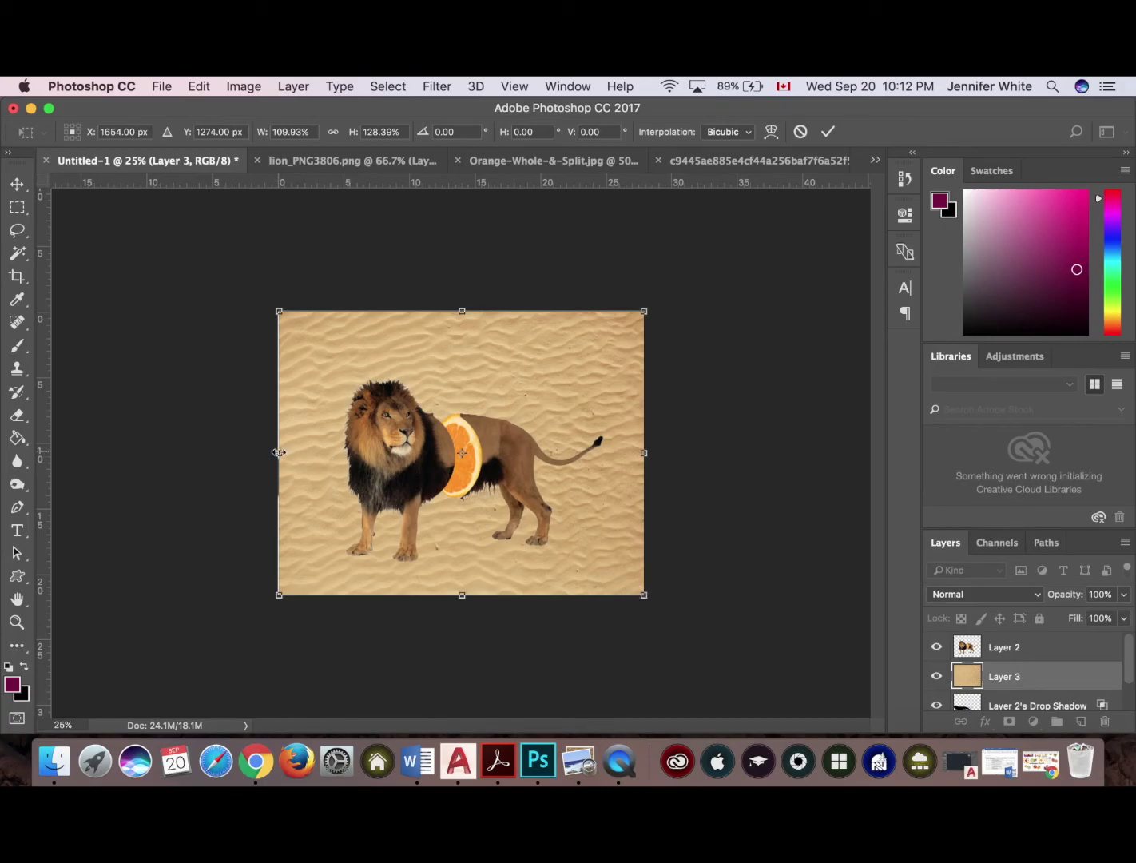
{"action": "left_click_drag", "start_coordinate": [275, 452], "coordinate": [278, 452]}
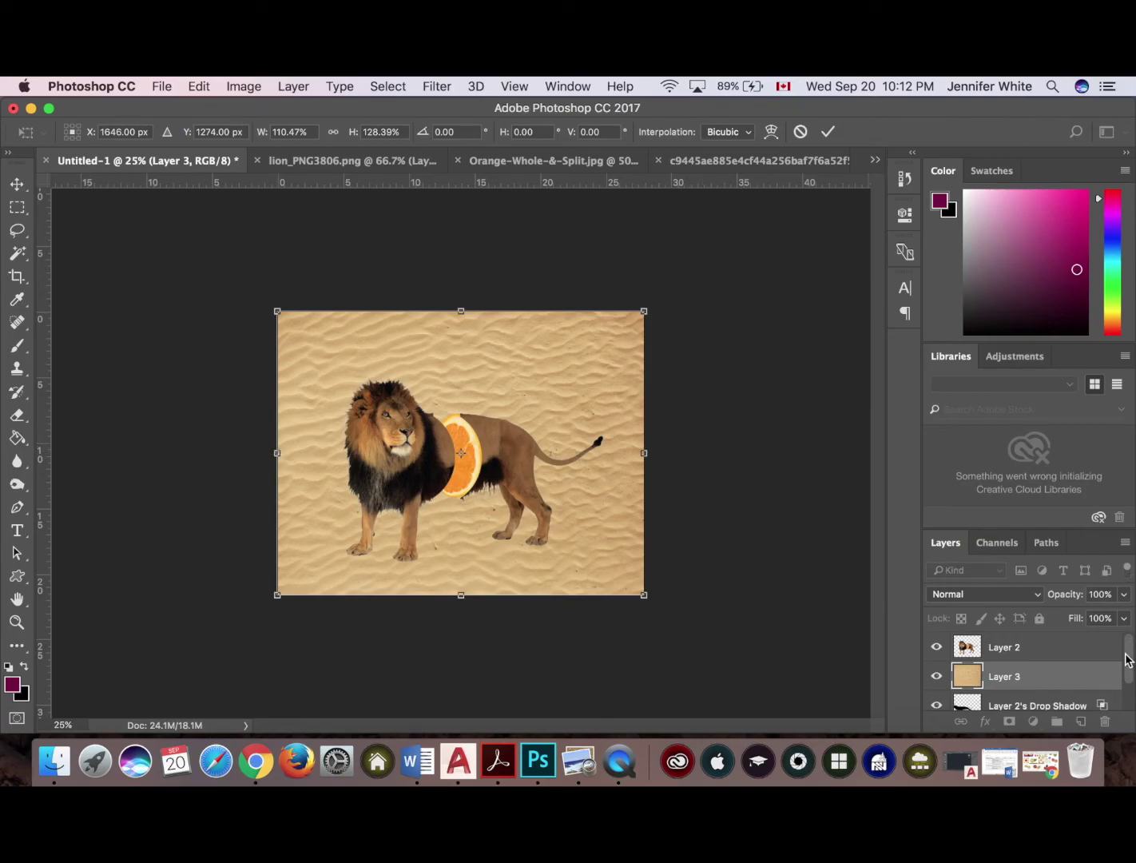
{"action": "left_click_drag", "start_coordinate": [1129, 660], "coordinate": [1127, 694]}
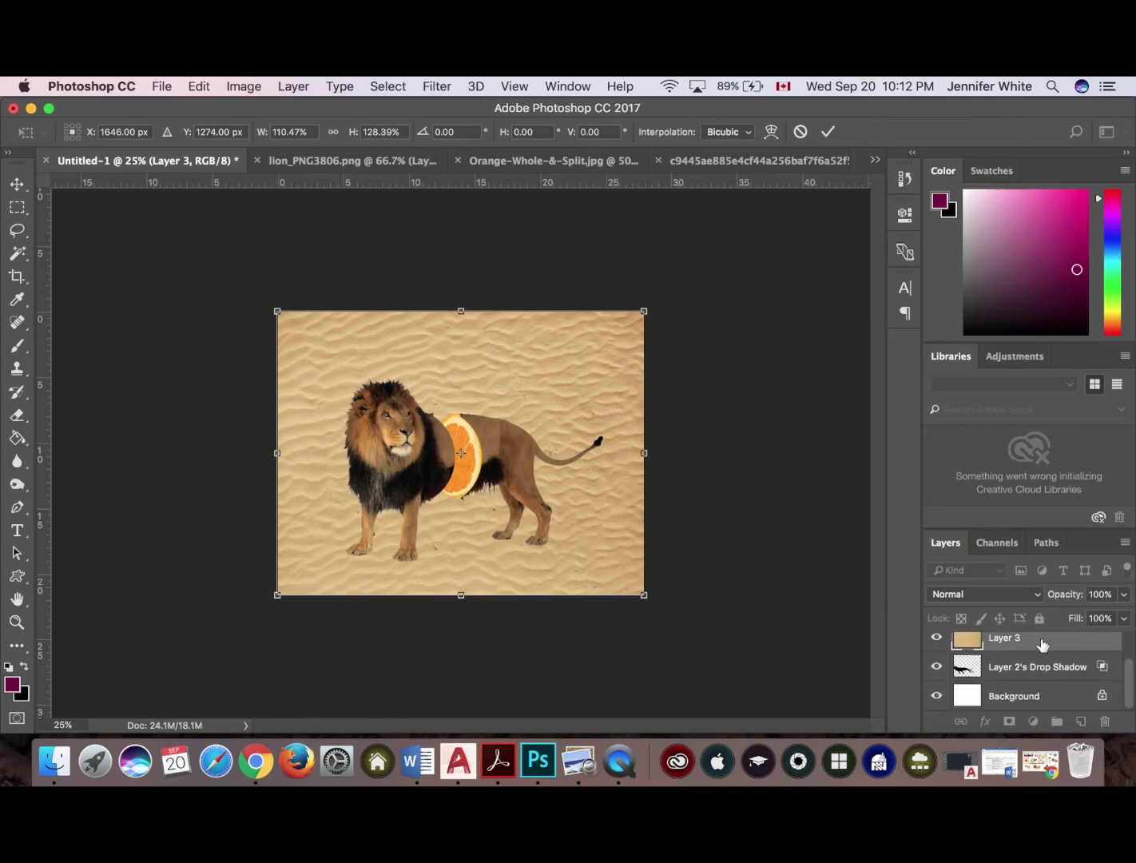
{"action": "key", "text": "Return"}
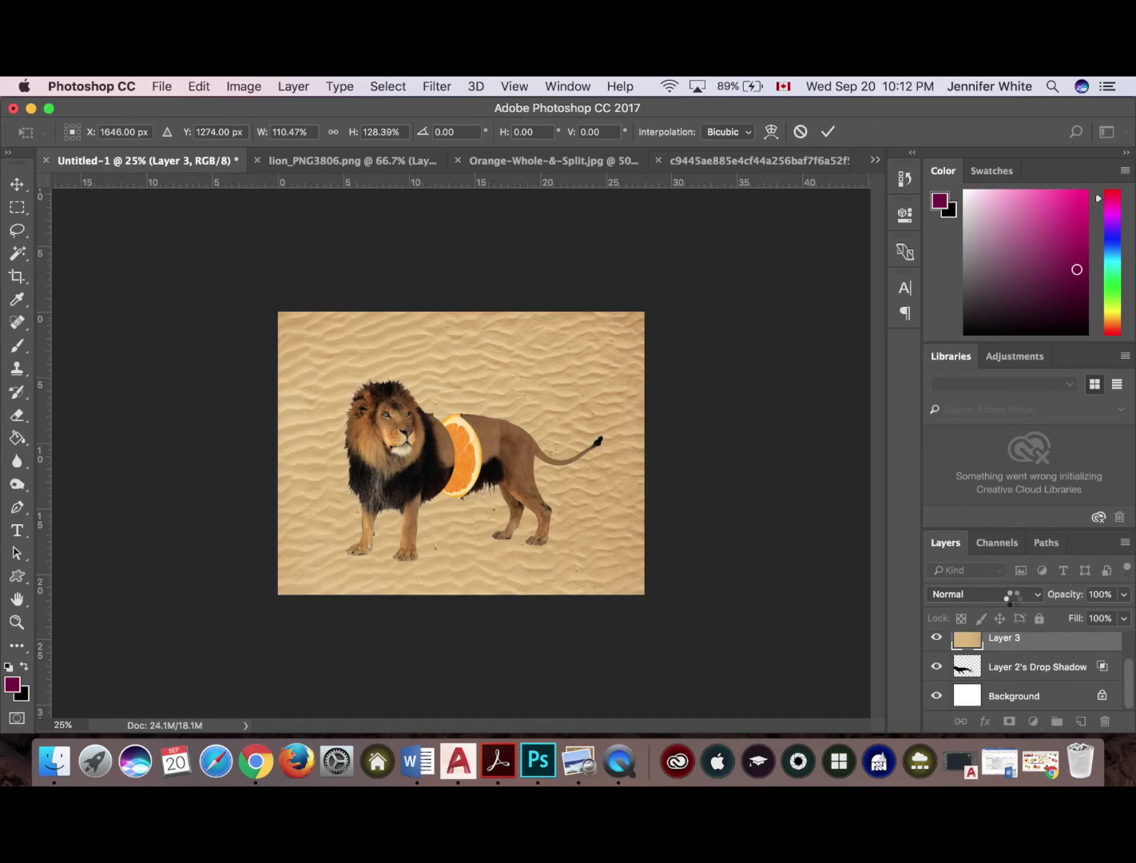
- Move Layer 3 beneath Layer 2's Drop Shadow in the layer stack
{"action": "left_click_drag", "start_coordinate": [1027, 643], "coordinate": [1020, 685]}
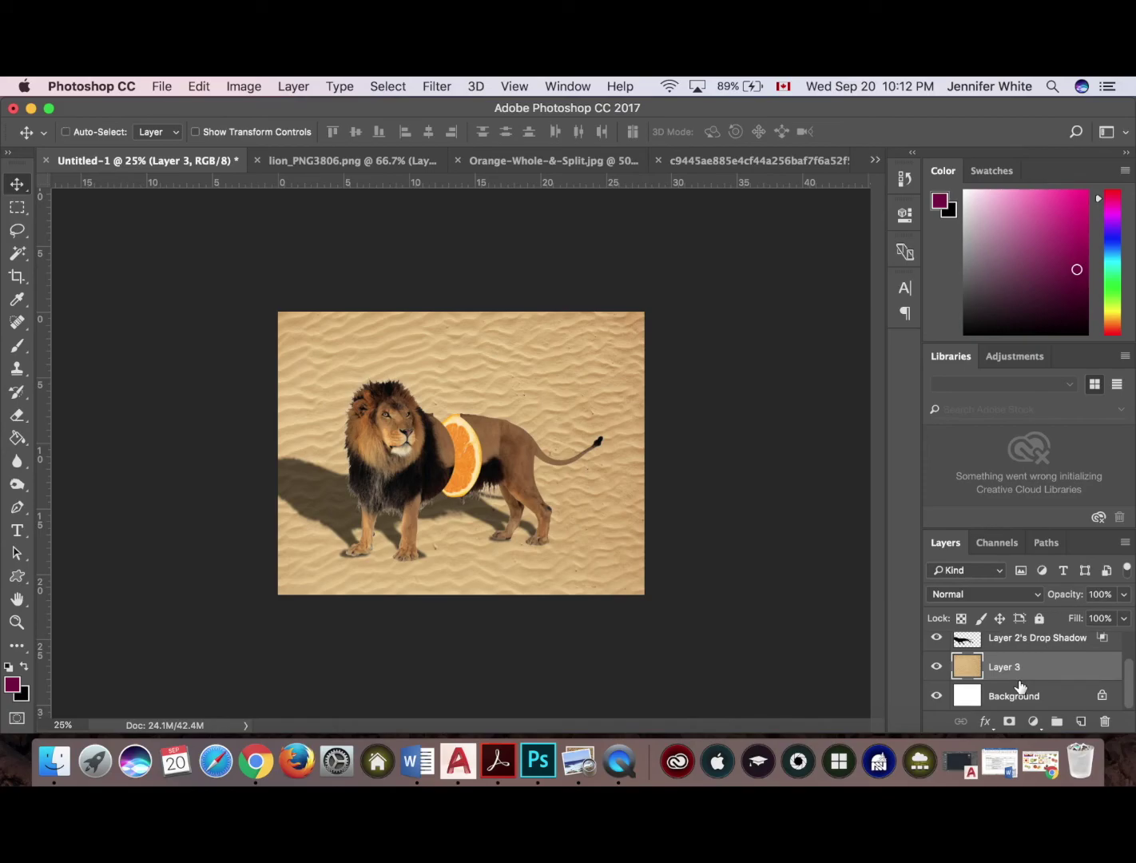
{"action": "key", "text": "super+equal"}
{"action": "key", "text": "super+equal"}
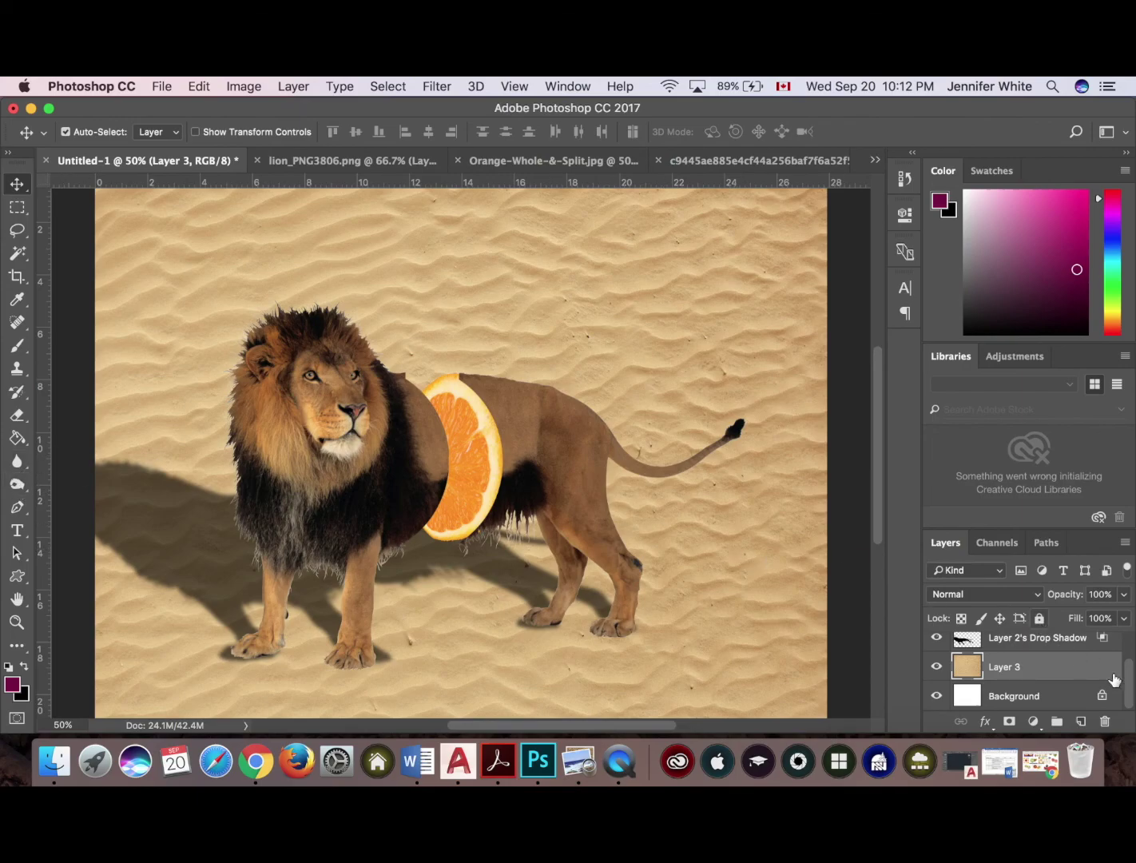
{"action": "left_click_drag", "start_coordinate": [1129, 690], "coordinate": [1132, 635]}
- On Layer 2, dodge the lion's mane and body at Midtones, 50% exposure
{"action": "left_click", "coordinate": [1036, 650]}
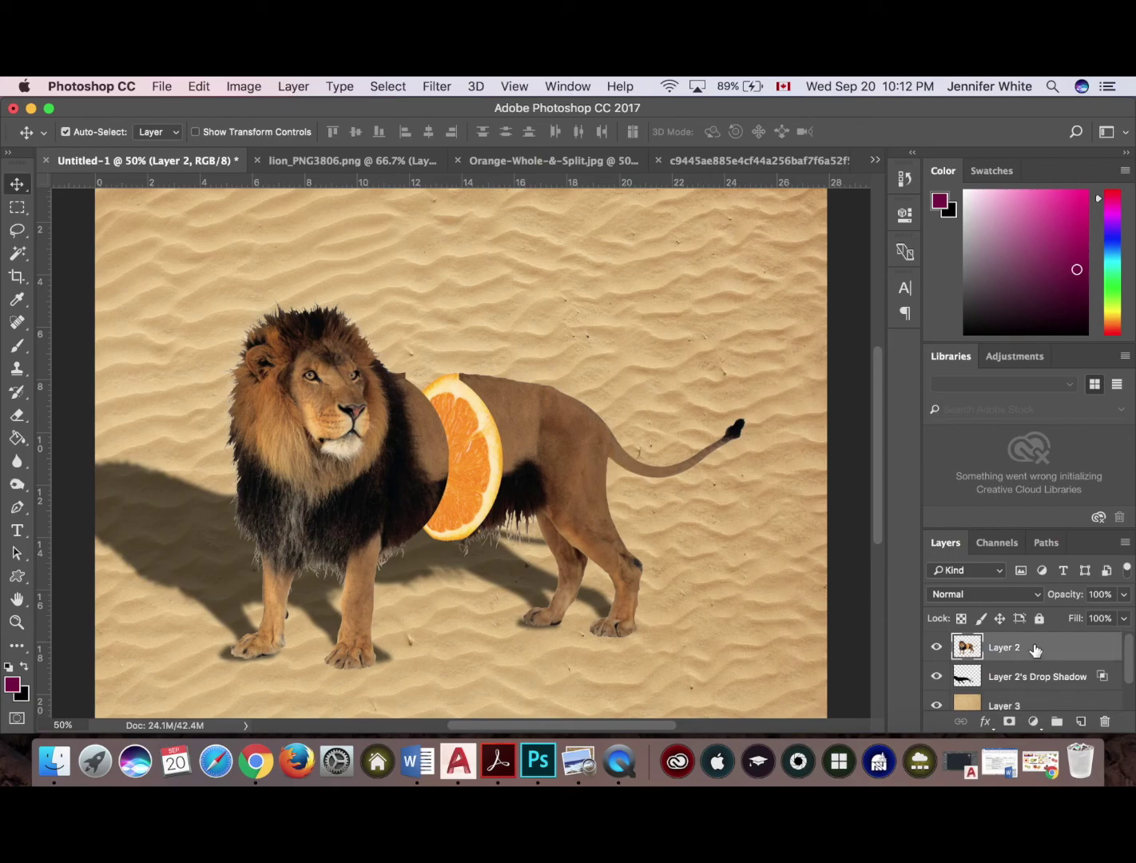
{"action": "left_click", "coordinate": [17, 484]}
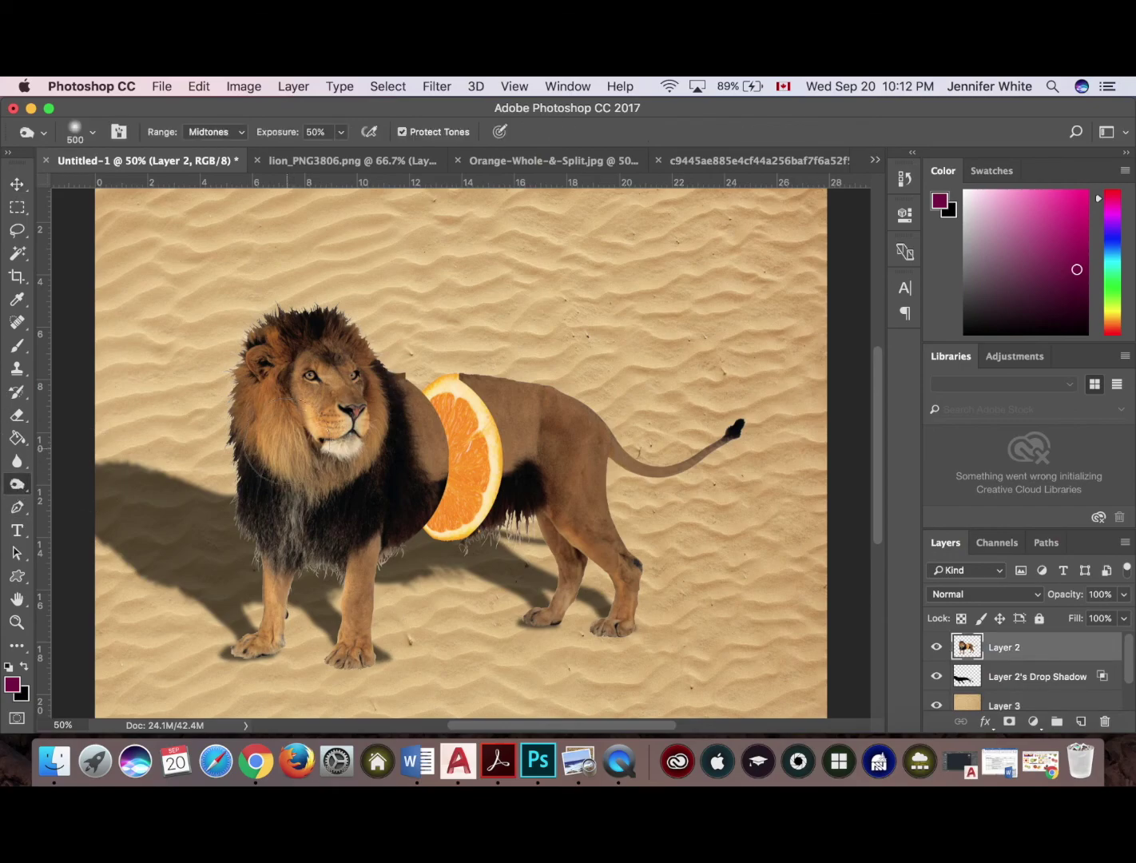
{"action": "mouse_move", "coordinate": [302, 426]}
{"action": "left_mouse_down"}
{"action": "mouse_move", "coordinate": [299, 467]}
{"action": "mouse_move", "coordinate": [282, 438]}
{"action": "mouse_move", "coordinate": [296, 411]}
{"action": "mouse_move", "coordinate": [263, 394]}
{"action": "mouse_move", "coordinate": [290, 334]}
{"action": "mouse_move", "coordinate": [341, 359]}
{"action": "mouse_move", "coordinate": [315, 356]}
{"action": "left_mouse_up"}
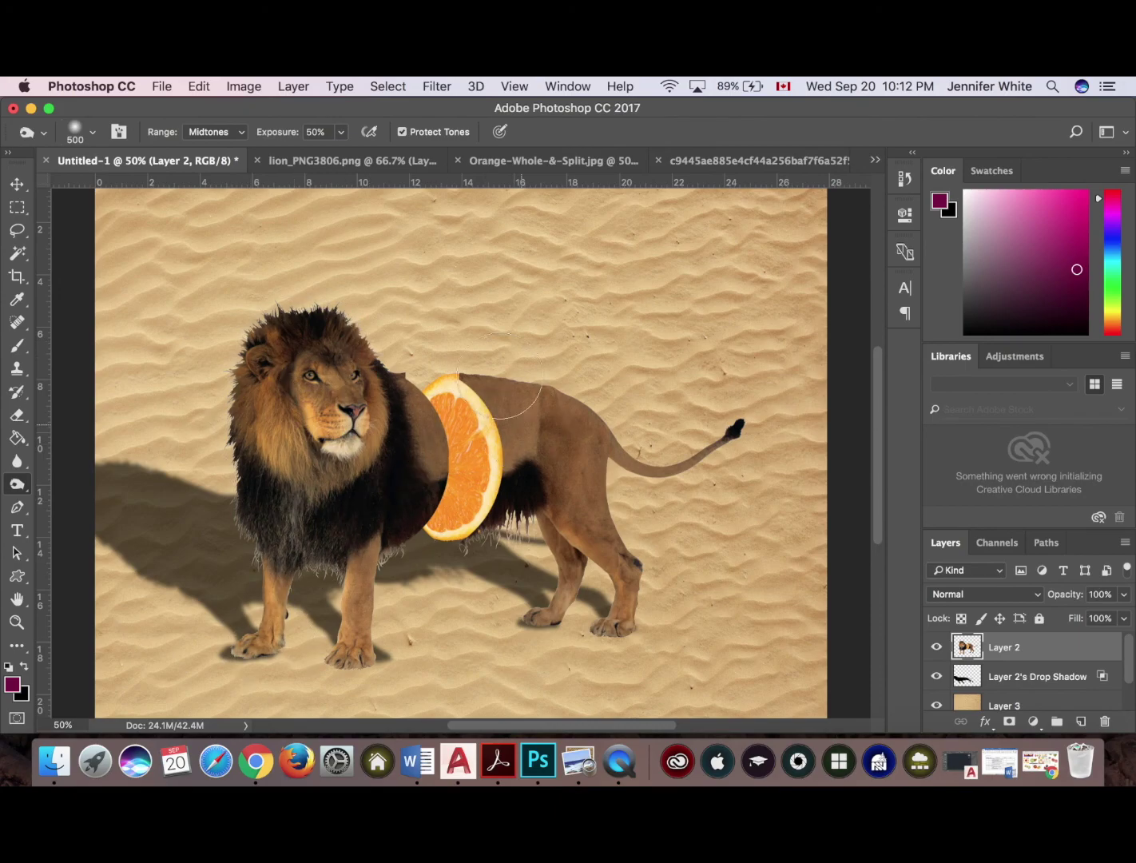
{"action": "scroll", "coordinate": [587, 491], "scroll_direction": "up", "scroll_amount": 5}
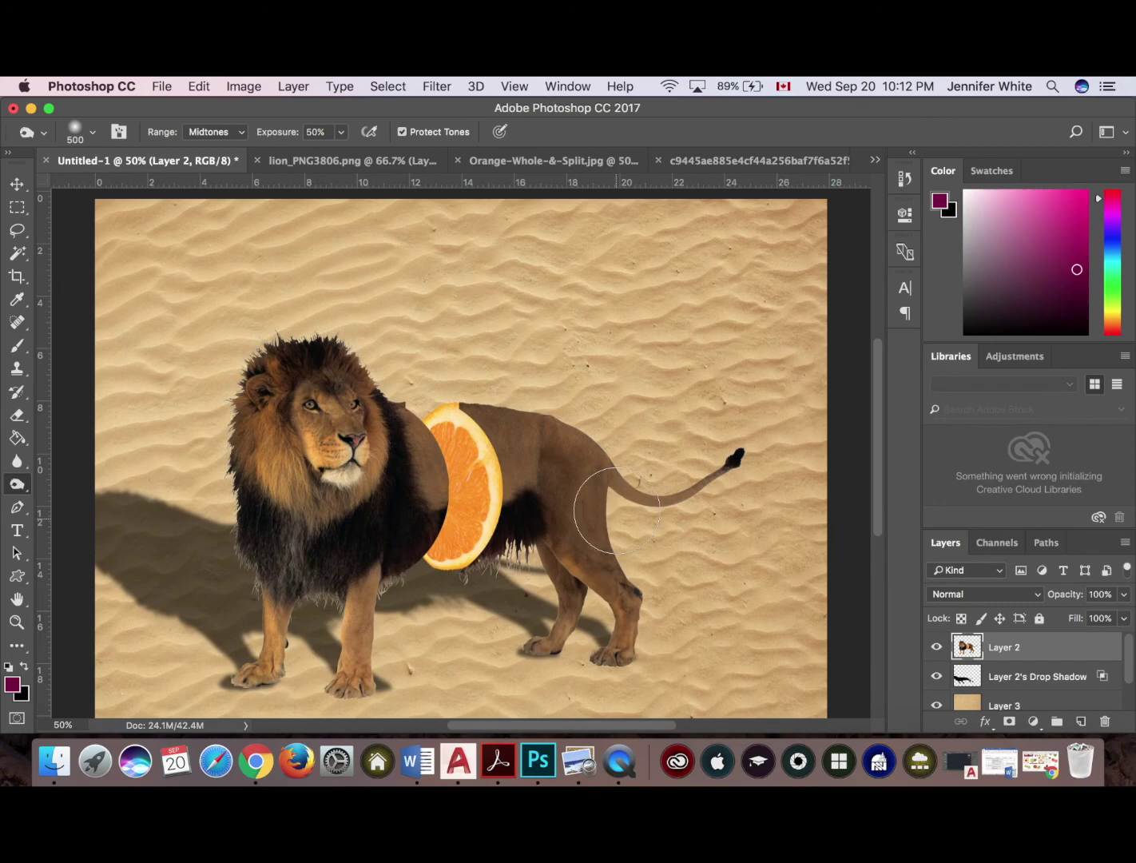
{"action": "scroll", "coordinate": [707, 255], "scroll_direction": "up", "scroll_amount": 3}
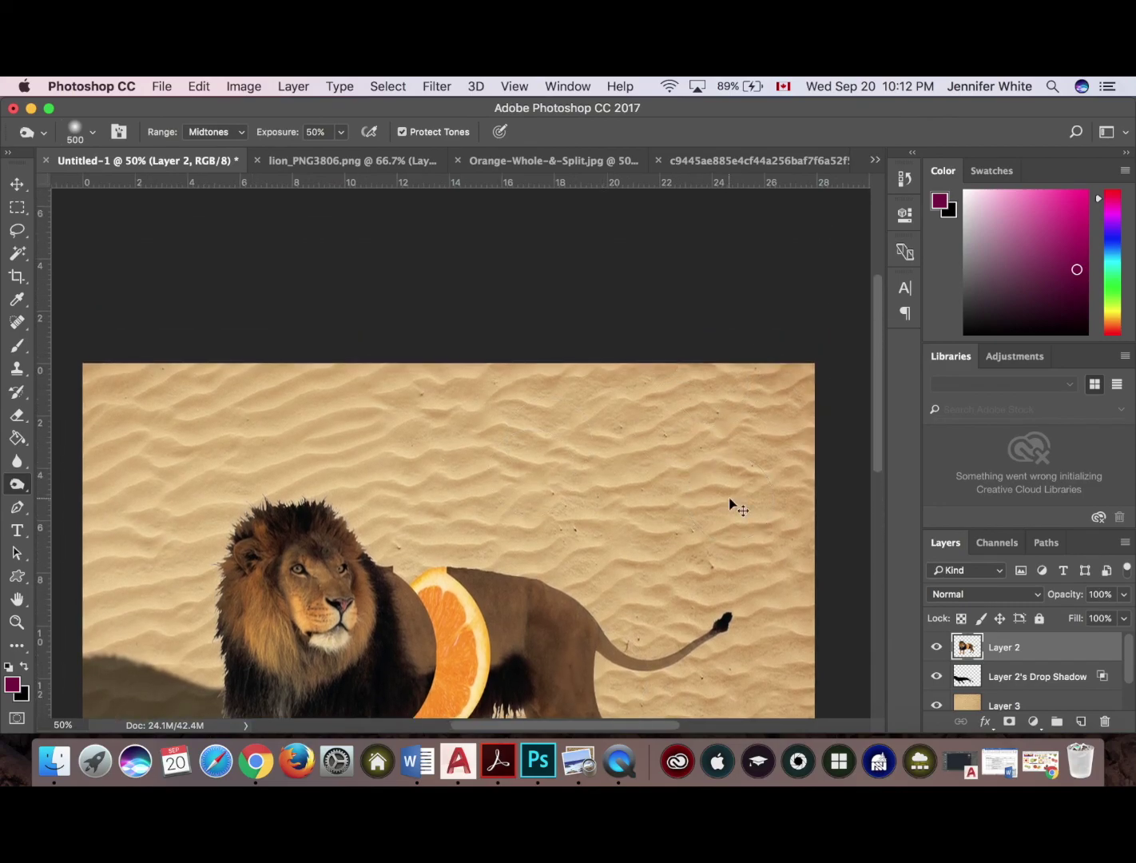
{"action": "key", "text": "super+minus"}
{"action": "key", "text": "super+minus"}
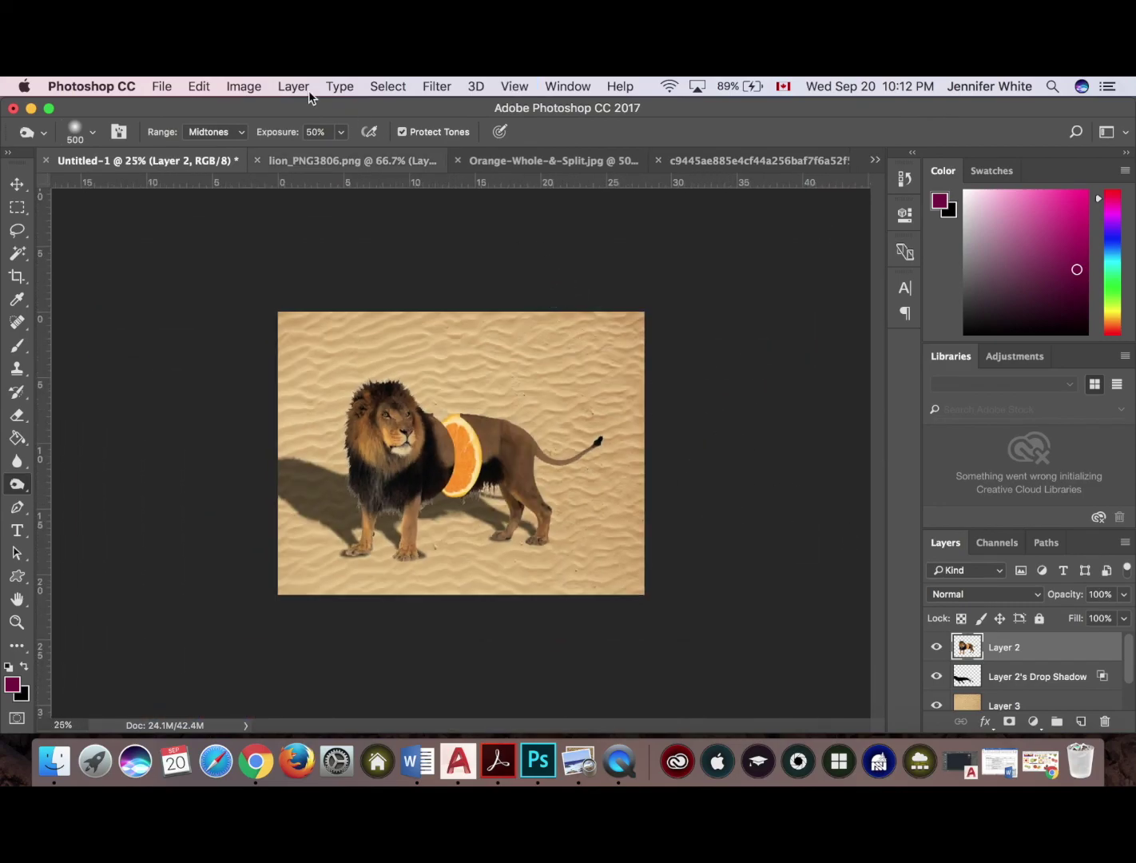
- Save the composite to the Desktop as JPEG 'fruit animal.jpg' at quality 12 (Maximum)
{"action": "left_click", "coordinate": [164, 87]}
{"action": "left_click", "coordinate": [180, 270]}
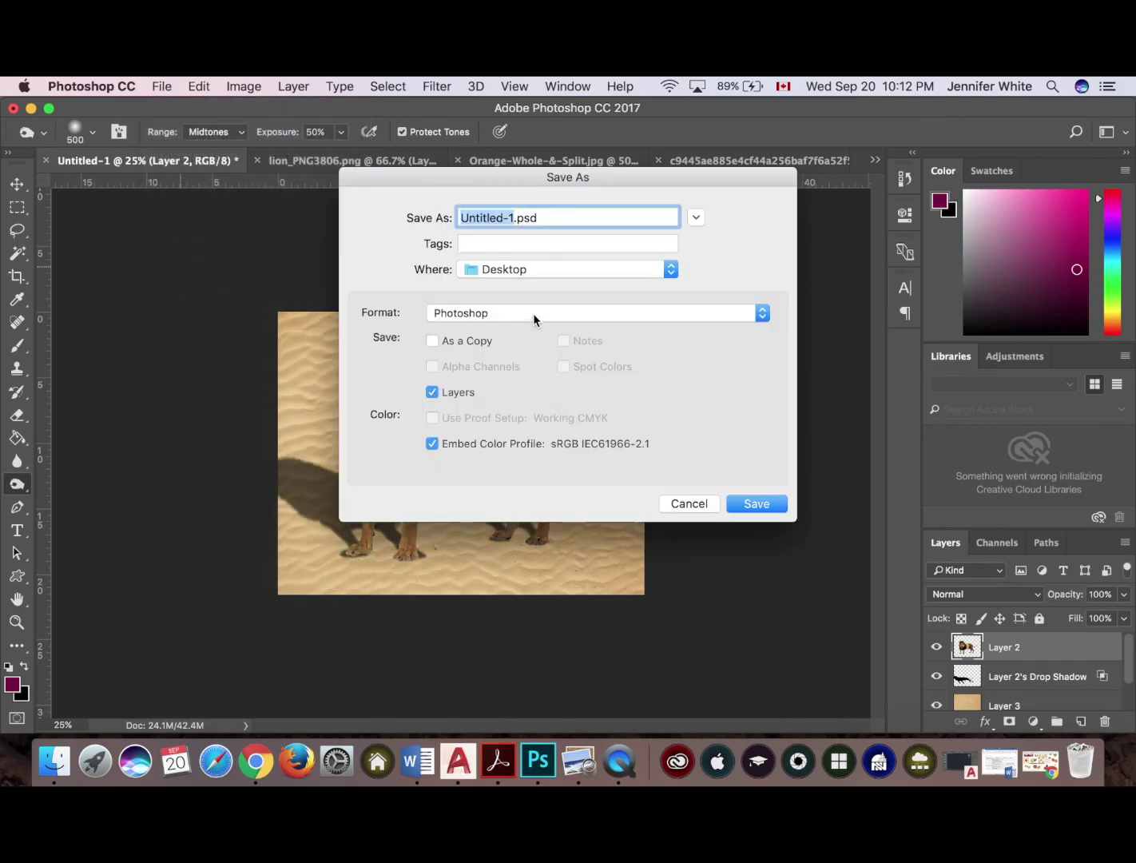
{"action": "left_click", "coordinate": [532, 313]}
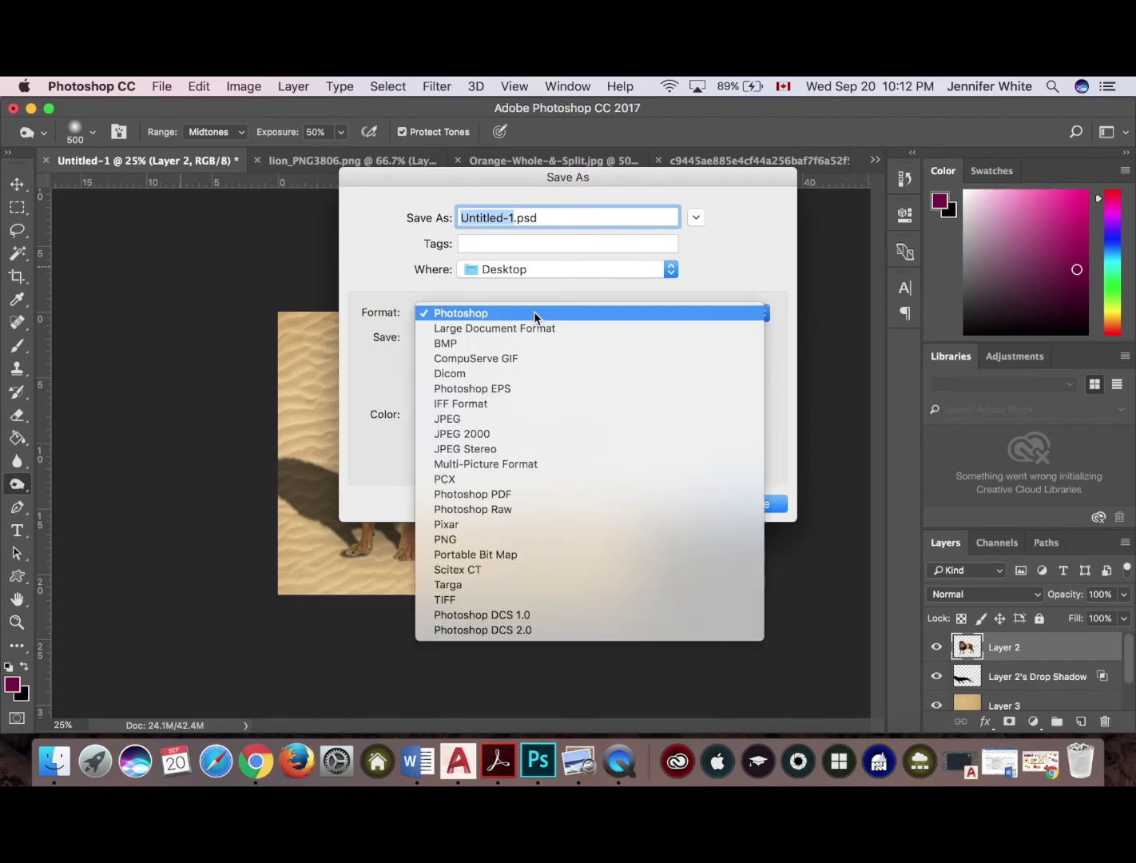
{"action": "left_click", "coordinate": [517, 420]}
{"action": "type", "text": "fruit anima"}
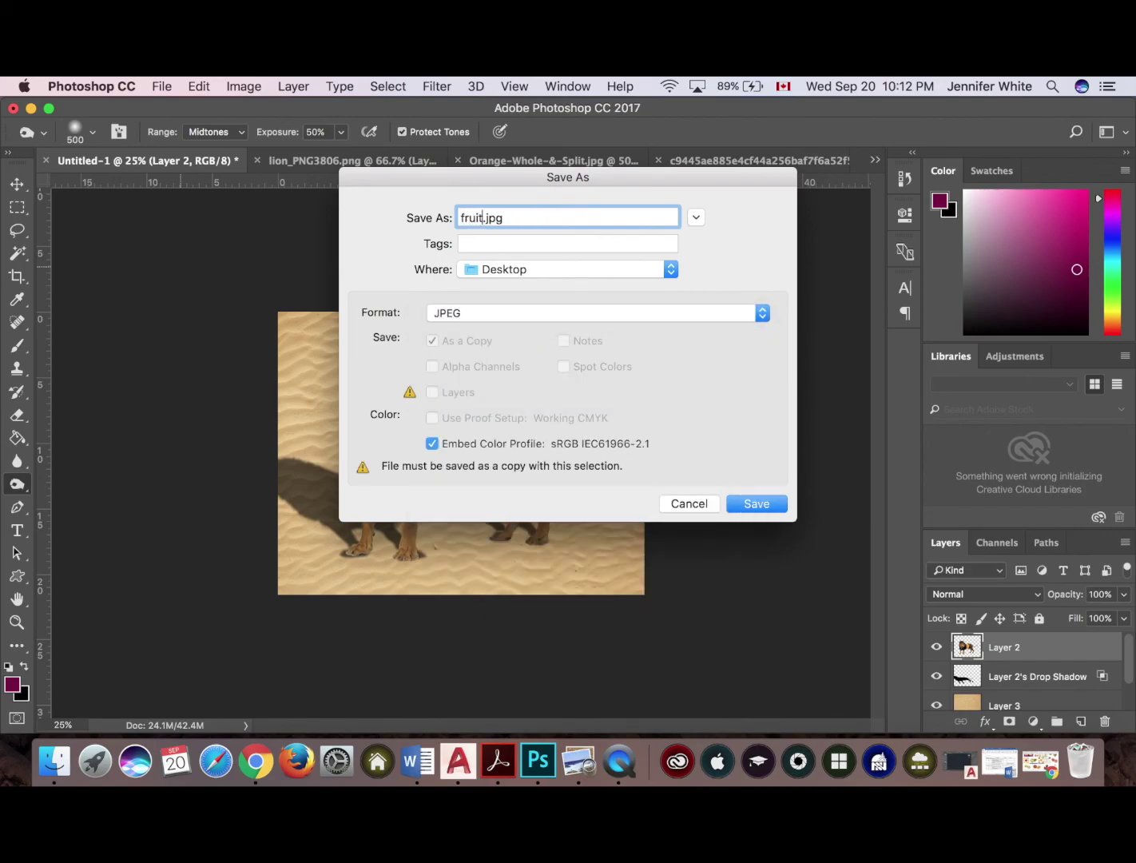
{"action": "type", "text": "l"}
{"action": "left_click", "coordinate": [756, 503]}
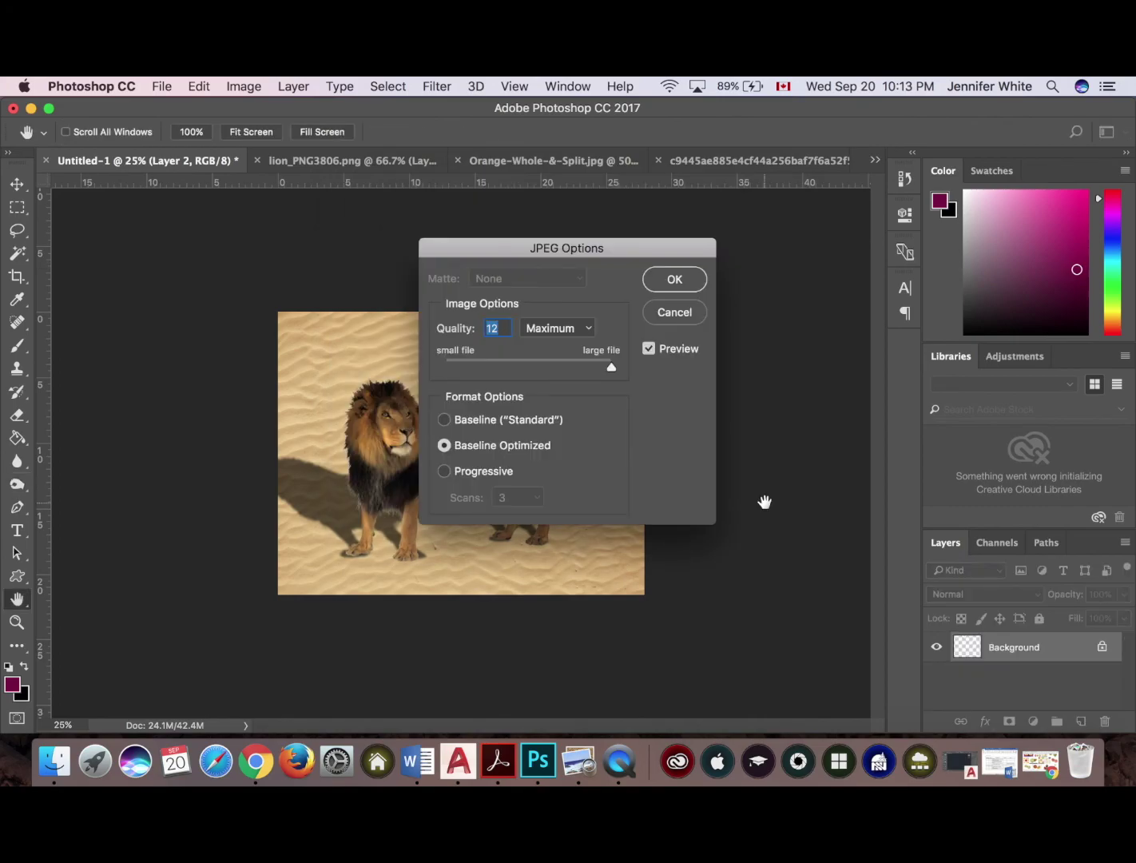
{"action": "left_click", "coordinate": [675, 278]}
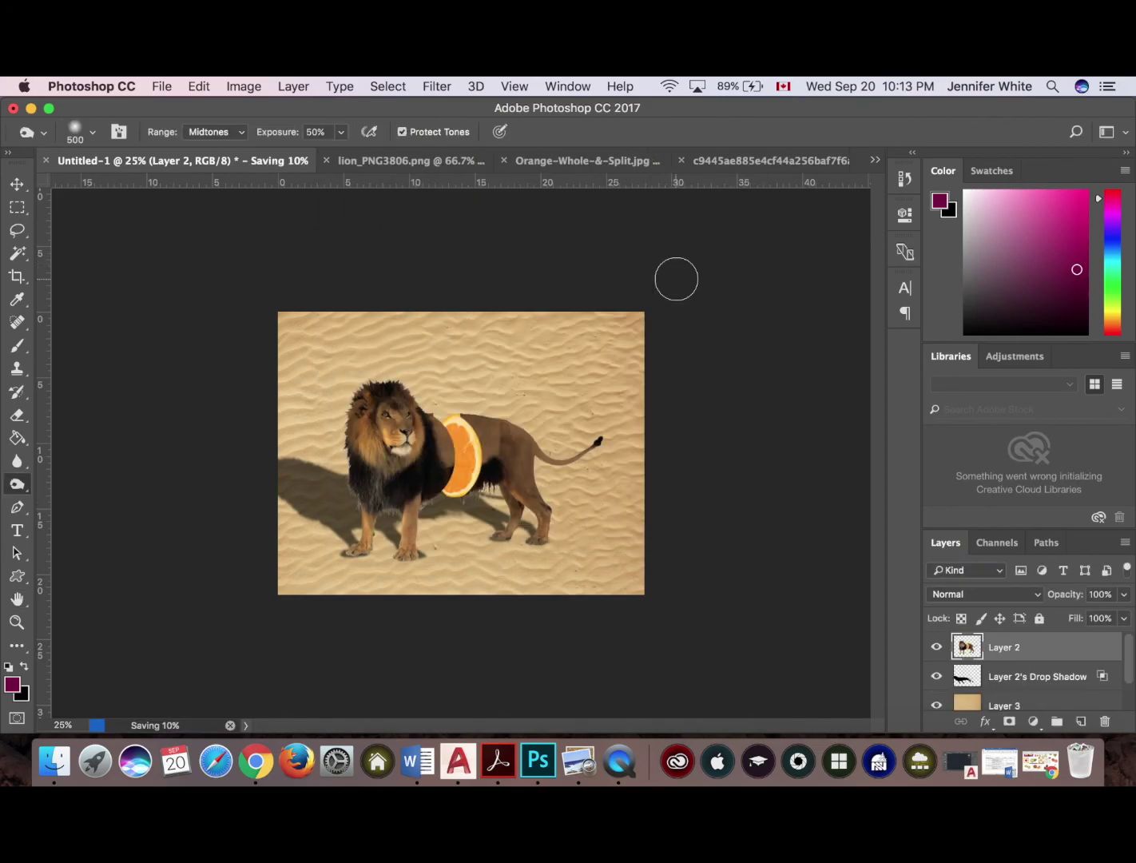